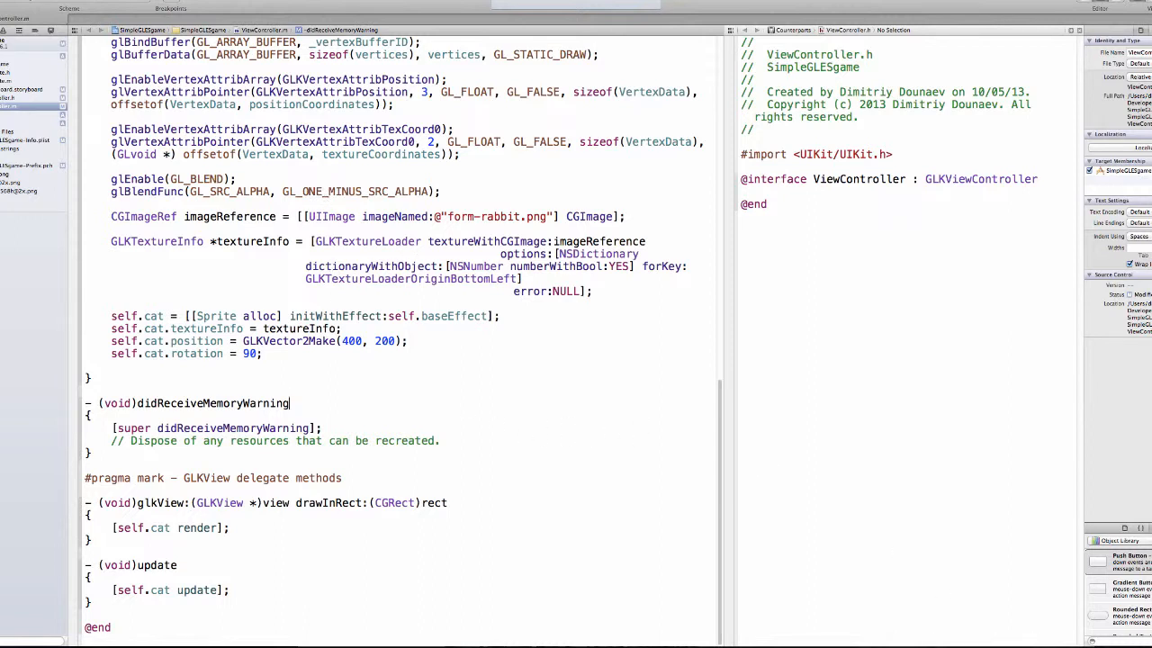
Drag IOSRocket.png into the project with 'Copy items into destination group's folder' enabled
{"action": "left_click", "coordinate": [1017, 644]}
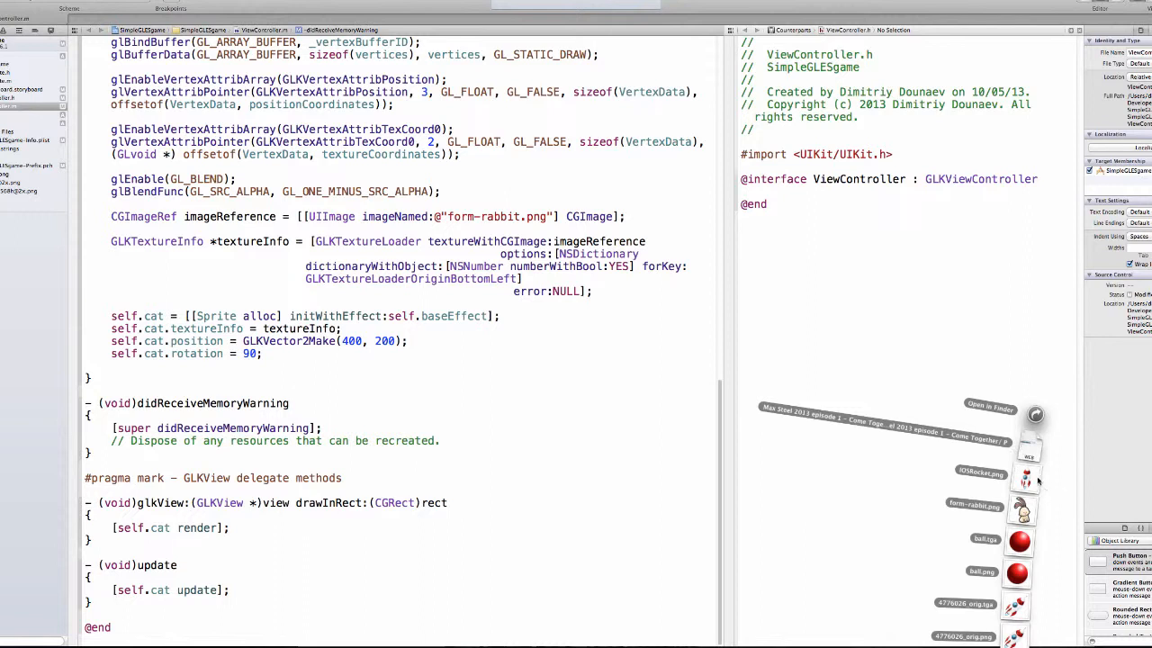
{"action": "mouse_move", "coordinate": [1026, 479]}
{"action": "left_mouse_down"}
{"action": "mouse_move", "coordinate": [612, 364]}
{"action": "mouse_move", "coordinate": [36, 56]}
{"action": "left_mouse_up"}
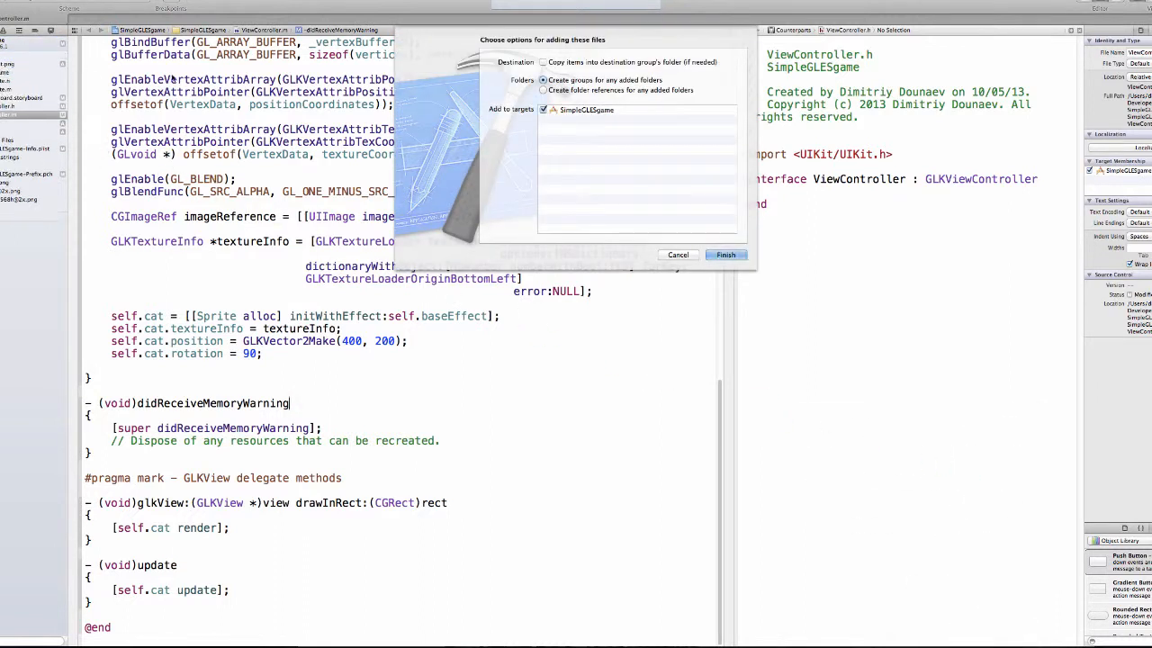
{"action": "left_click", "coordinate": [544, 62]}
{"action": "left_click", "coordinate": [727, 255]}
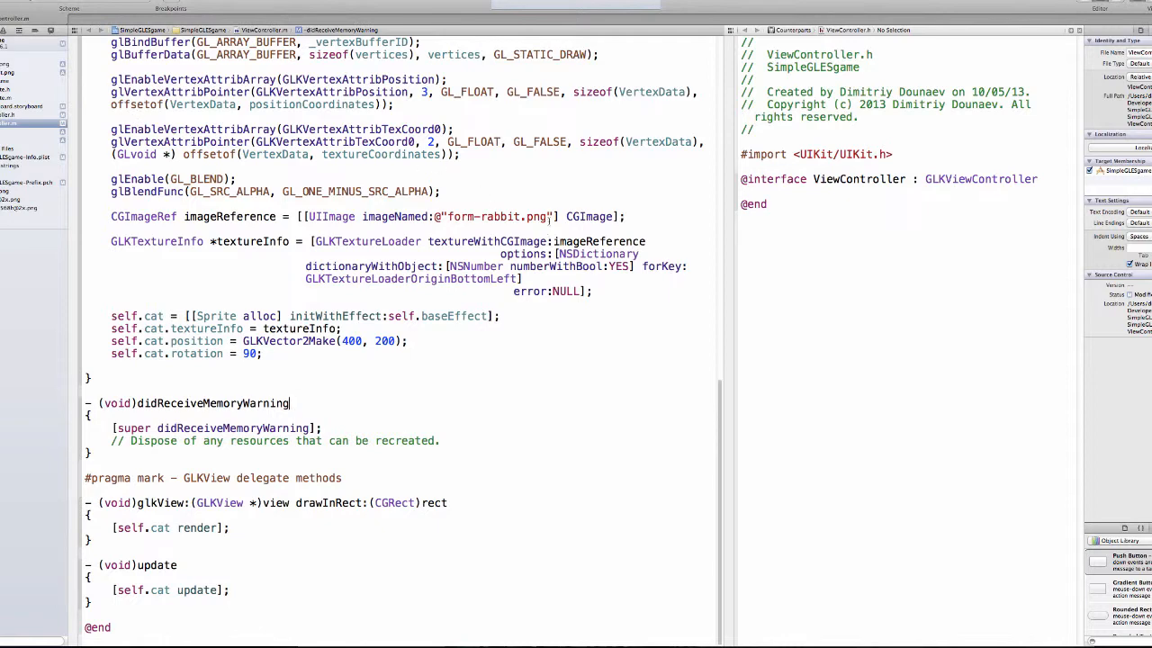
Change the imageNamed texture from form-rabbit to IOSRocket and run the app with Cmd+R
{"action": "left_click_drag", "start_coordinate": [520, 216], "coordinate": [447, 216]}
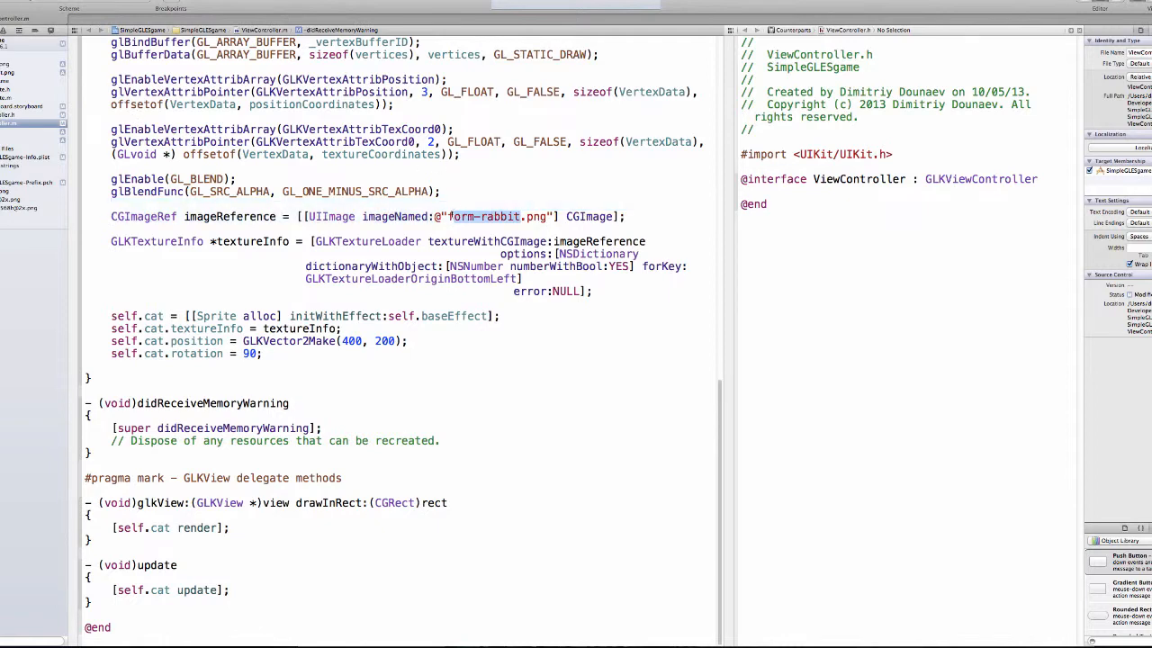
{"action": "scroll", "coordinate": [383, 256], "scroll_direction": "up", "scroll_amount": 2}
{"action": "scroll", "coordinate": [383, 256], "scroll_direction": "up", "scroll_amount": 8}
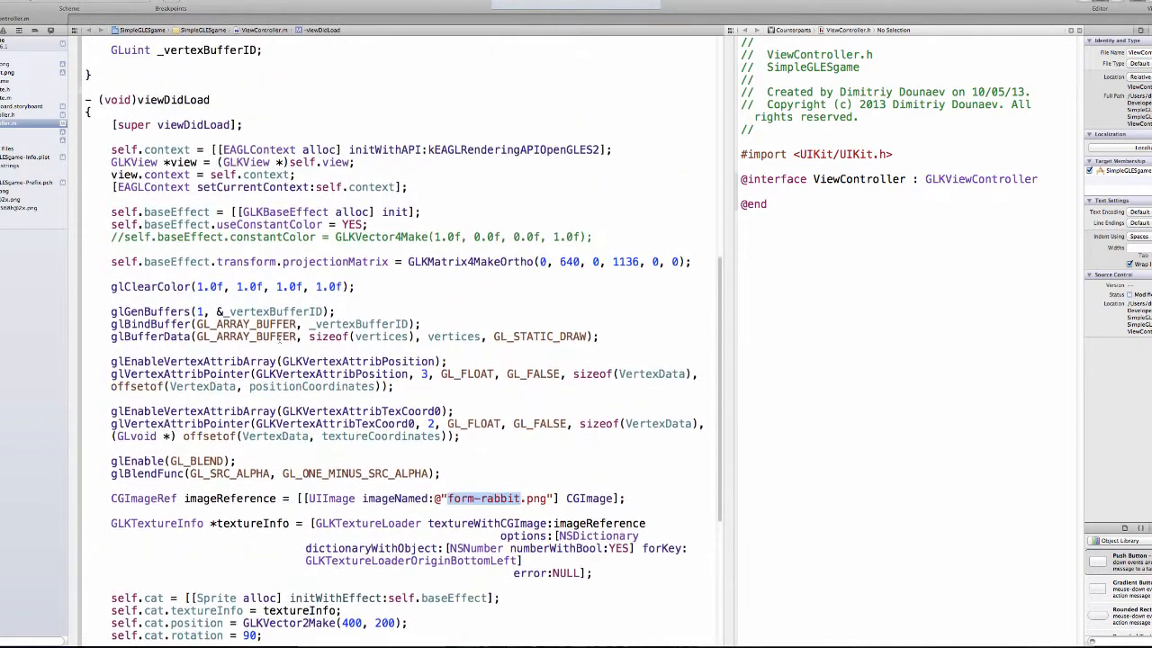
{"action": "scroll", "coordinate": [360, 270], "scroll_direction": "up", "scroll_amount": 1}
{"action": "scroll", "coordinate": [286, 338], "scroll_direction": "down", "scroll_amount": 1}
{"action": "scroll", "coordinate": [284, 339], "scroll_direction": "down", "scroll_amount": 1}
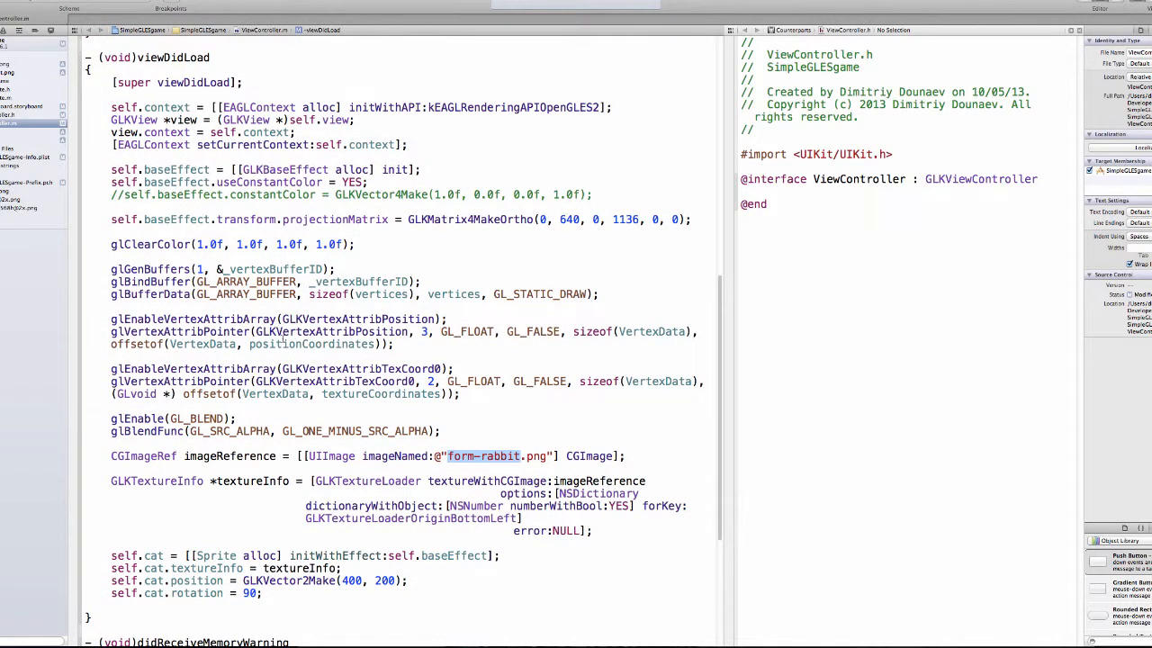
{"action": "type", "text": "I"}
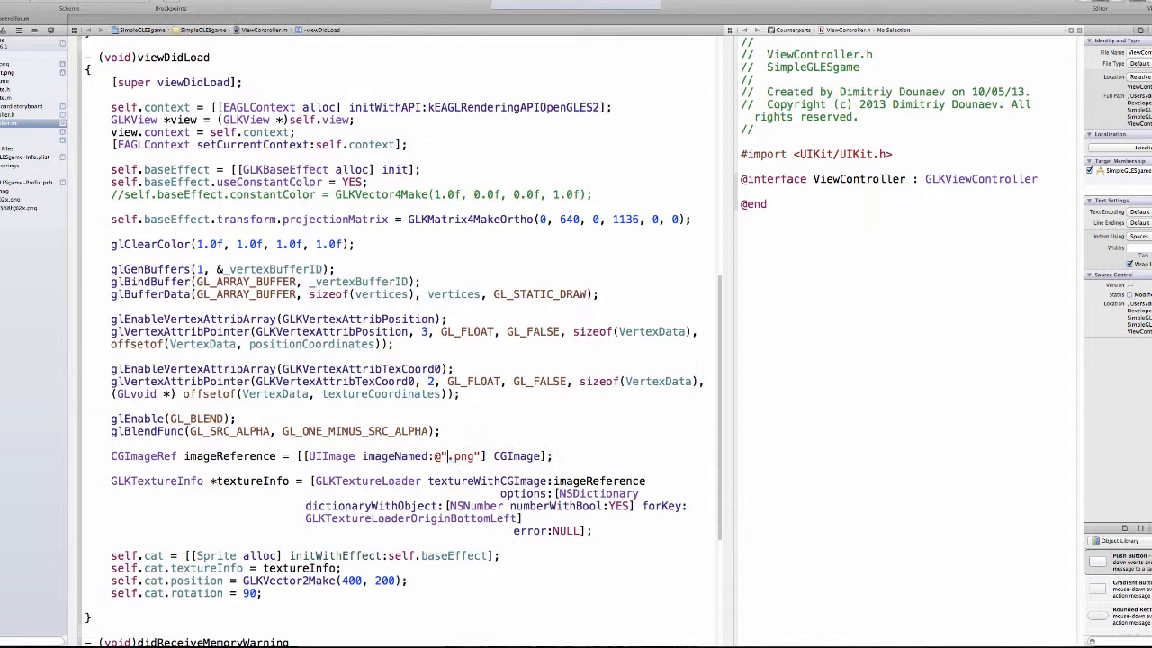
{"action": "type", "text": "OSR"}
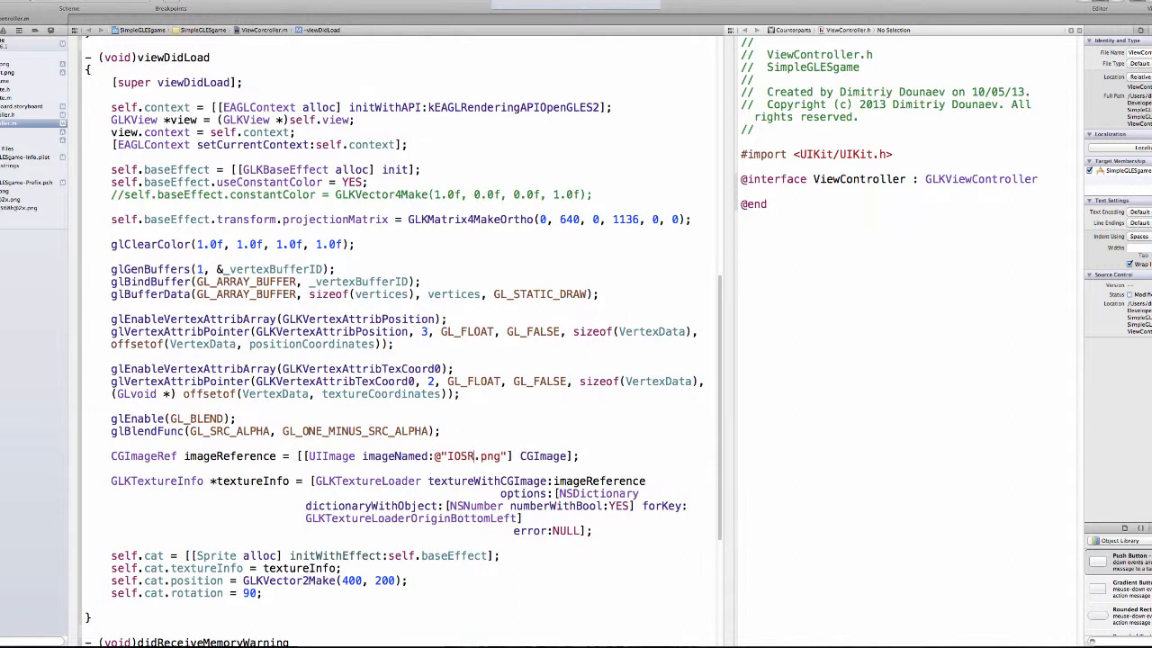
{"action": "type", "text": "OCK"}
{"action": "key", "text": "BackSpace"}
{"action": "key", "text": "BackSpace"}
{"action": "key", "text": "BackSpace"}
{"action": "type", "text": "ocket"}
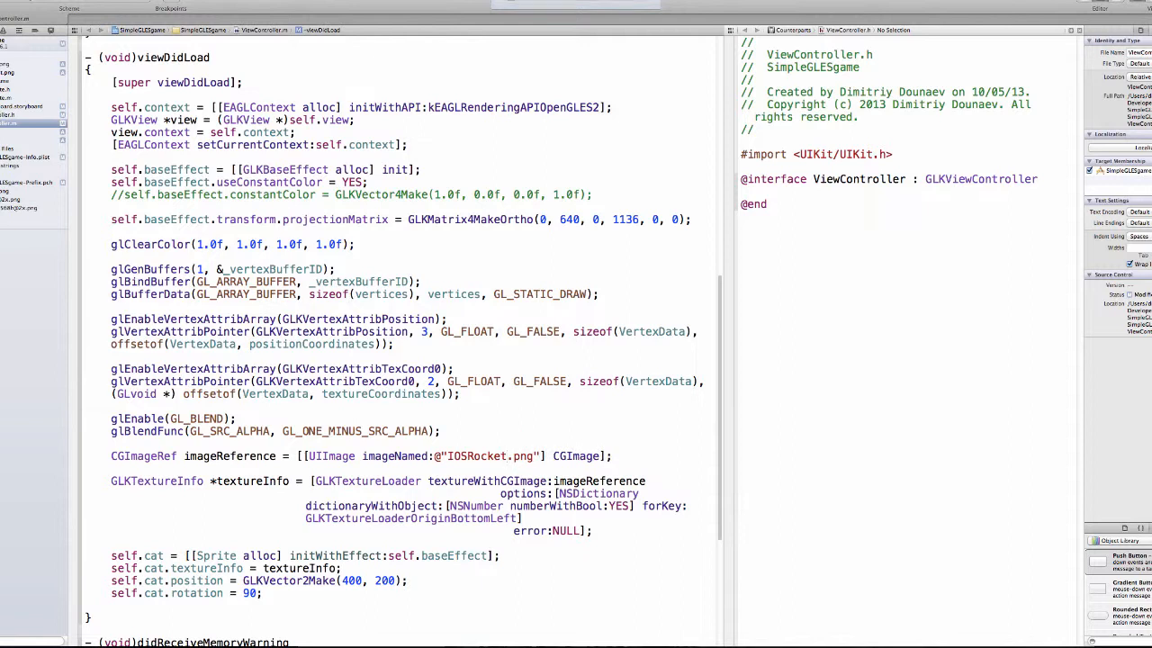
{"action": "key", "text": "super+r"}
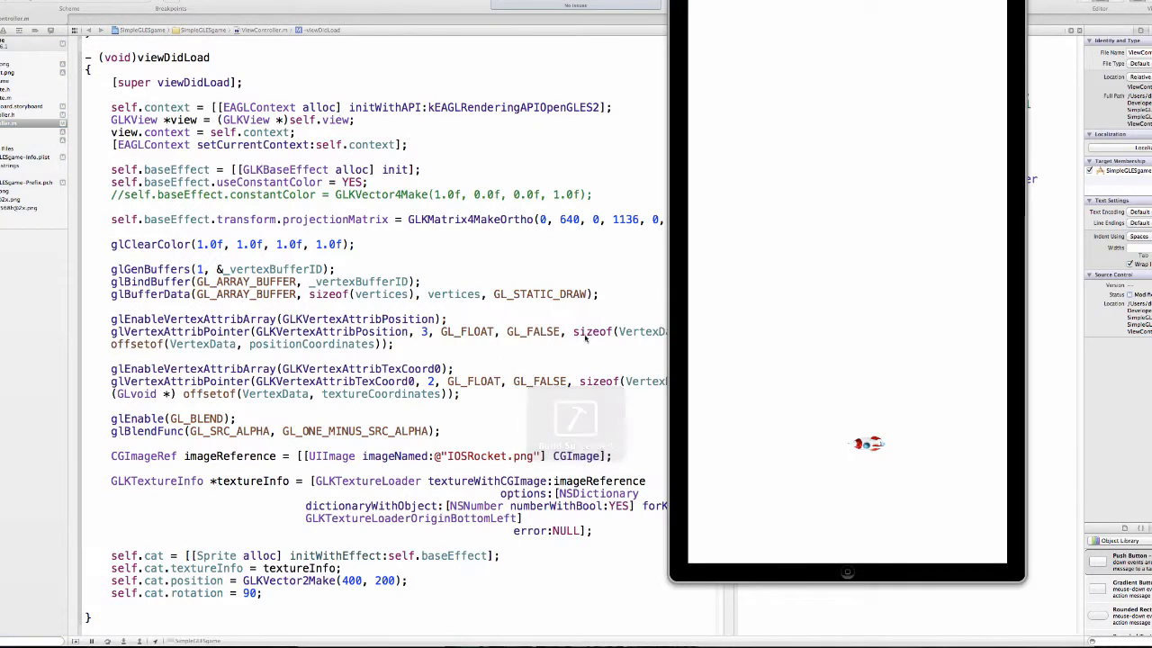
Bring Xcode back in front of the Simulator, showing the top of ViewController.m
{"action": "left_click", "coordinate": [81, 60]}
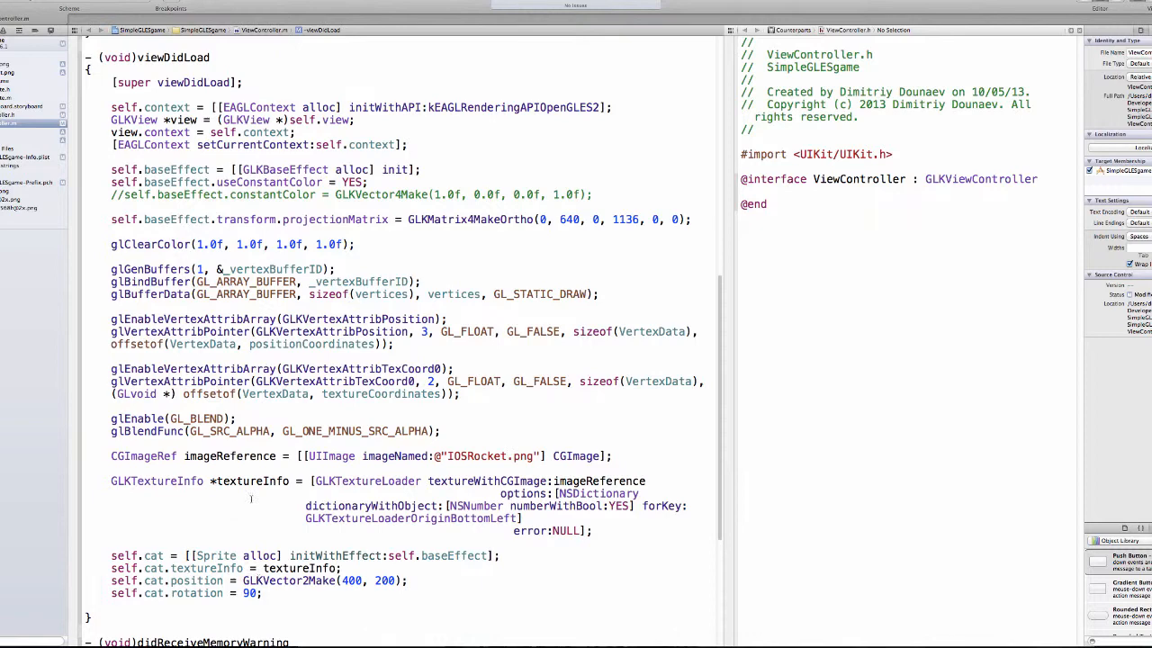
{"action": "scroll", "coordinate": [252, 497], "scroll_direction": "up", "scroll_amount": 5}
{"action": "scroll", "coordinate": [248, 503], "scroll_direction": "up", "scroll_amount": 5}
{"action": "scroll", "coordinate": [241, 512], "scroll_direction": "up", "scroll_amount": 5}
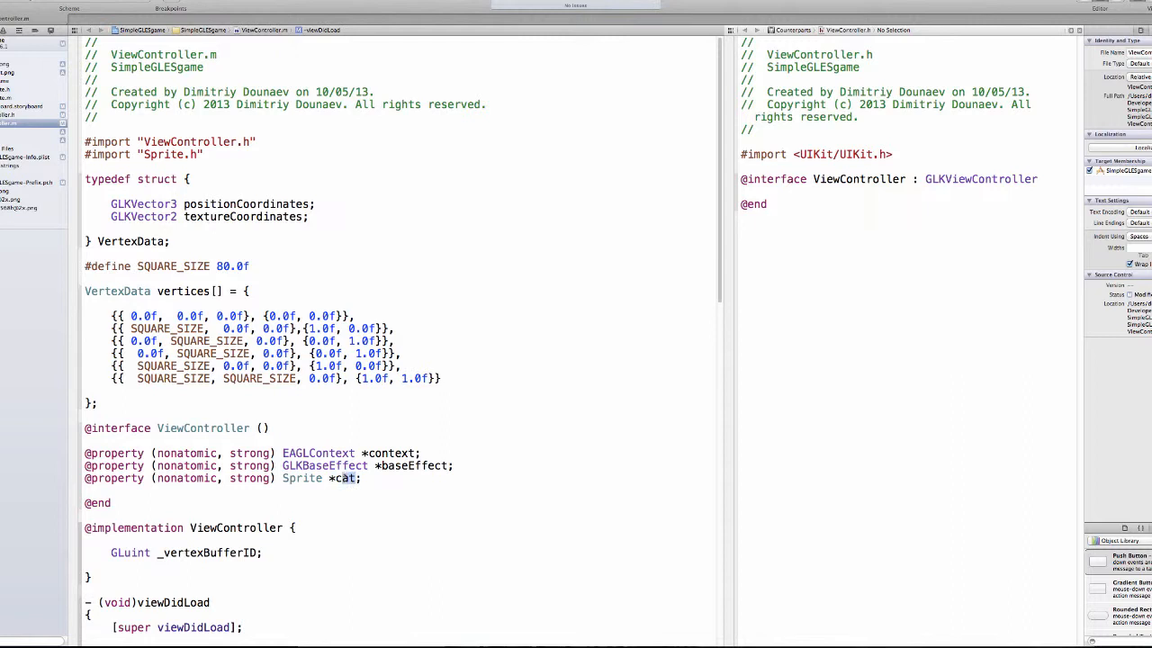
Rename the cat property and its sprite allocation line to playerRocket via autocomplete
{"action": "double_click", "coordinate": [338, 479]}
{"action": "key", "text": "BackSpace"}
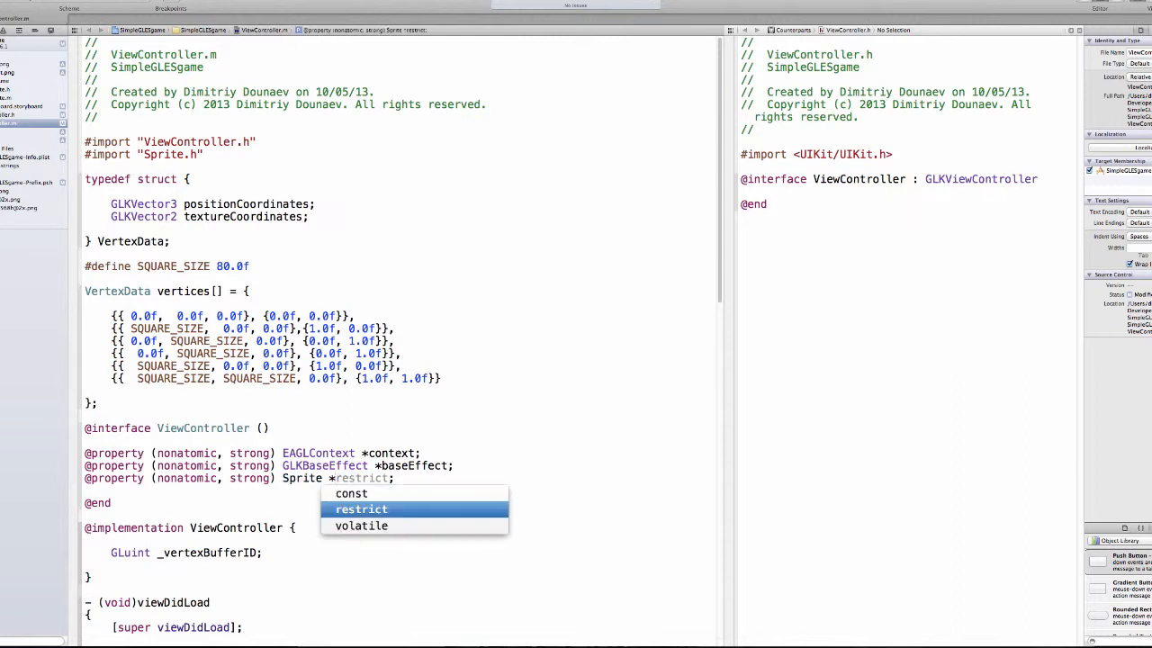
{"action": "type", "text": "playerRocket"}
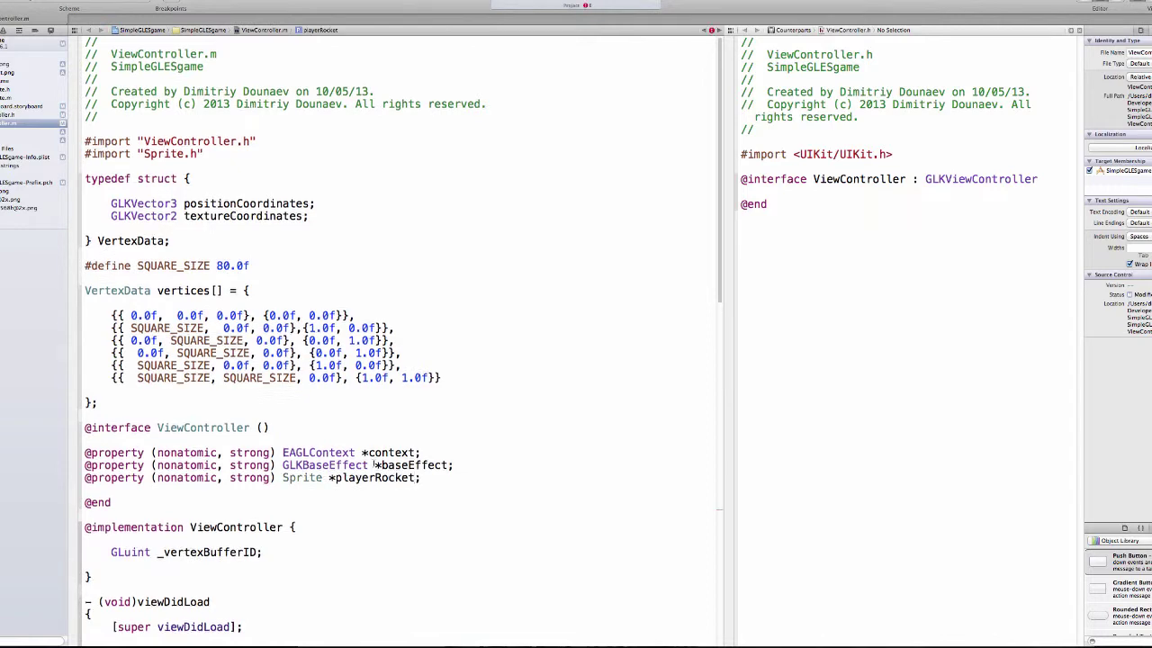
{"action": "scroll", "coordinate": [387, 468], "scroll_direction": "down", "scroll_amount": 3}
{"action": "scroll", "coordinate": [368, 463], "scroll_direction": "down", "scroll_amount": 5}
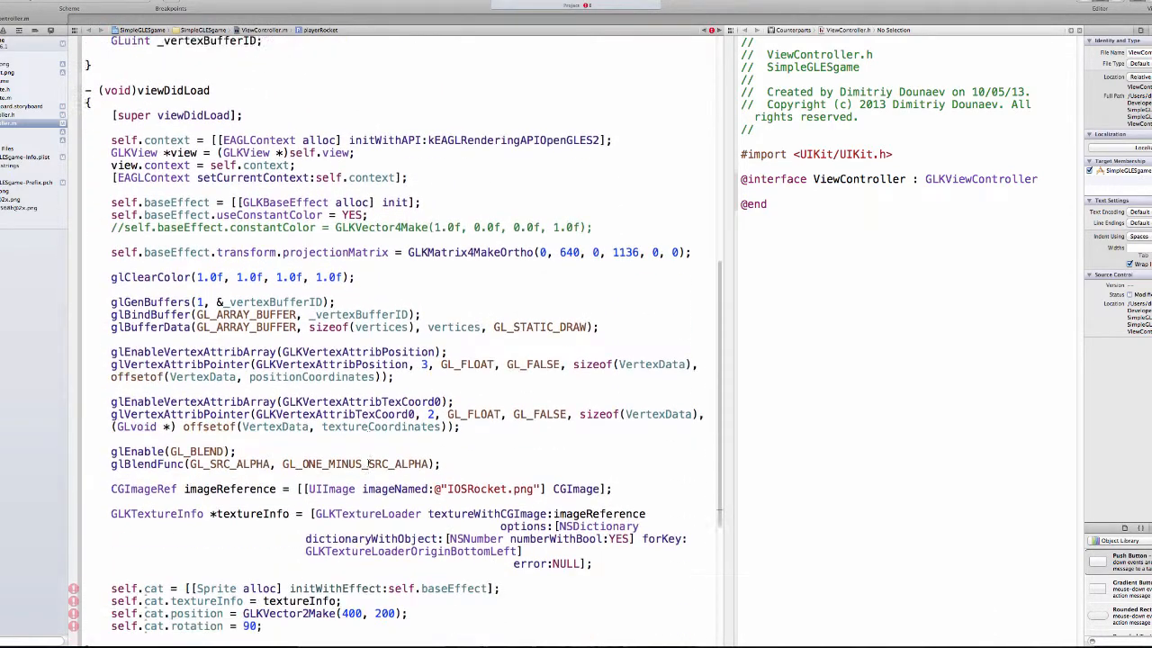
{"action": "scroll", "coordinate": [368, 464], "scroll_direction": "down", "scroll_amount": 5}
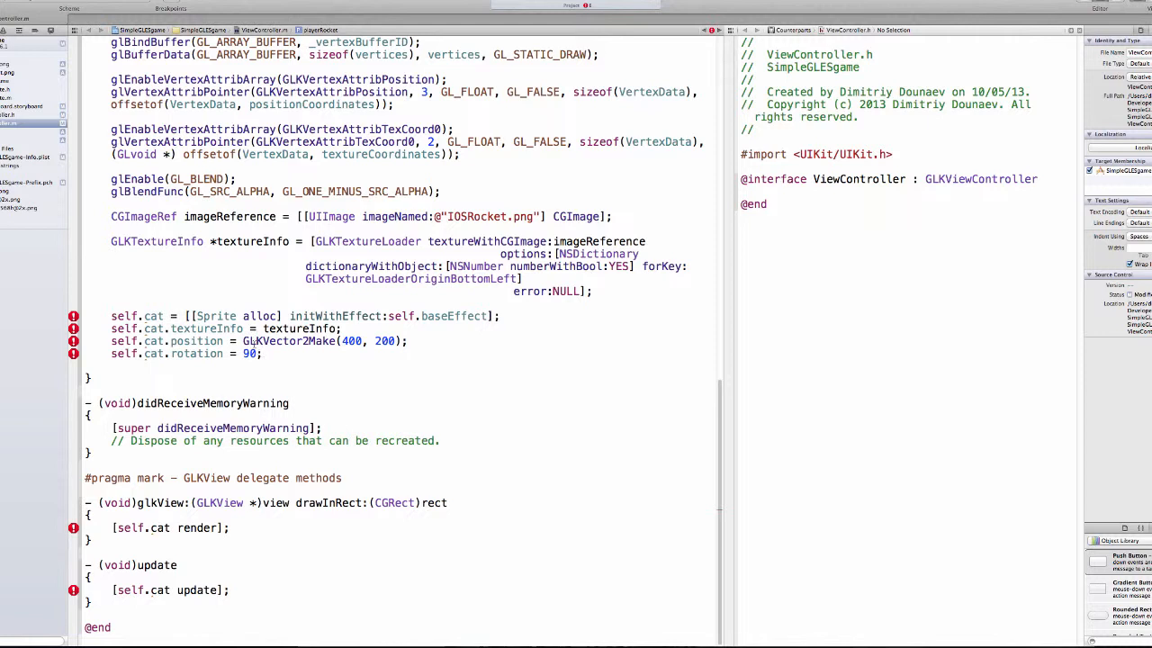
{"action": "left_click", "coordinate": [159, 316]}
{"action": "key", "text": "BackSpace"}
{"action": "key", "text": "BackSpace"}
{"action": "key", "text": "BackSpace"}
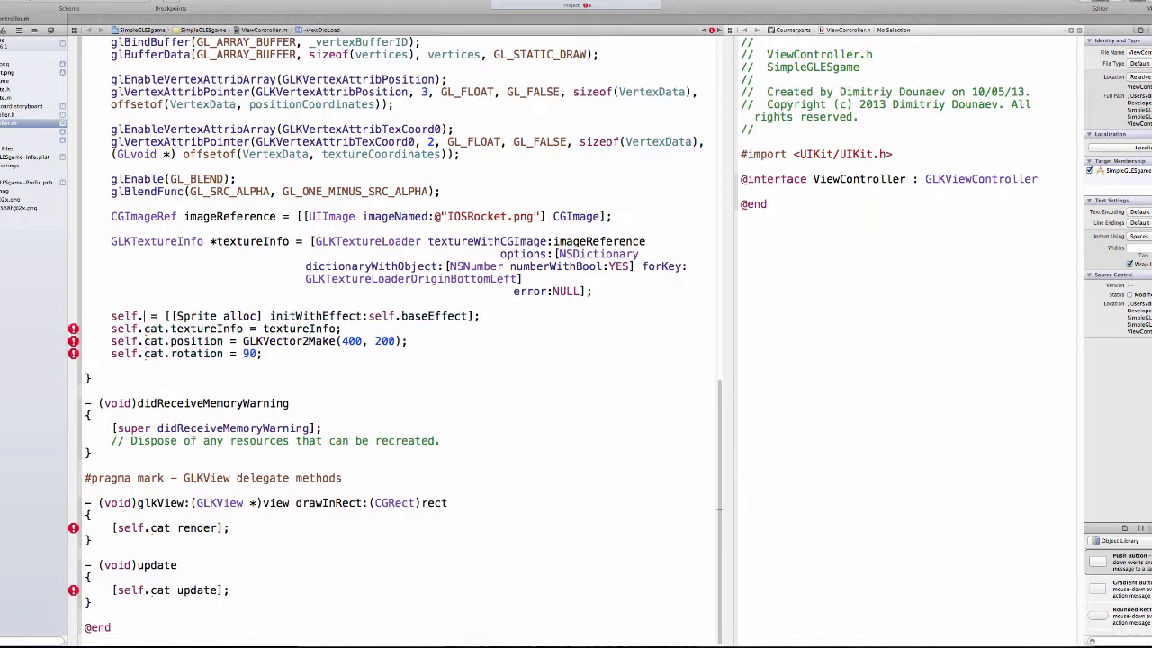
{"action": "type", "text": "plyer"}
{"action": "key", "text": "BackSpace"}
{"action": "key", "text": "BackSpace"}
{"action": "key", "text": "BackSpace"}
{"action": "key", "text": "BackSpace"}
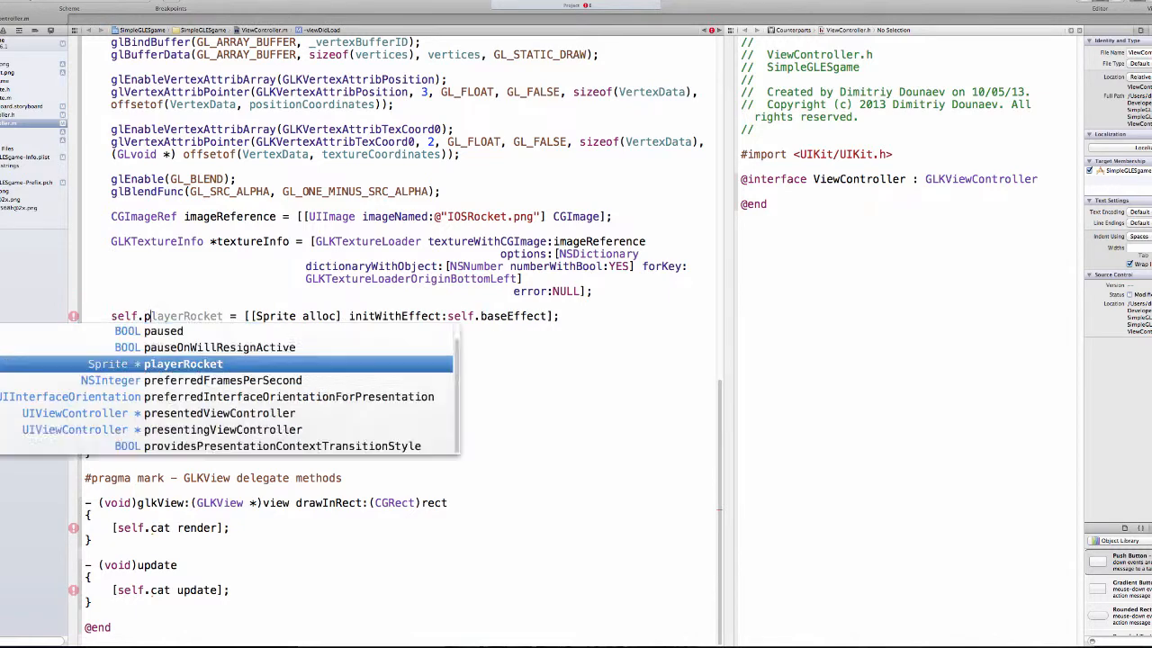
{"action": "key", "text": "Return"}
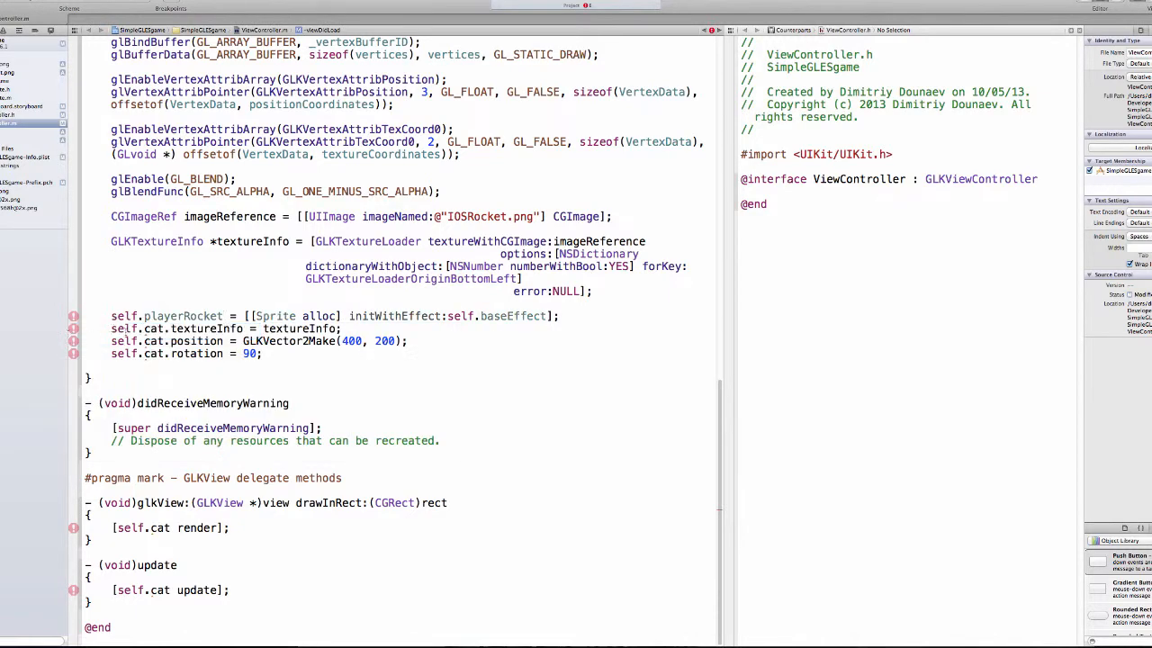
Use playerRocket on the textureInfo and position lines, then delete self.cat.rotation = 90
{"action": "double_click", "coordinate": [165, 328]}
{"action": "type", "text": "pla"}
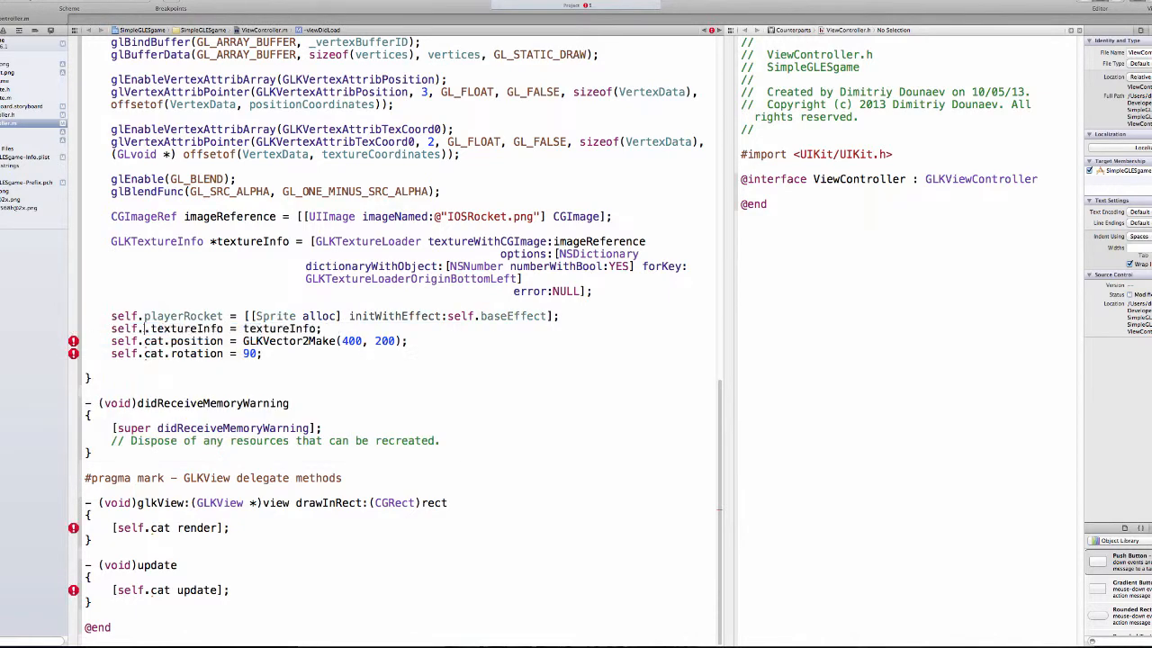
{"action": "key", "text": "Return"}
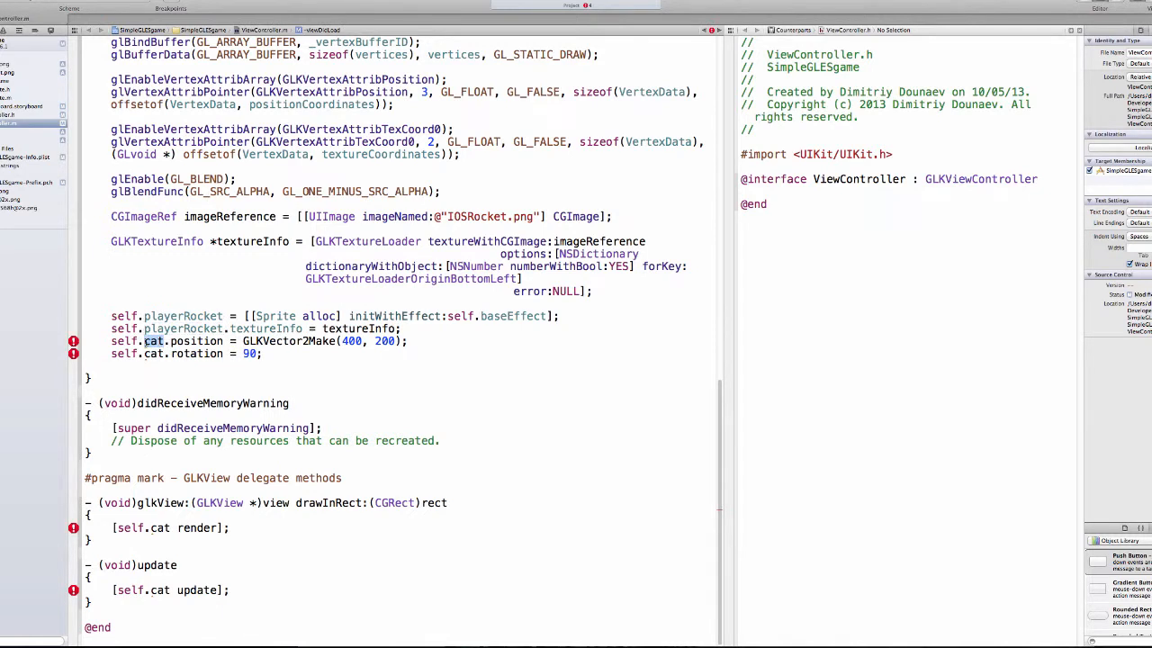
{"action": "type", "text": "pla"}
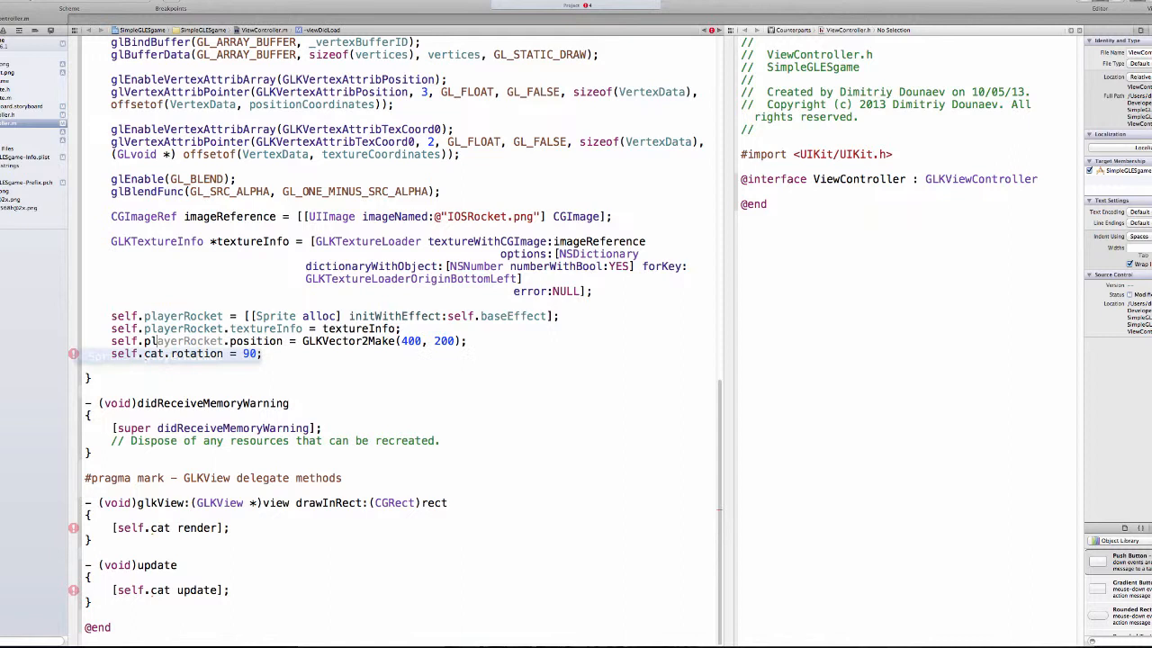
{"action": "key", "text": "Return"}
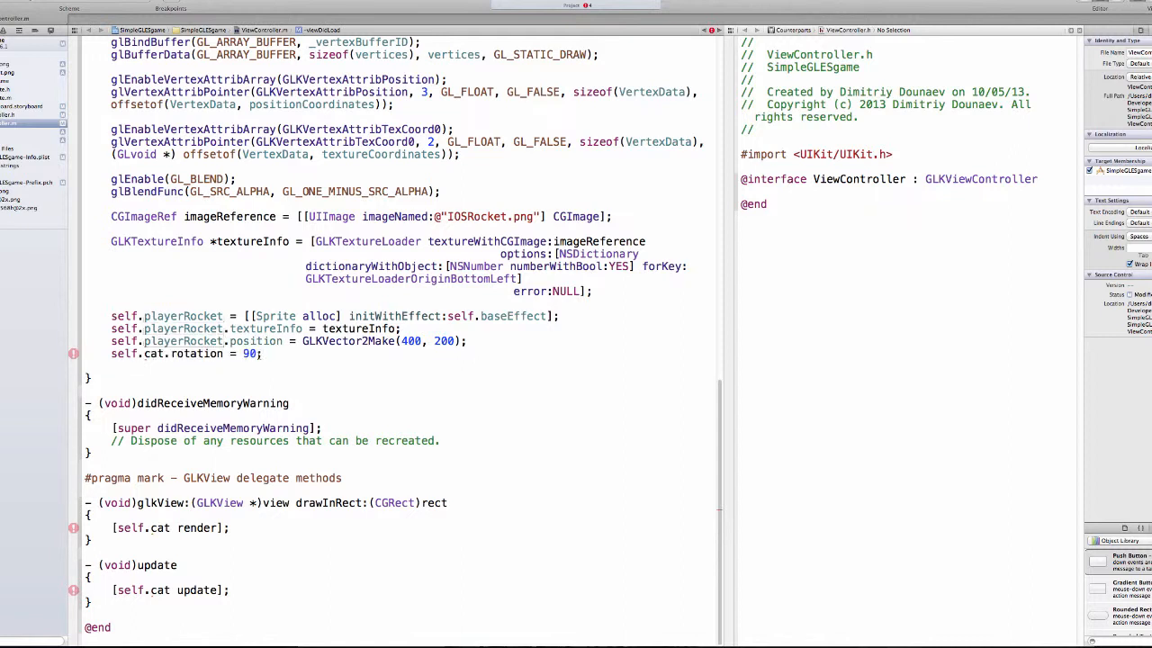
{"action": "left_click_drag", "start_coordinate": [284, 353], "coordinate": [110, 354]}
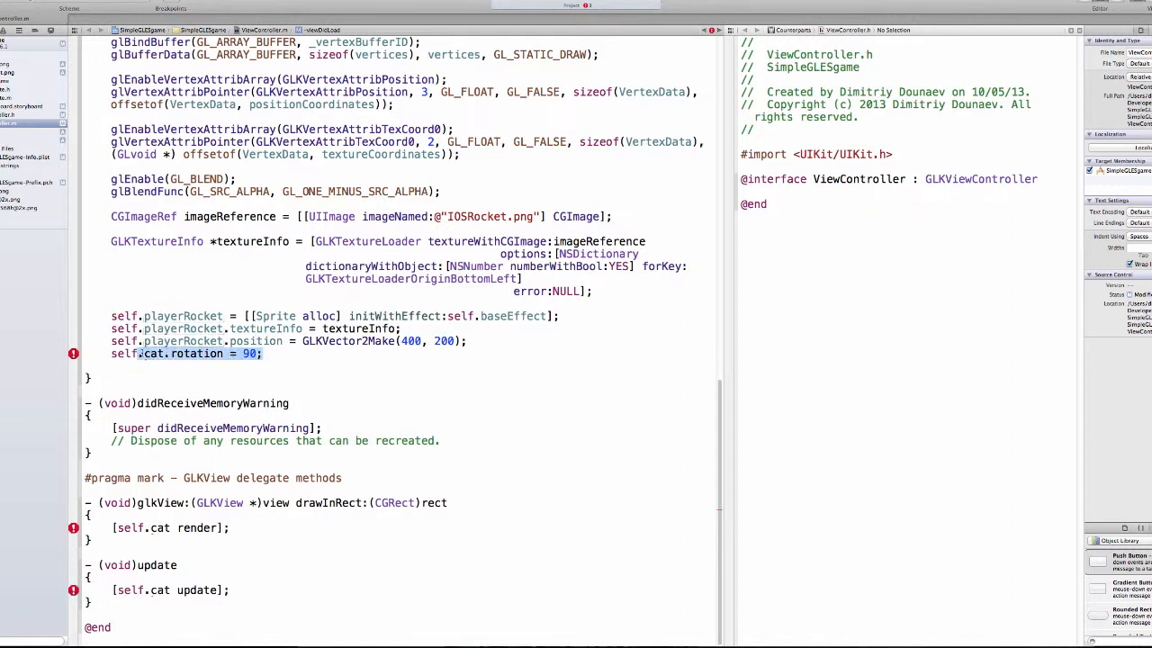
{"action": "key", "text": "BackSpace"}
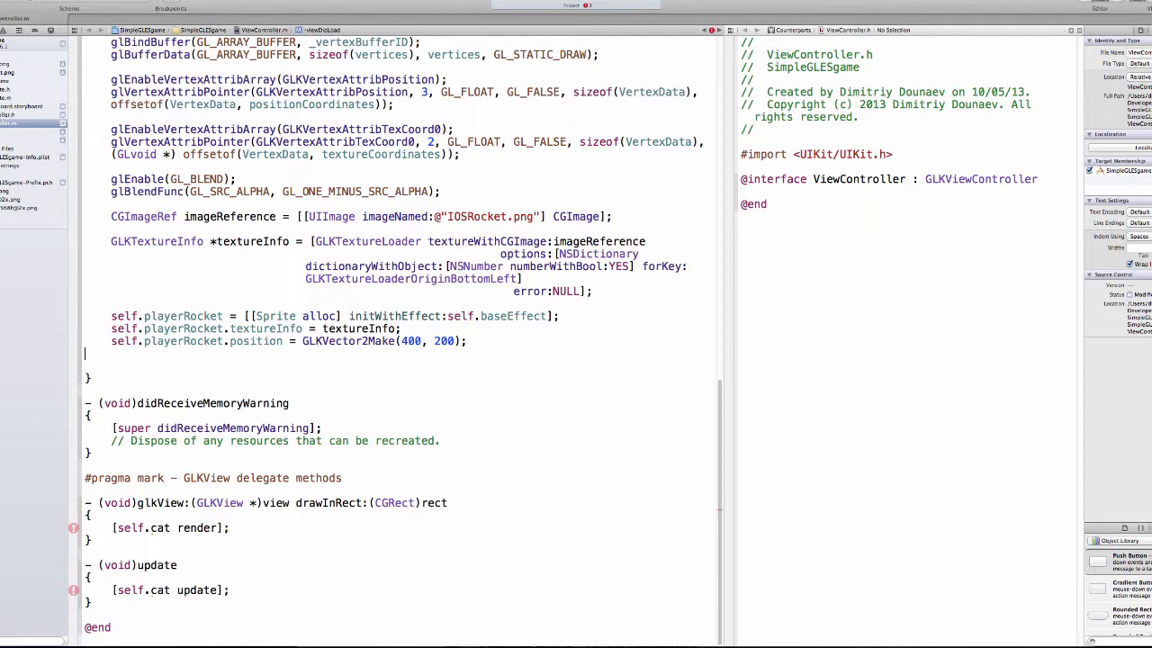
Set the rocket start position to GLKVector2Make(320, 200) and attempt a build, which fails
{"action": "key", "text": "BackSpace"}
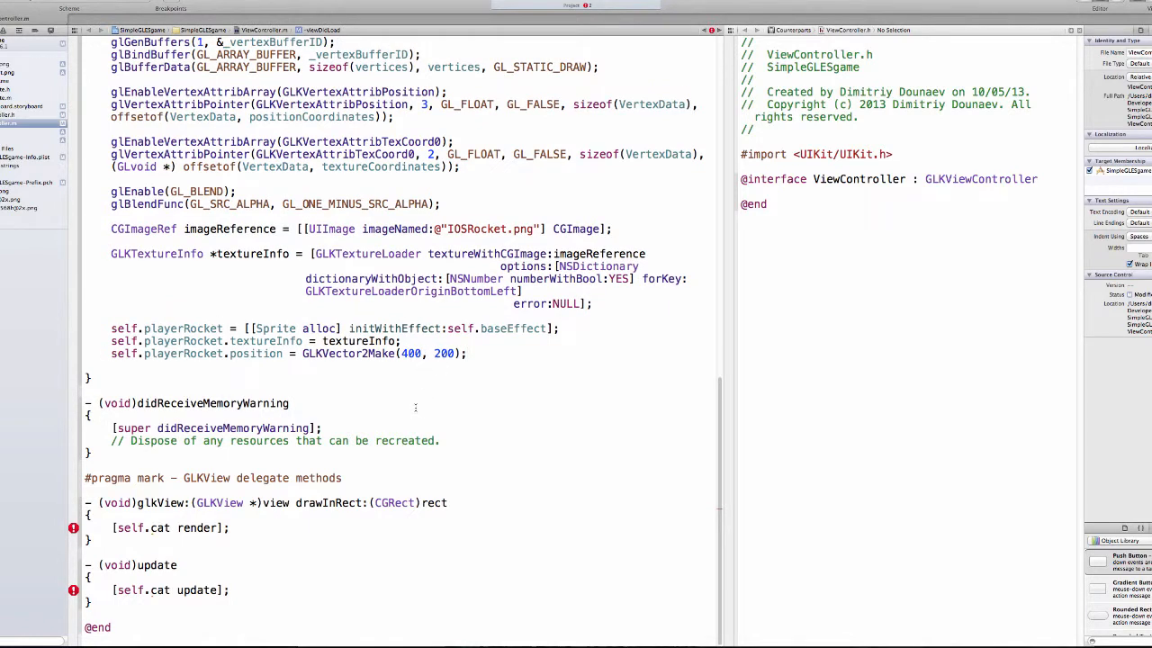
{"action": "scroll", "coordinate": [415, 408], "scroll_direction": "up", "scroll_amount": 2}
{"action": "scroll", "coordinate": [415, 408], "scroll_direction": "up", "scroll_amount": 2}
{"action": "scroll", "coordinate": [412, 423], "scroll_direction": "up", "scroll_amount": 1}
{"action": "scroll", "coordinate": [411, 442], "scroll_direction": "up", "scroll_amount": 2}
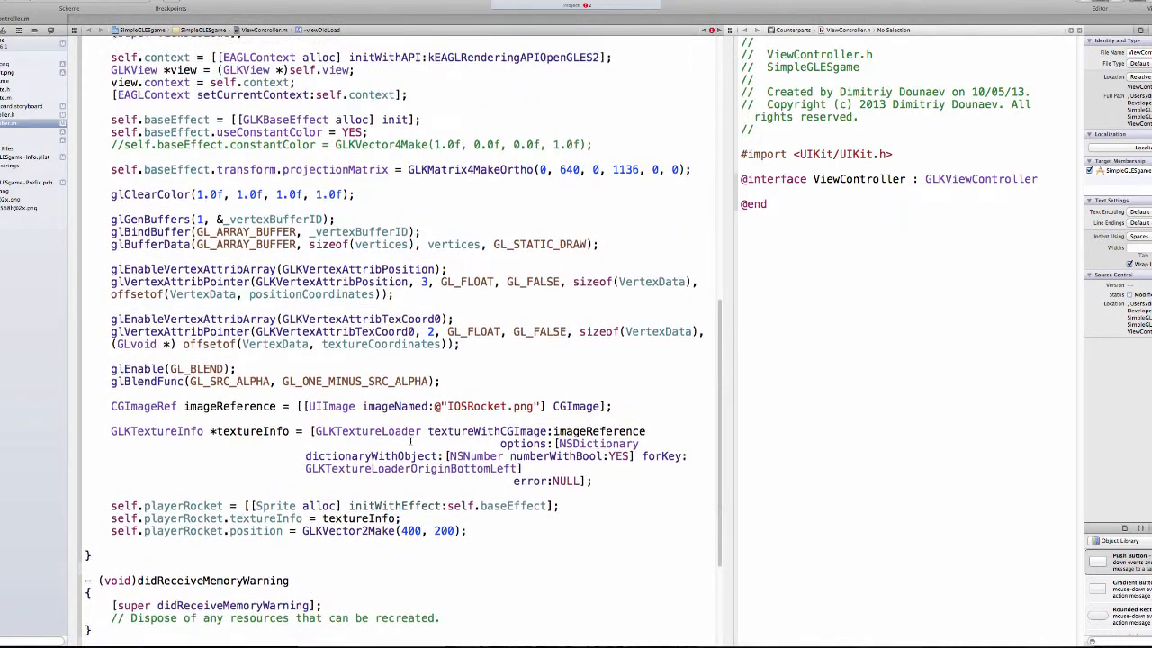
{"action": "scroll", "coordinate": [411, 441], "scroll_direction": "up", "scroll_amount": 2}
{"action": "scroll", "coordinate": [410, 443], "scroll_direction": "down", "scroll_amount": 3}
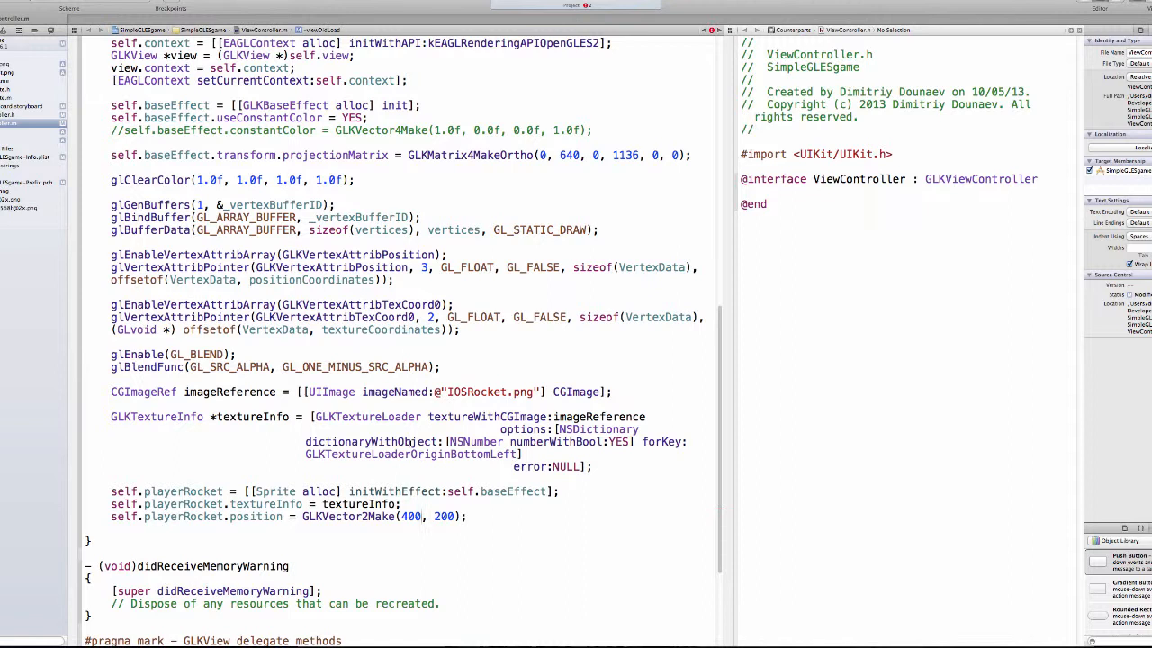
{"action": "left_click", "coordinate": [420, 516]}
{"action": "key", "text": "BackSpace"}
{"action": "key", "text": "BackSpace"}
{"action": "key", "text": "BackSpace"}
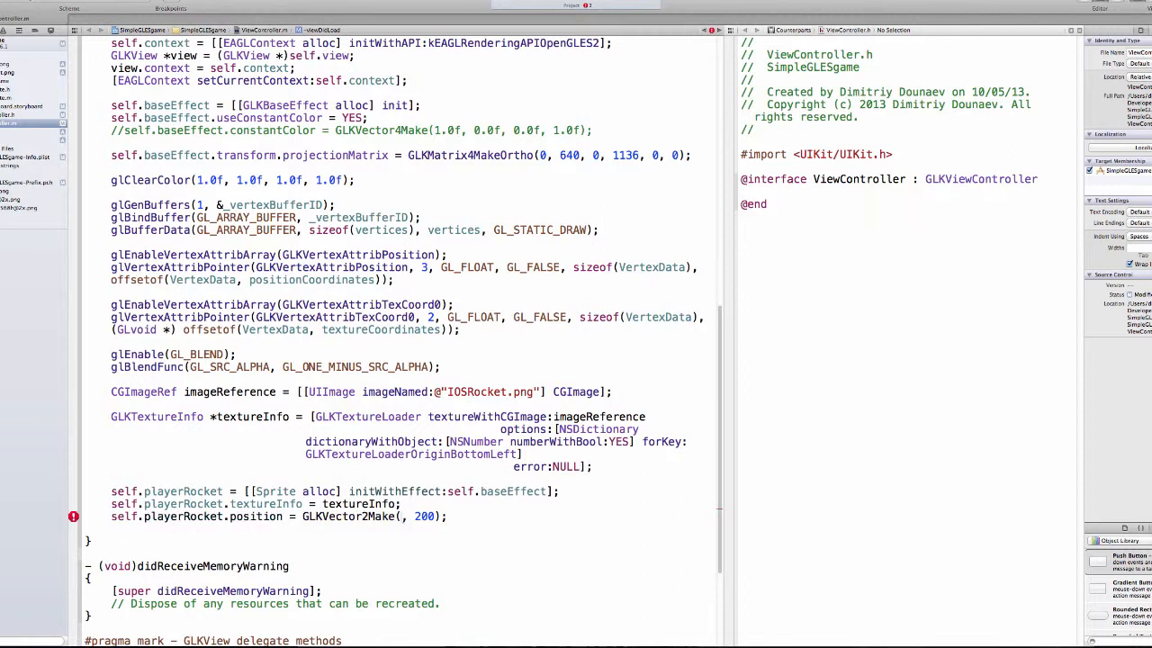
{"action": "type", "text": "320"}
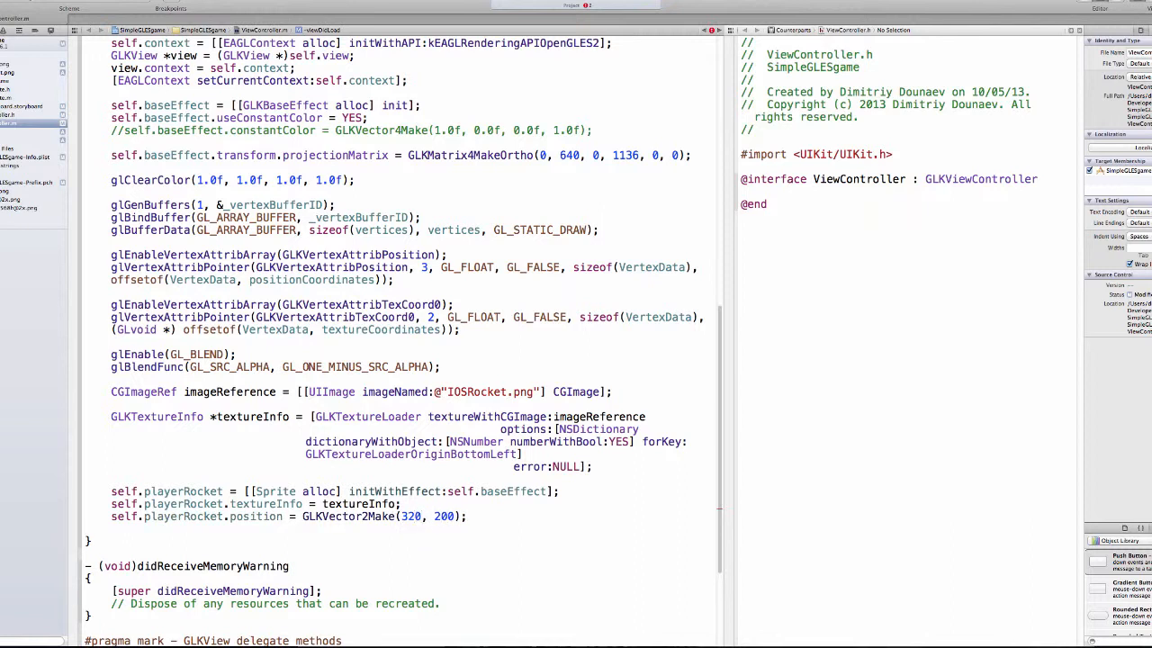
{"action": "key", "text": "super+b"}
Rebuild, jump from the Issue navigator to the cat errors and make render use playerRocket
{"action": "key", "text": "super+b"}
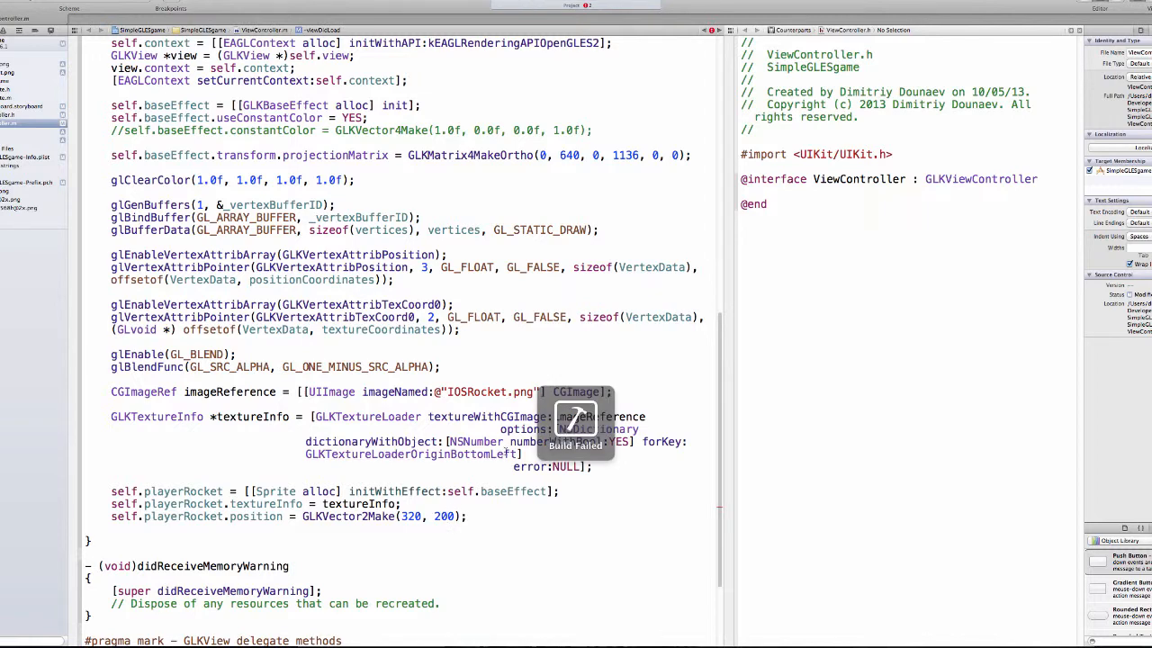
{"action": "scroll", "coordinate": [453, 441], "scroll_direction": "up", "scroll_amount": 3}
{"action": "scroll", "coordinate": [405, 360], "scroll_direction": "up", "scroll_amount": 10}
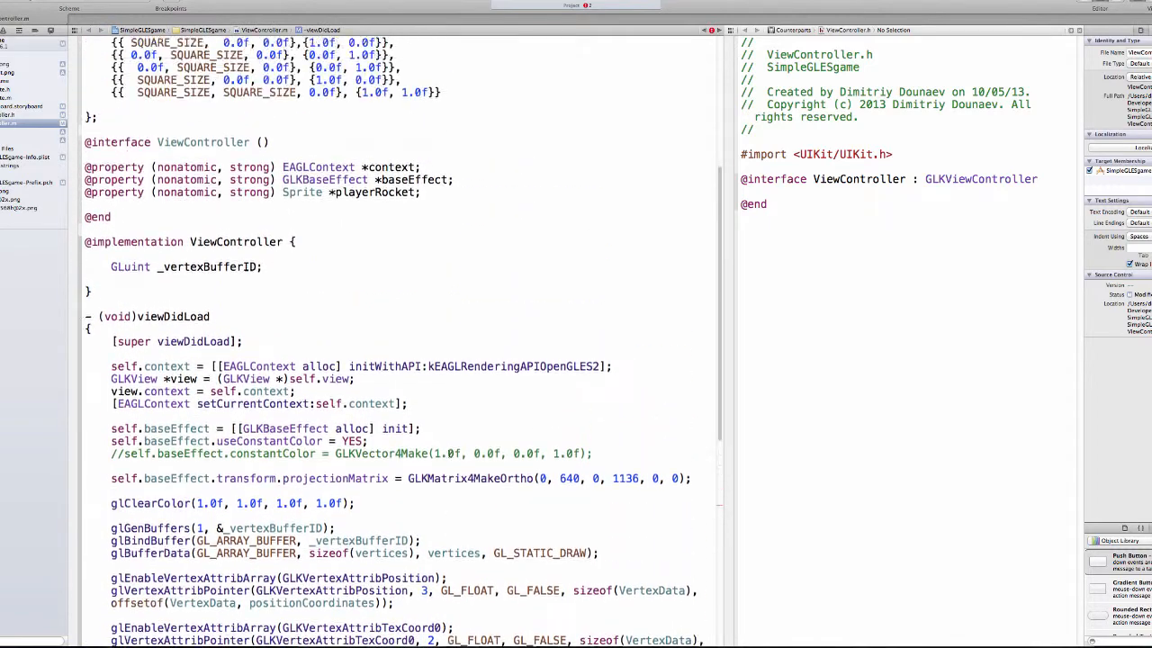
{"action": "scroll", "coordinate": [360, 306], "scroll_direction": "up", "scroll_amount": 5}
{"action": "scroll", "coordinate": [348, 288], "scroll_direction": "down", "scroll_amount": 3}
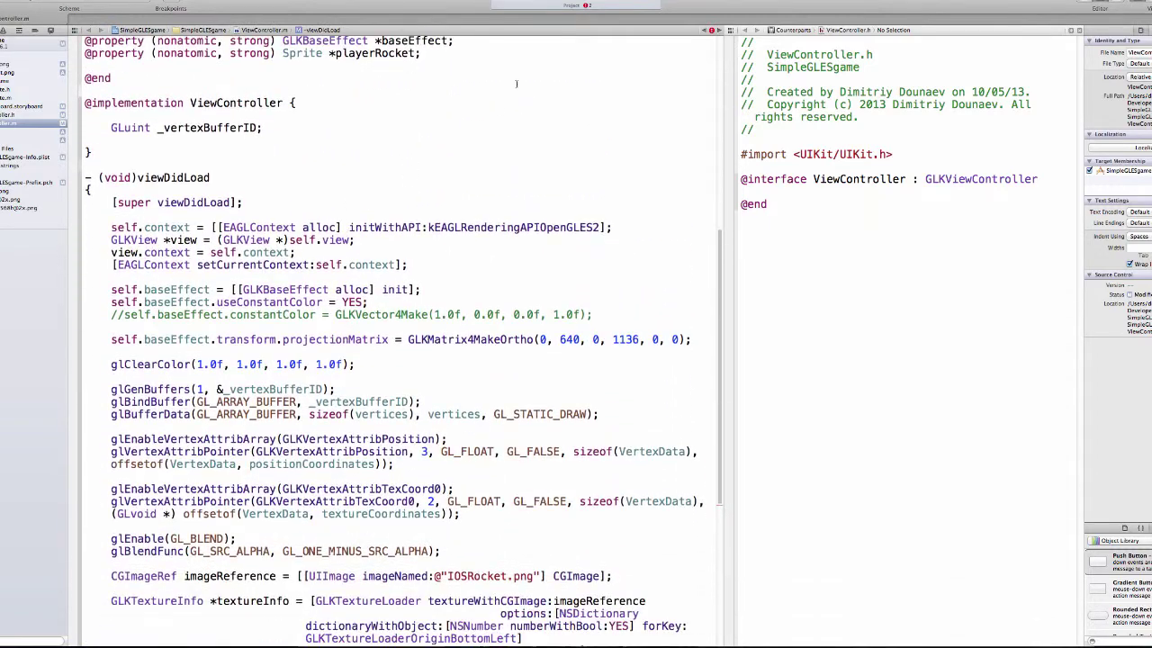
{"action": "left_click", "coordinate": [586, 6]}
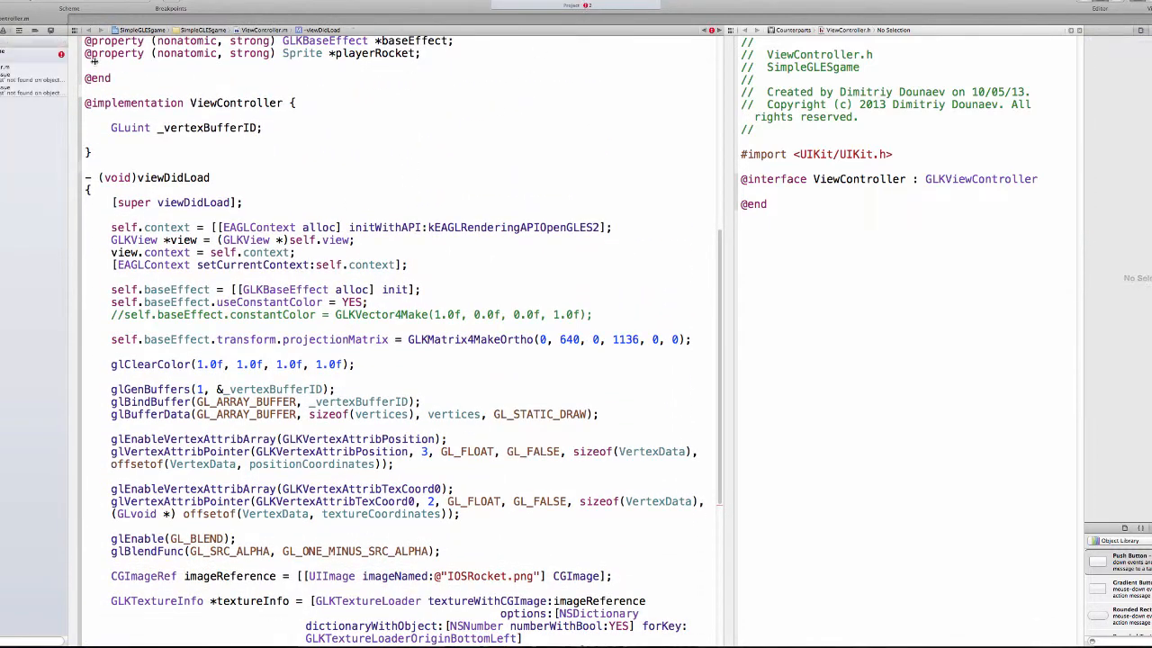
{"action": "left_click", "coordinate": [40, 95]}
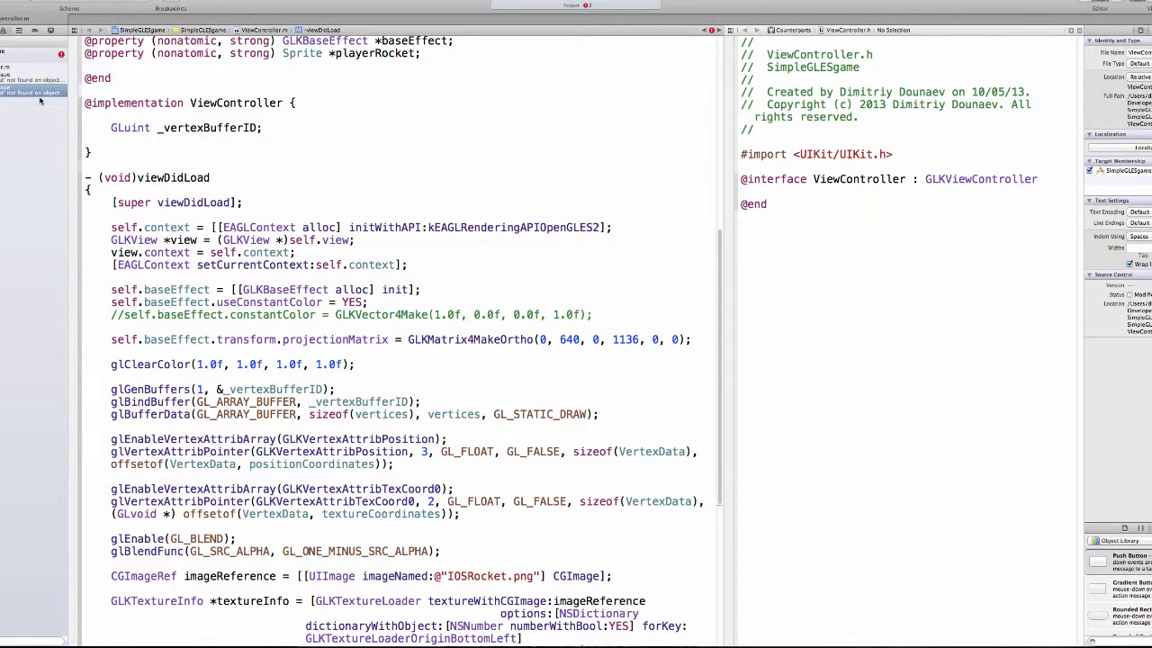
{"action": "left_click", "coordinate": [40, 97]}
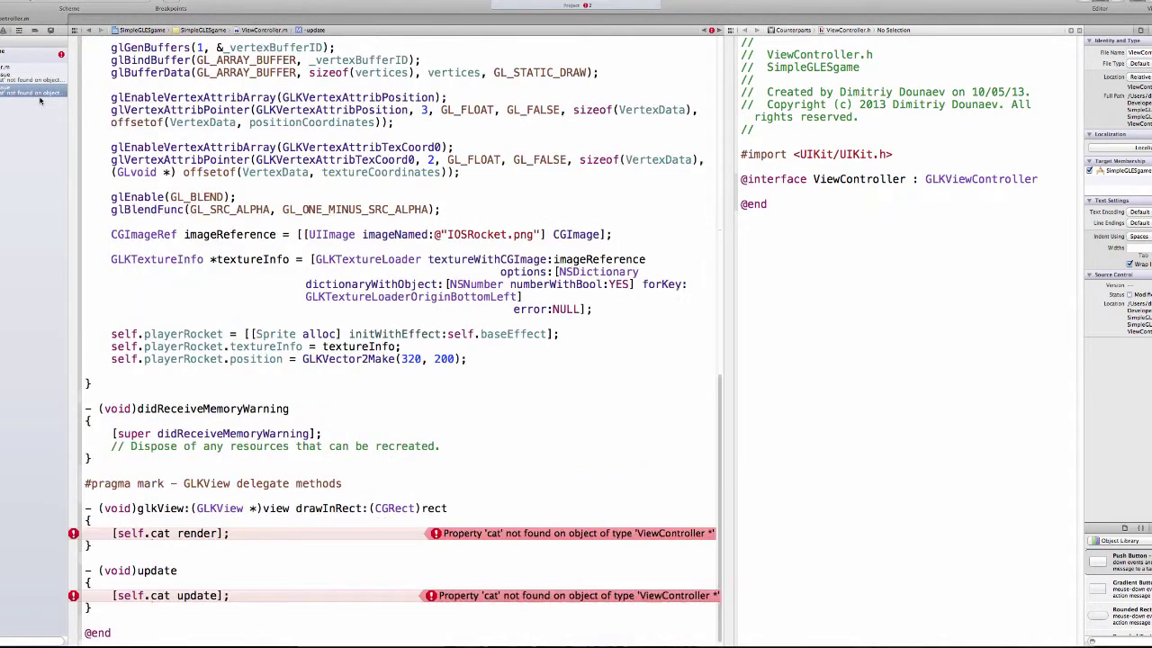
{"action": "left_click", "coordinate": [180, 536]}
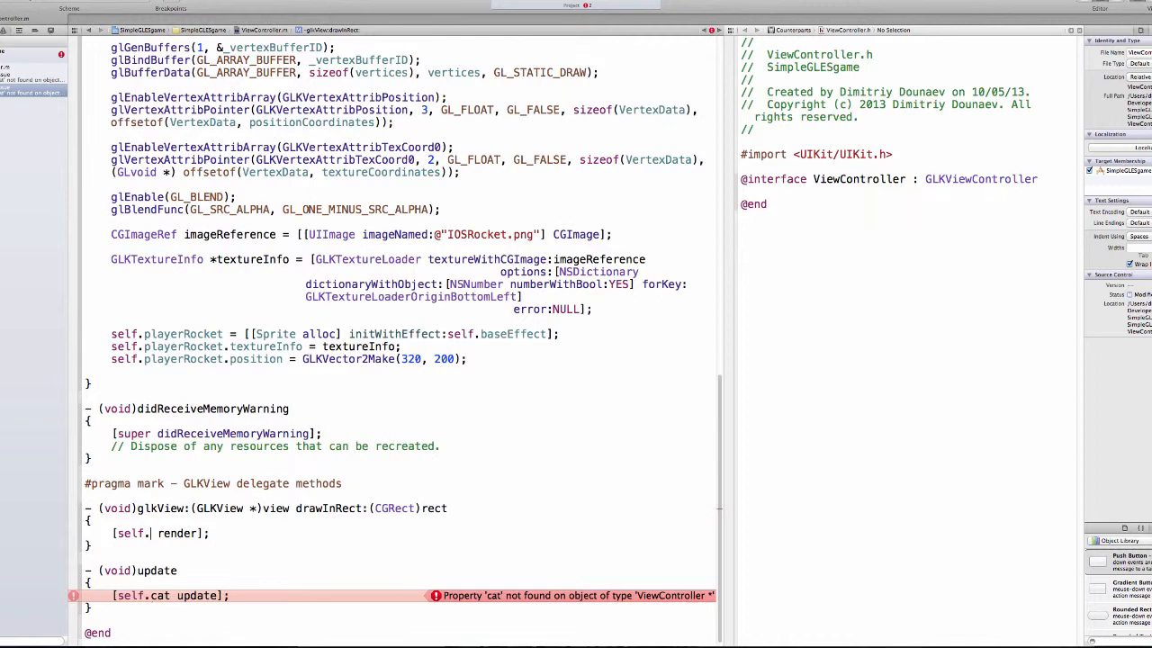
{"action": "key", "text": "BackSpace"}
{"action": "key", "text": "BackSpace"}
{"action": "key", "text": "BackSpace"}
{"action": "type", "text": "pl"}
{"action": "key", "text": "Return"}
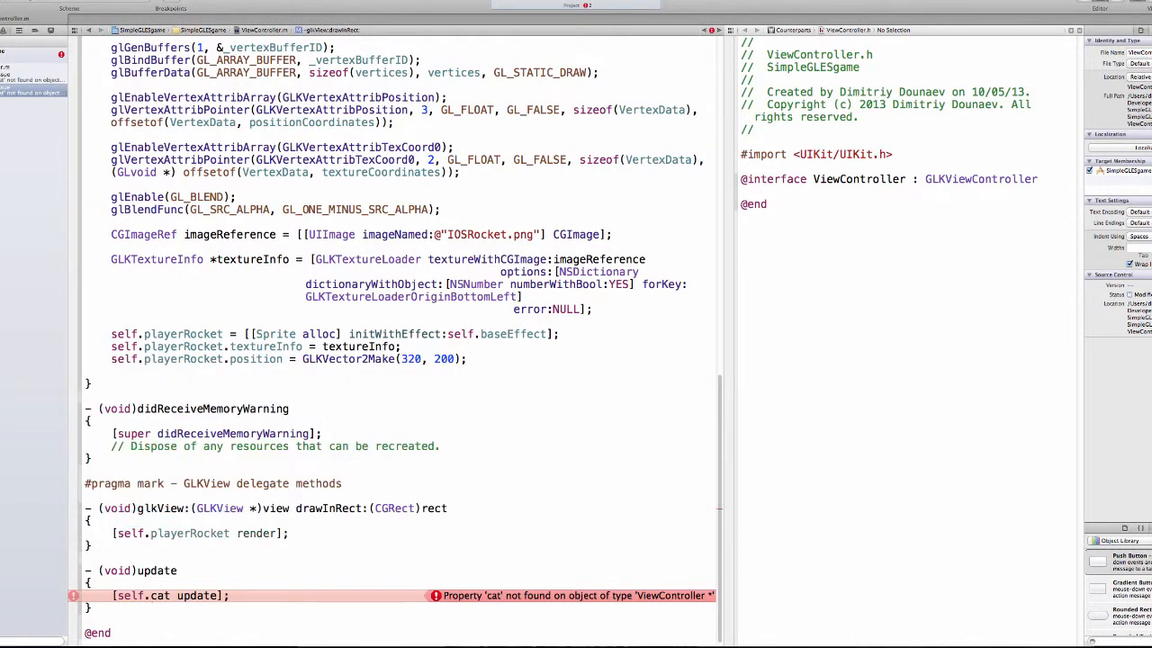
Make the update call use playerRocket too, then build and run in the simulator
{"action": "left_click", "coordinate": [170, 596]}
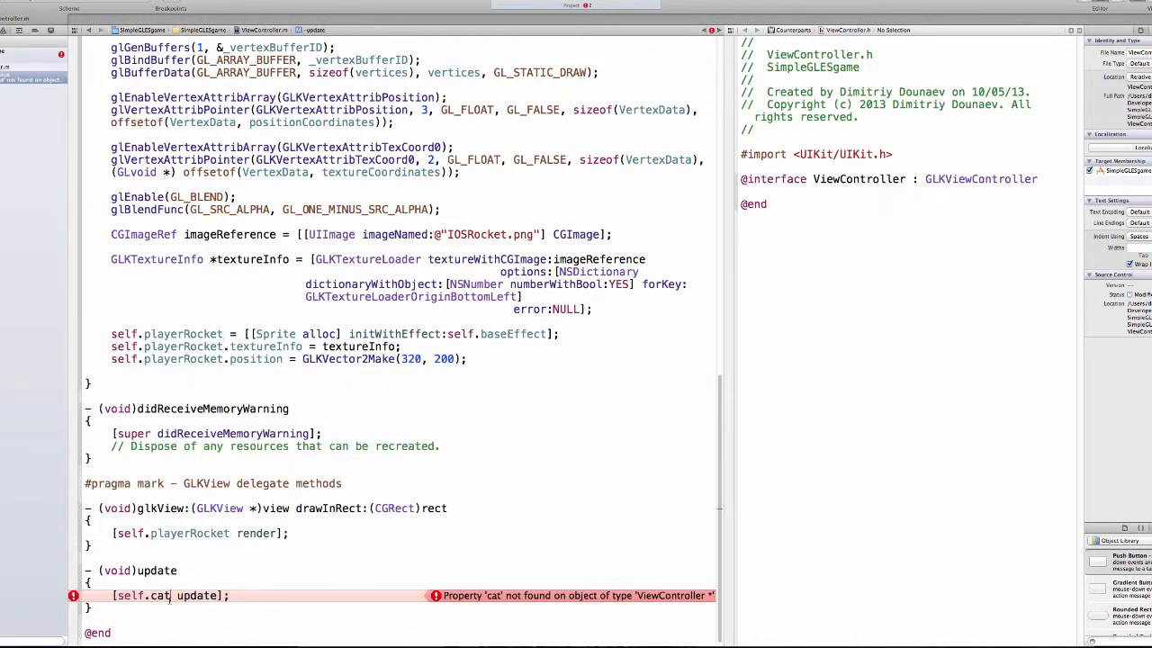
{"action": "key", "text": "BackSpace"}
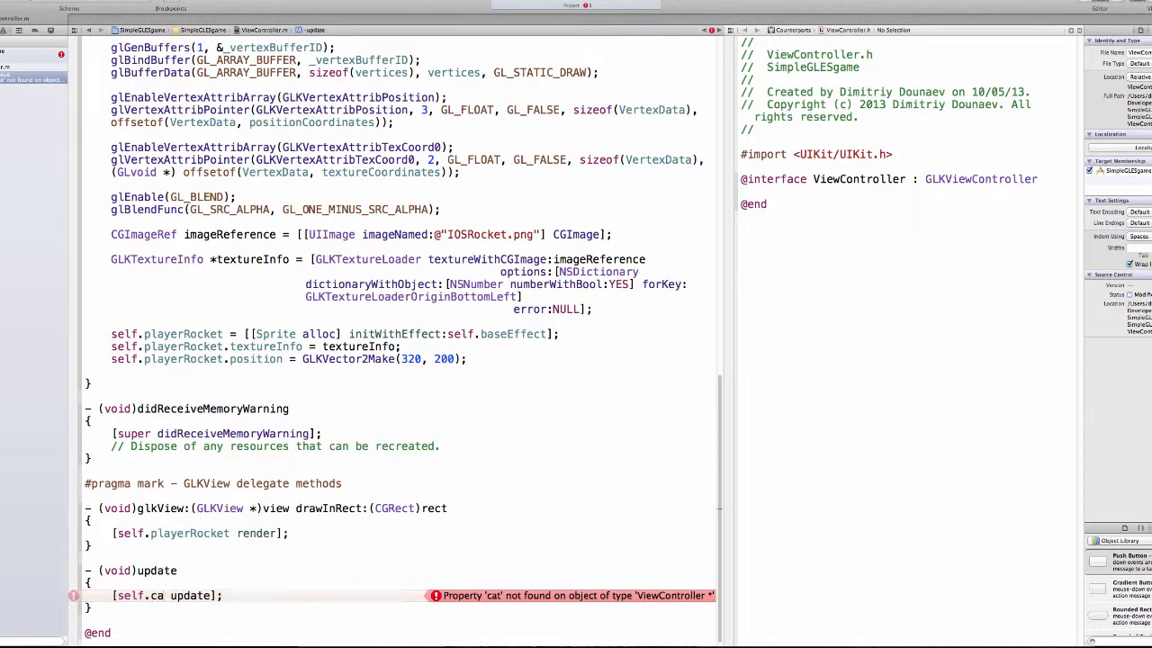
{"action": "key", "text": "BackSpace"}
{"action": "key", "text": "BackSpace"}
{"action": "type", "text": "pl"}
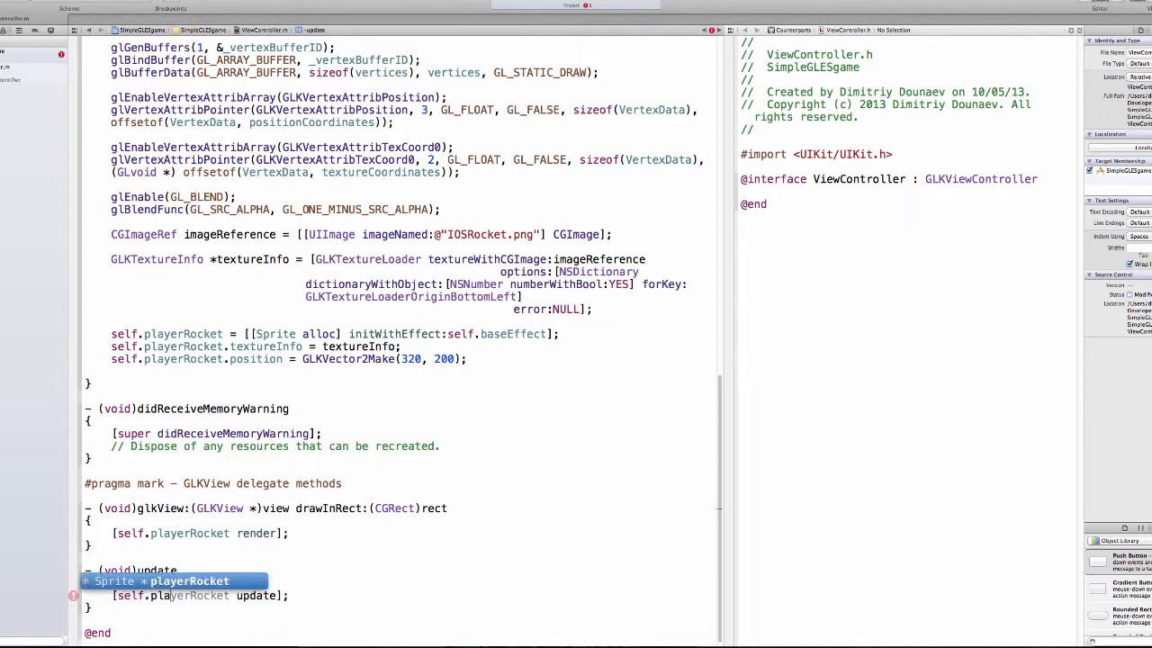
{"action": "type", "text": "ayerRocket"}
{"action": "key", "text": "Return"}
{"action": "key", "text": "super+r"}
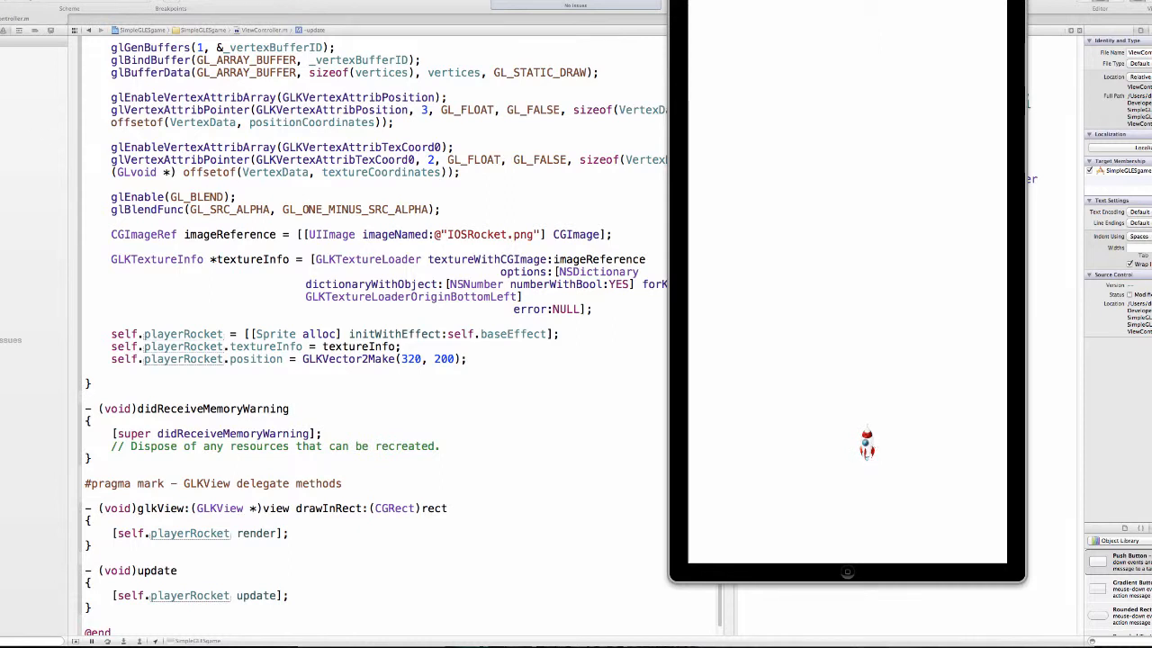
Return from the simulator, browse the source files and cut the #define SQUARE_SIZE 80.0f line from ViewController.m
{"action": "key", "text": "super+Tab"}
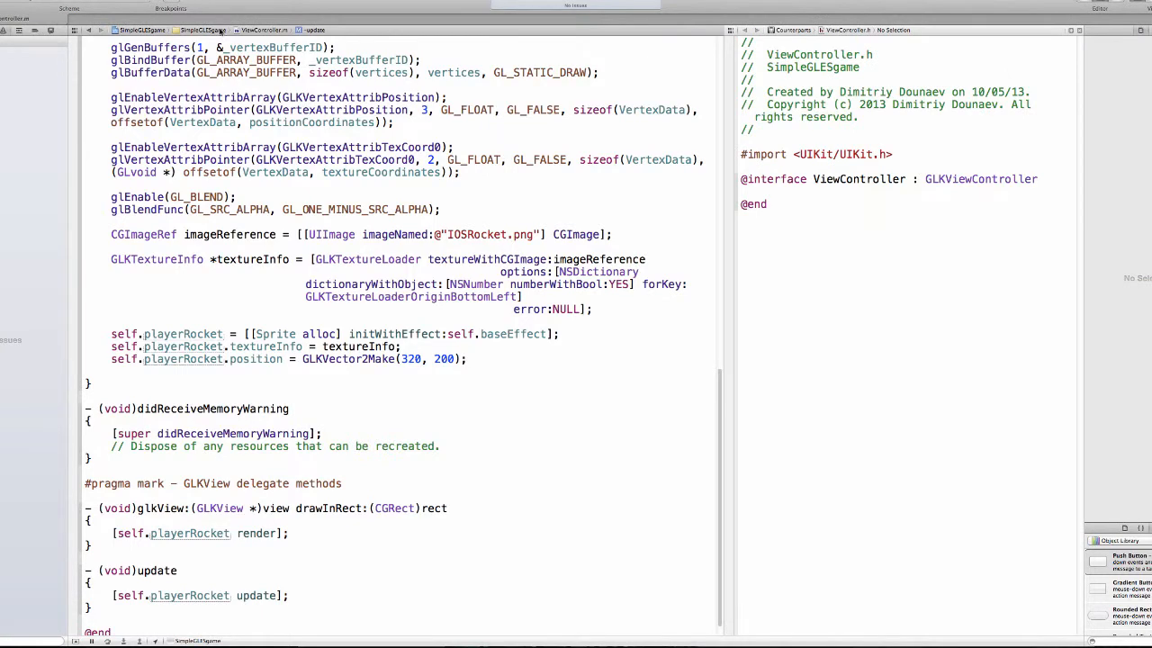
{"action": "left_click", "coordinate": [220, 32]}
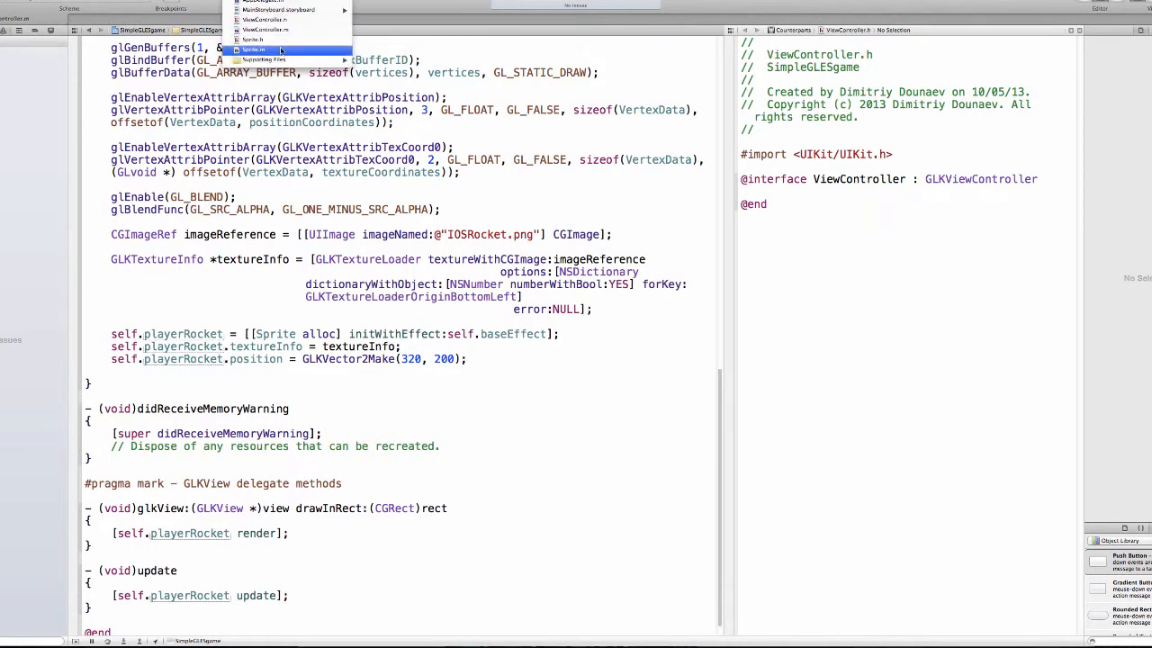
{"action": "left_click", "coordinate": [271, 50]}
{"action": "scroll", "coordinate": [361, 214], "scroll_direction": "down", "scroll_amount": 2}
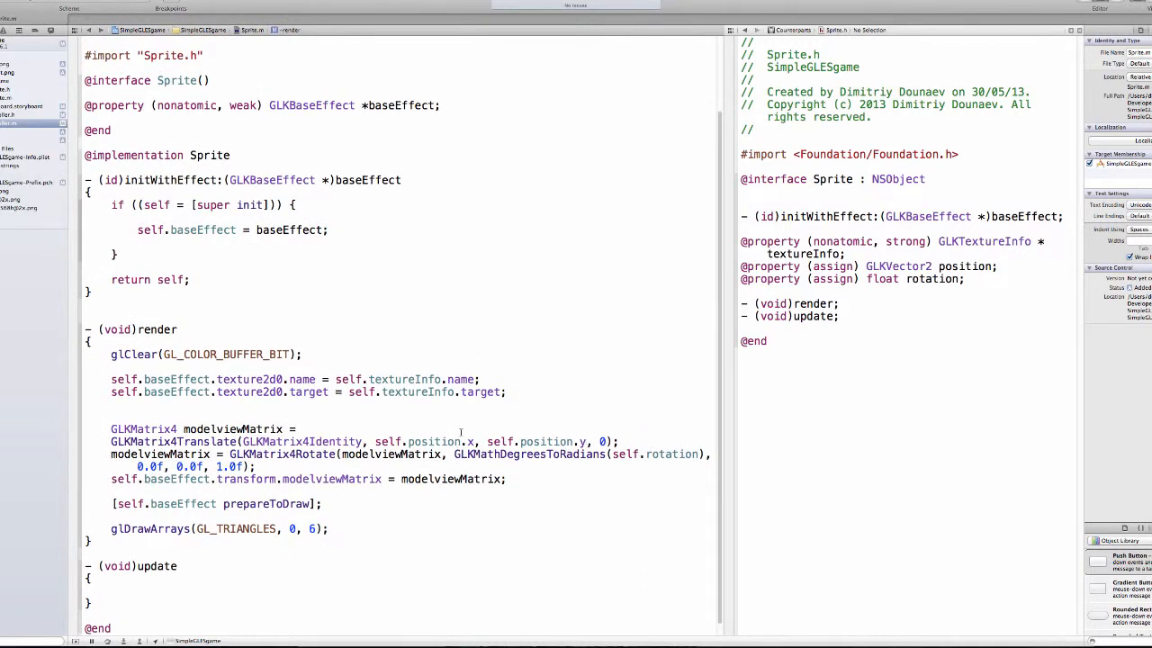
{"action": "left_click", "coordinate": [247, 30]}
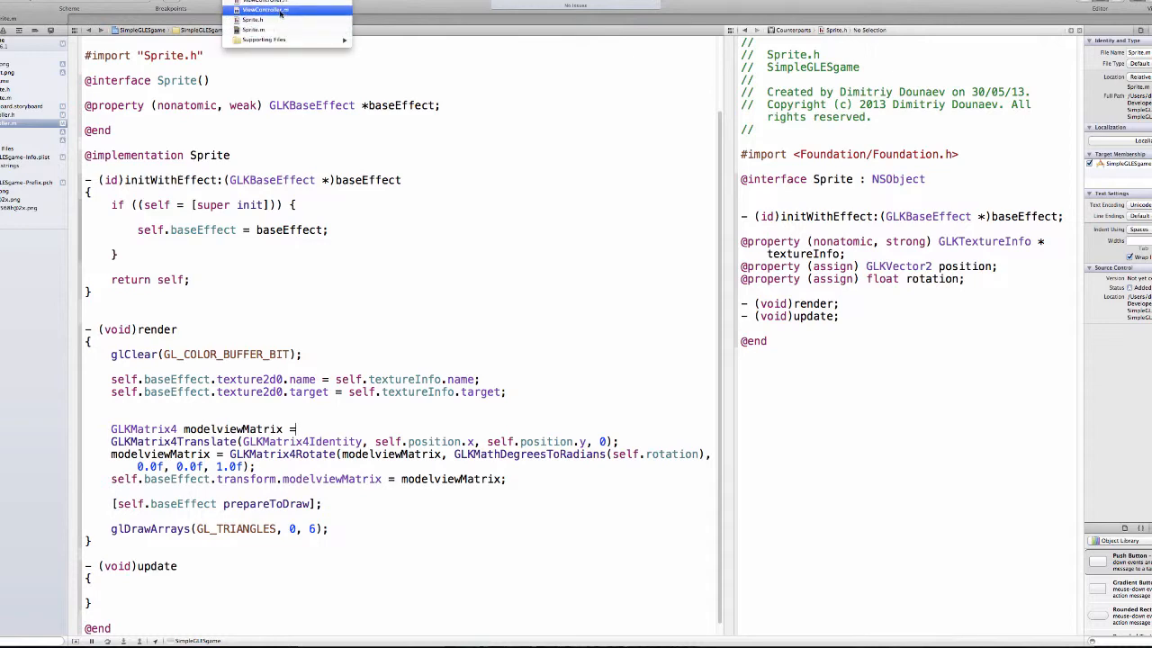
{"action": "left_click", "coordinate": [280, 10]}
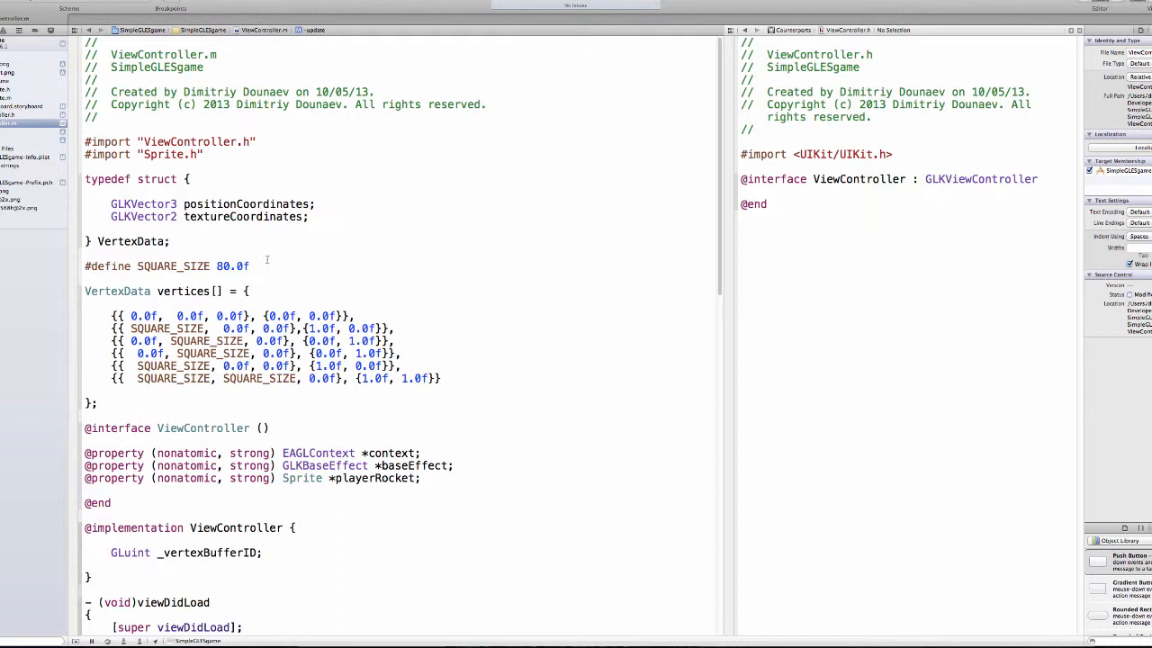
{"action": "left_click_drag", "start_coordinate": [256, 267], "coordinate": [82, 266]}
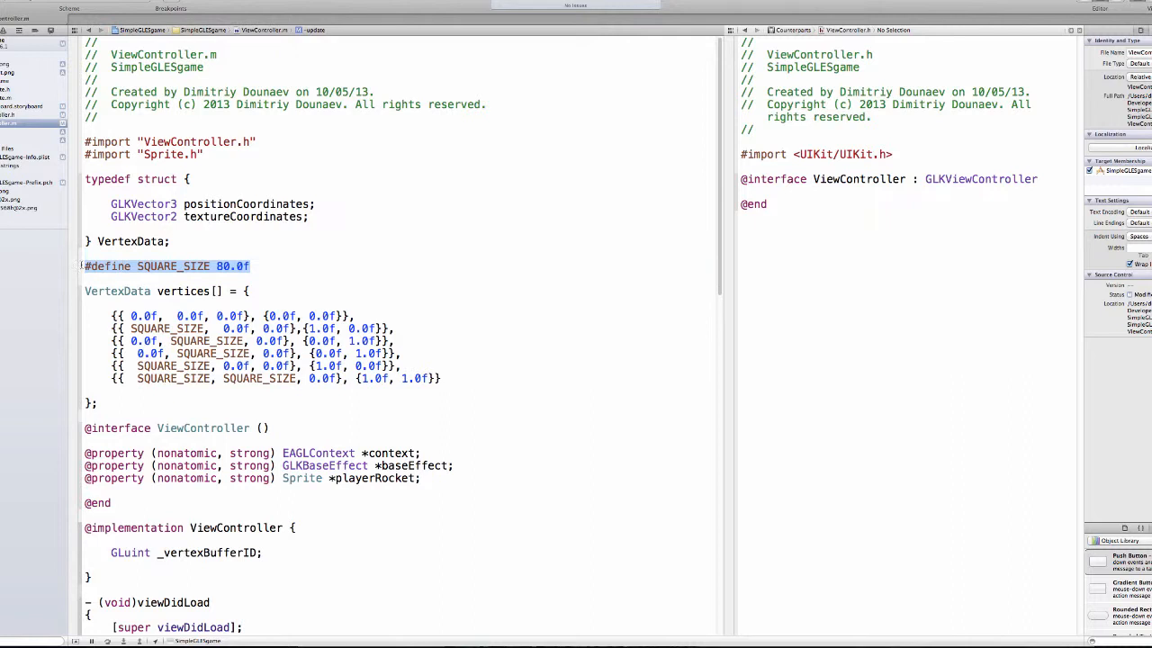
{"action": "key", "text": "BackSpace"}
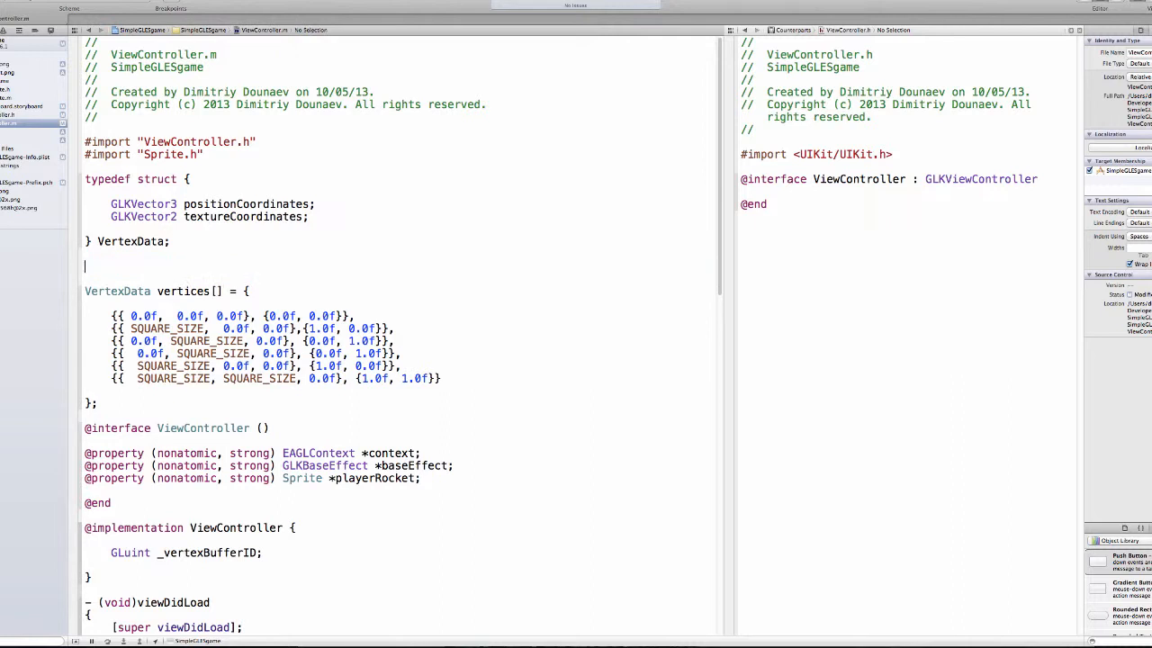
{"action": "key", "text": "BackSpace"}
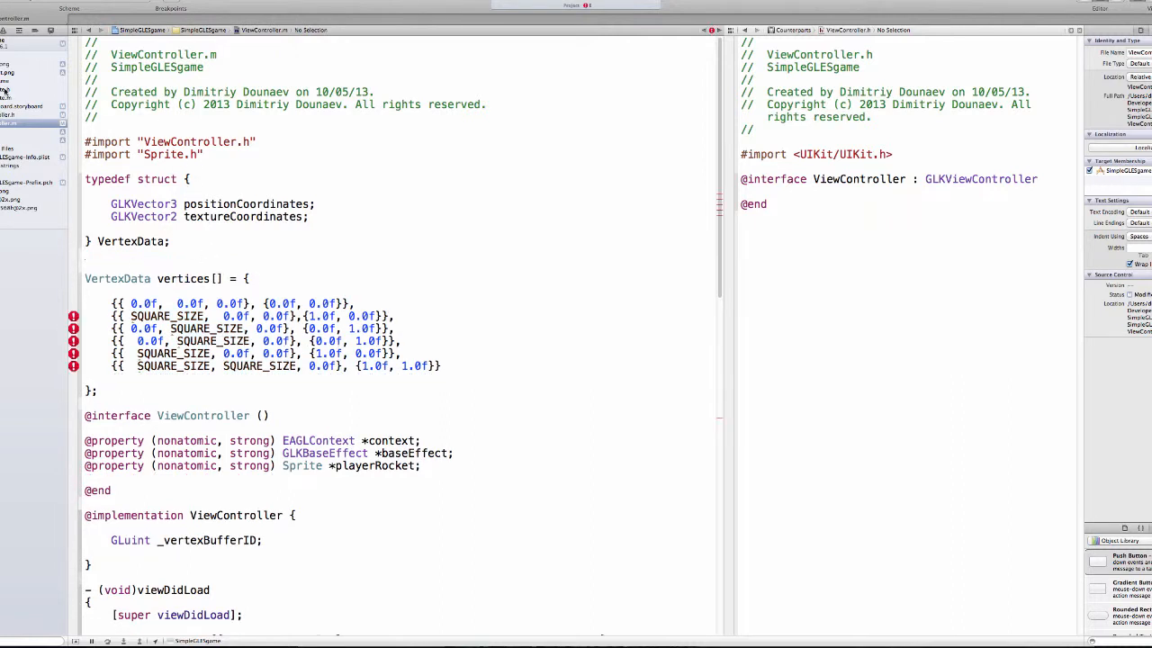
{"action": "key", "text": "Down"}
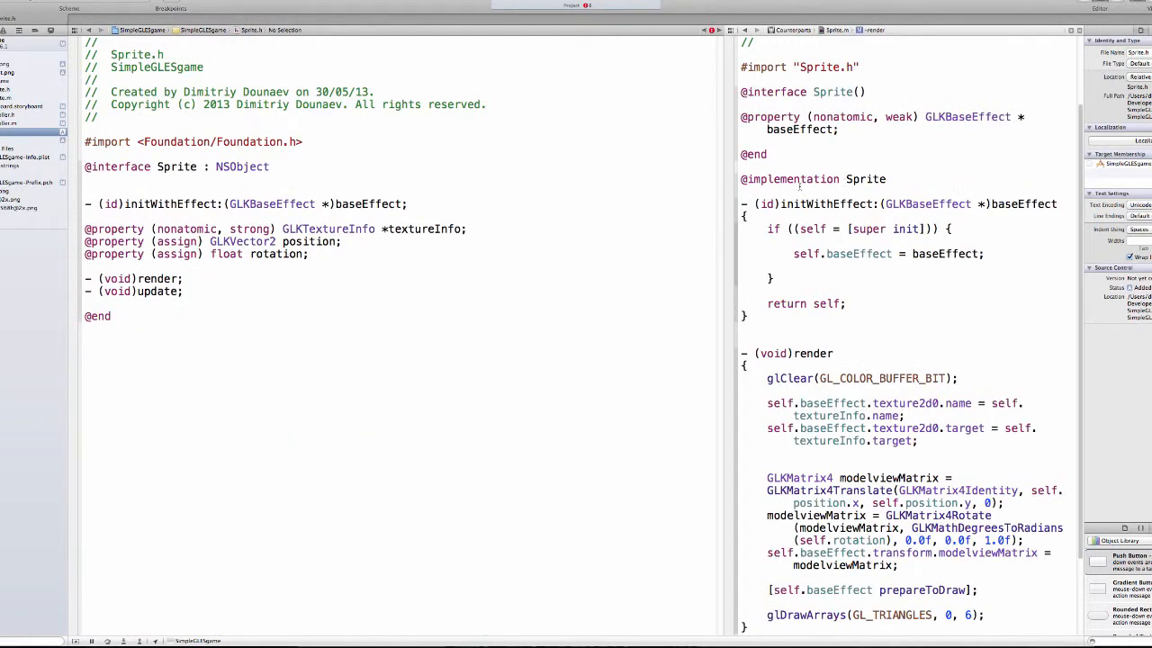
{"action": "left_click", "coordinate": [320, 168]}
{"action": "key", "text": "Up"}
{"action": "key", "text": "Return"}
{"action": "key", "text": "Return"}
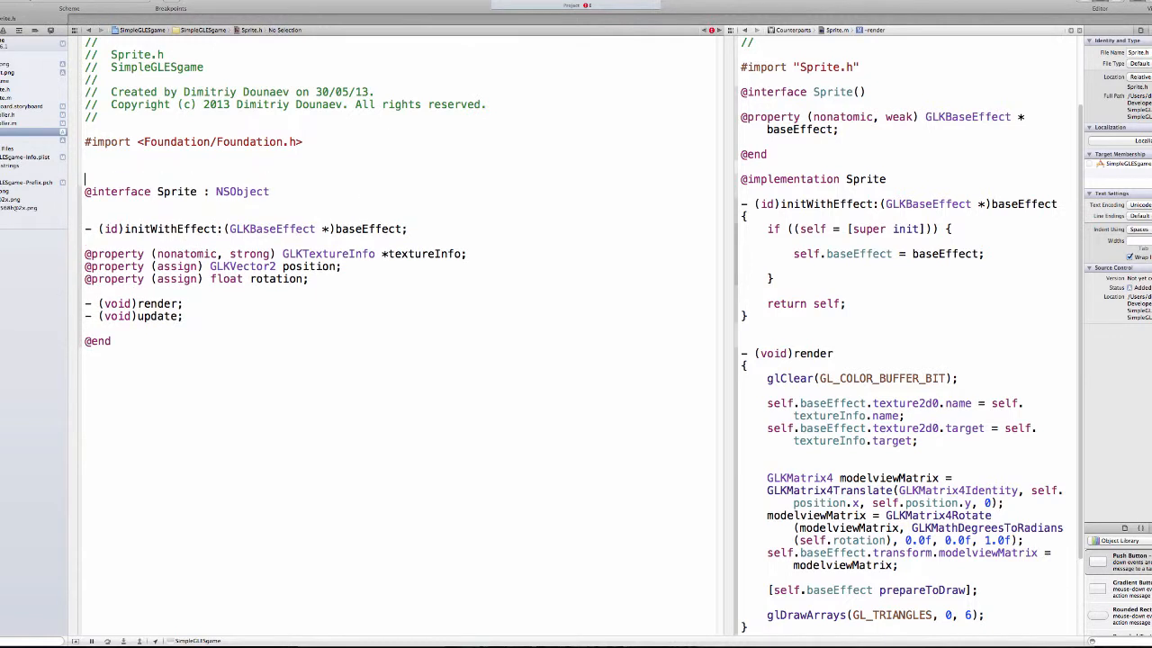
{"action": "key", "text": "Up"}
{"action": "type", "text": "#define SQUARE_SIZE 80.0f"}
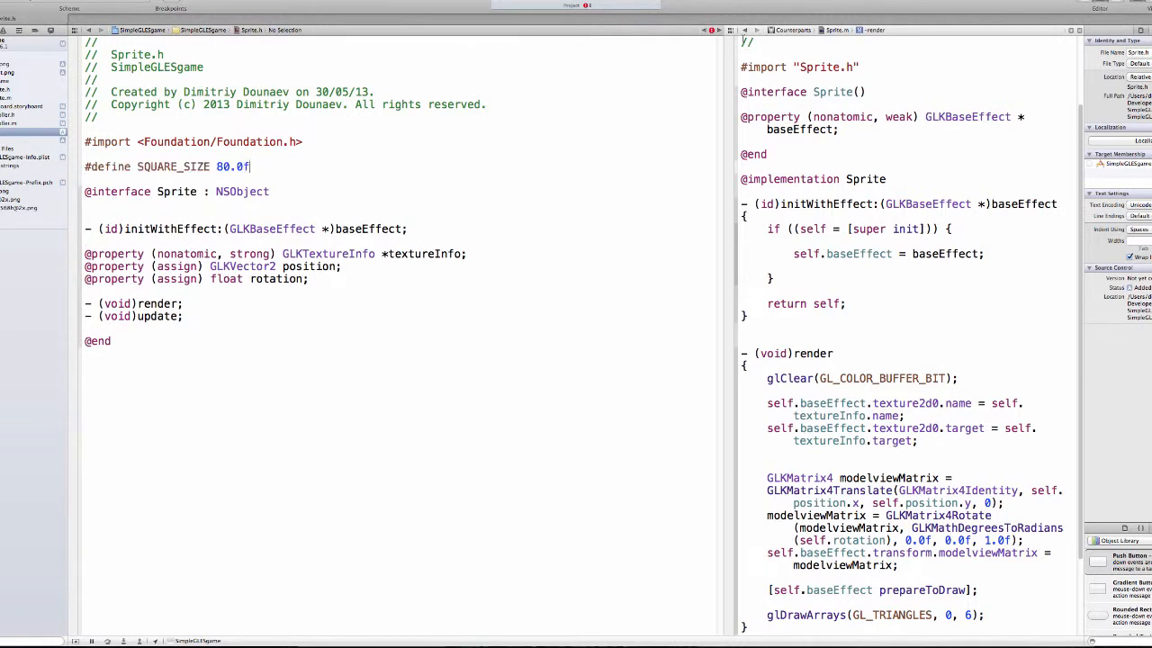
Navigate the jump bar to Sprite.m in the main editor
{"action": "left_click", "coordinate": [210, 31]}
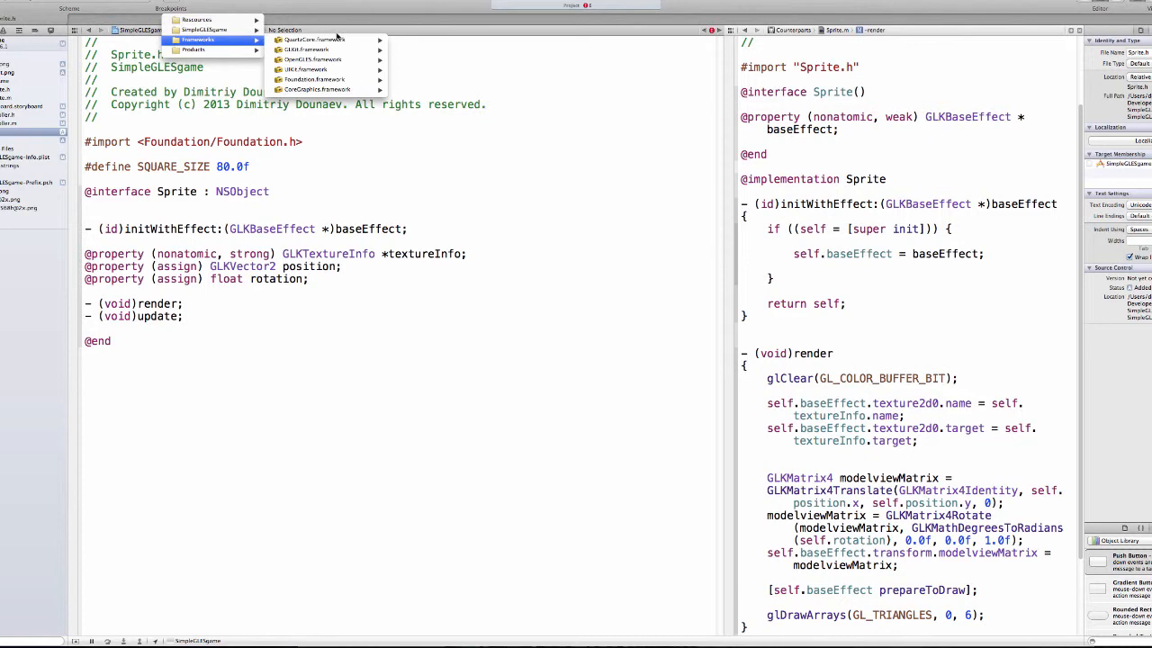
{"action": "left_click", "coordinate": [338, 36]}
{"action": "left_click", "coordinate": [256, 33]}
{"action": "left_click", "coordinate": [274, 40]}
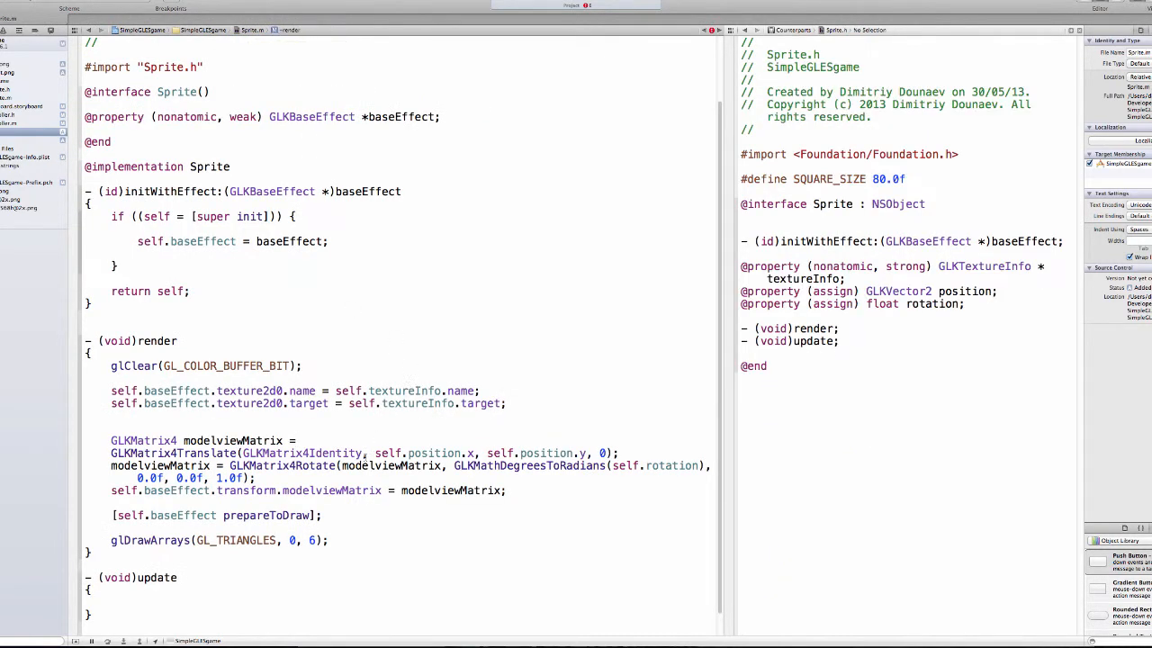
Make GLKMatrix4Translate use self.position.x - SQUARE_SIZE/2 and self.position.y - SQUARE_SIZE/2
{"action": "left_click", "coordinate": [473, 453]}
{"action": "type", "text": "- "}
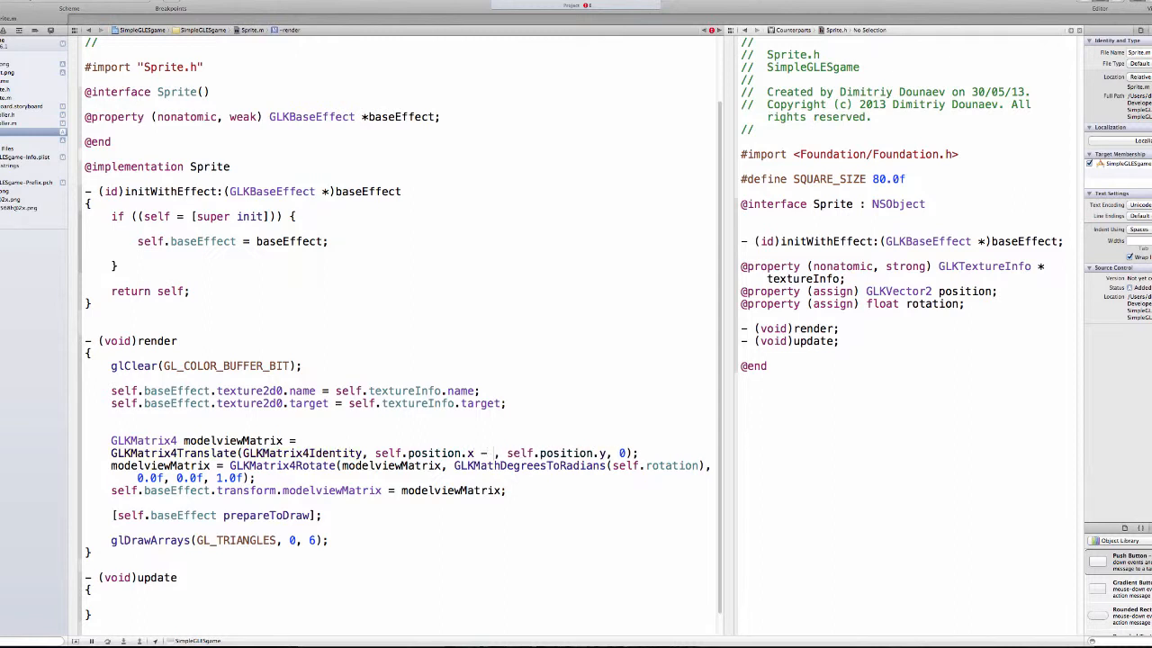
{"action": "type", "text": "SQ"}
{"action": "key", "text": "Return"}
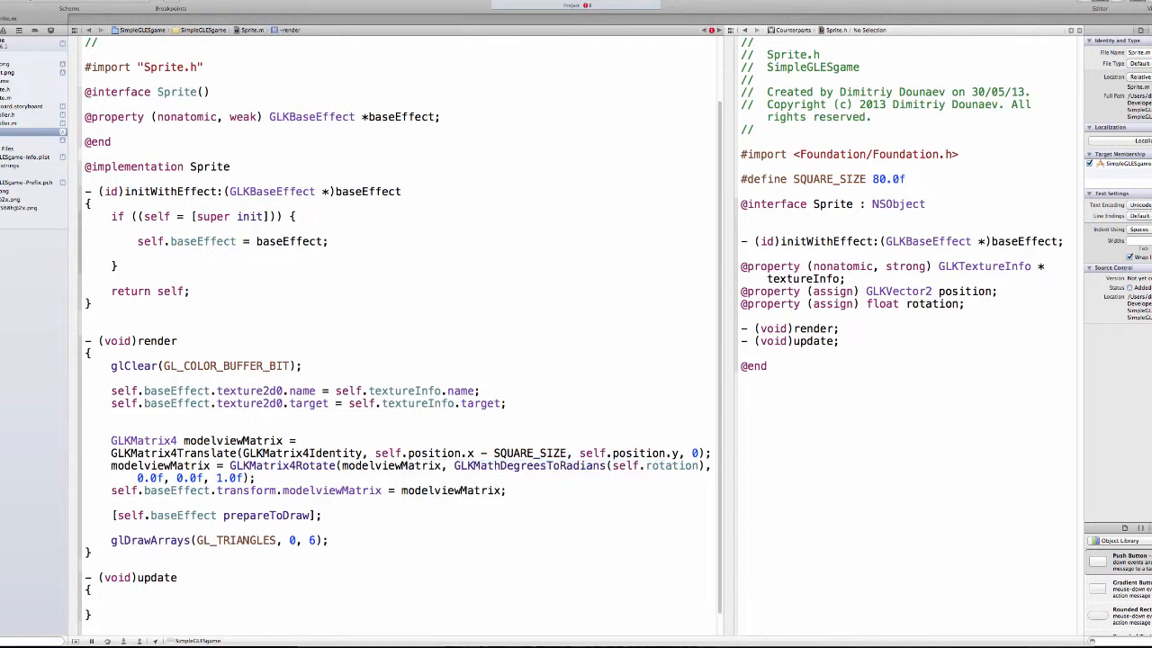
{"action": "type", "text": "/2"}
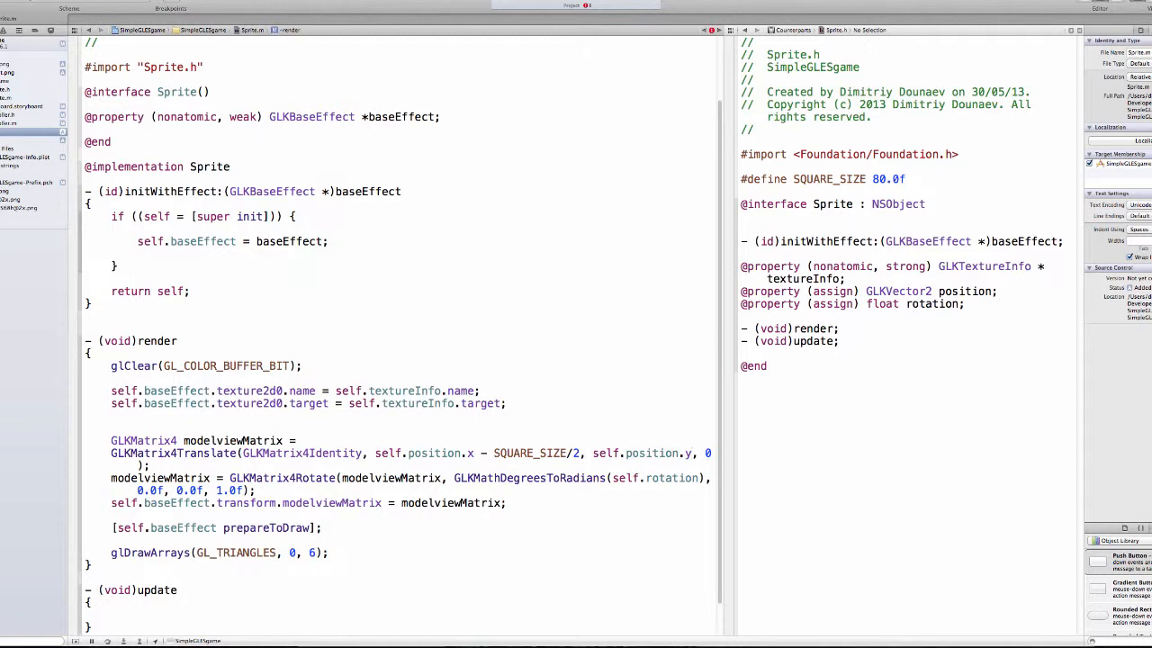
{"action": "type", "text": " - SQ"}
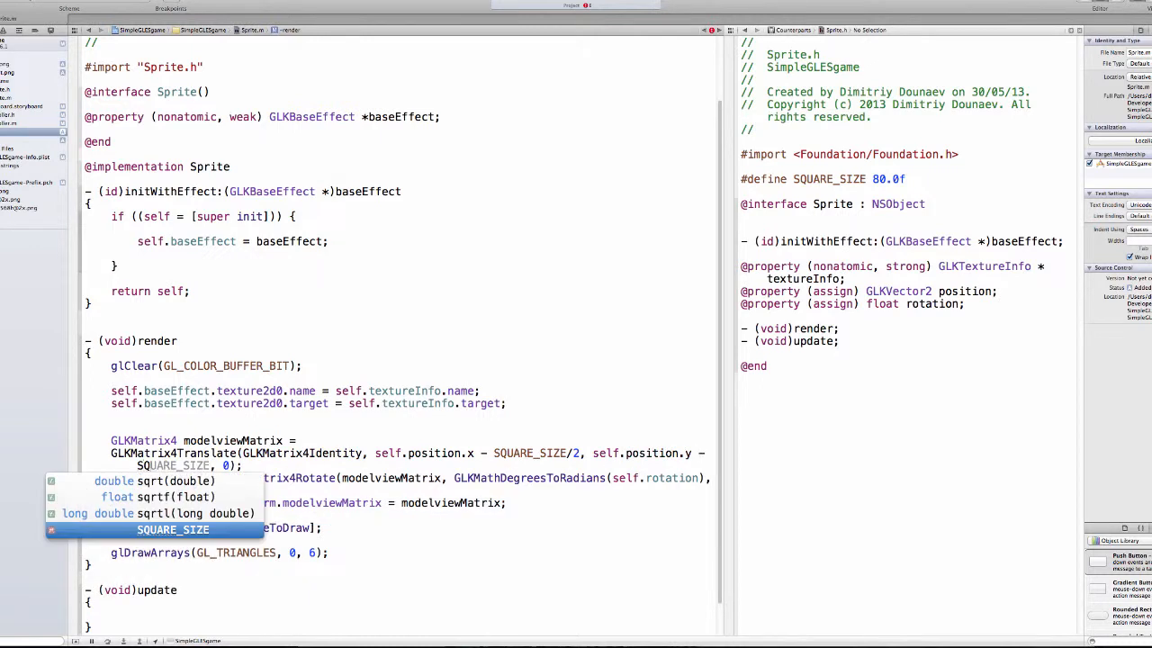
{"action": "key", "text": "Return"}
{"action": "type", "text": "/2"}
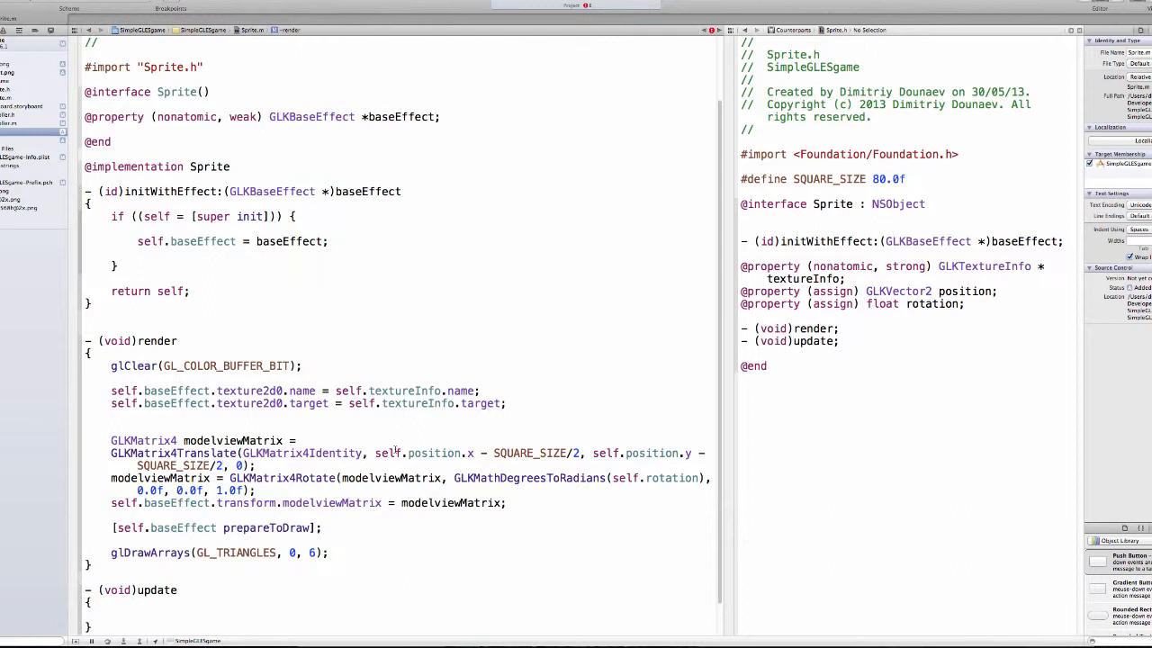
Run with Cmd+R, stop the running instance to relaunch, then return to Xcode
{"action": "key", "text": "super+r"}
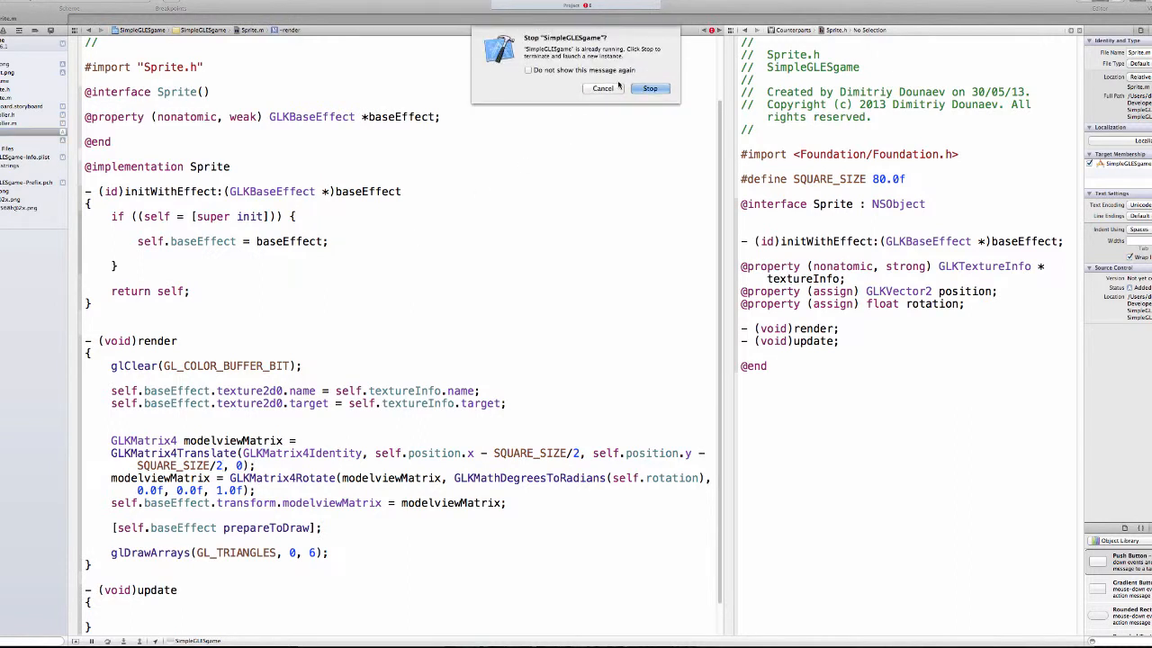
{"action": "left_click", "coordinate": [648, 88]}
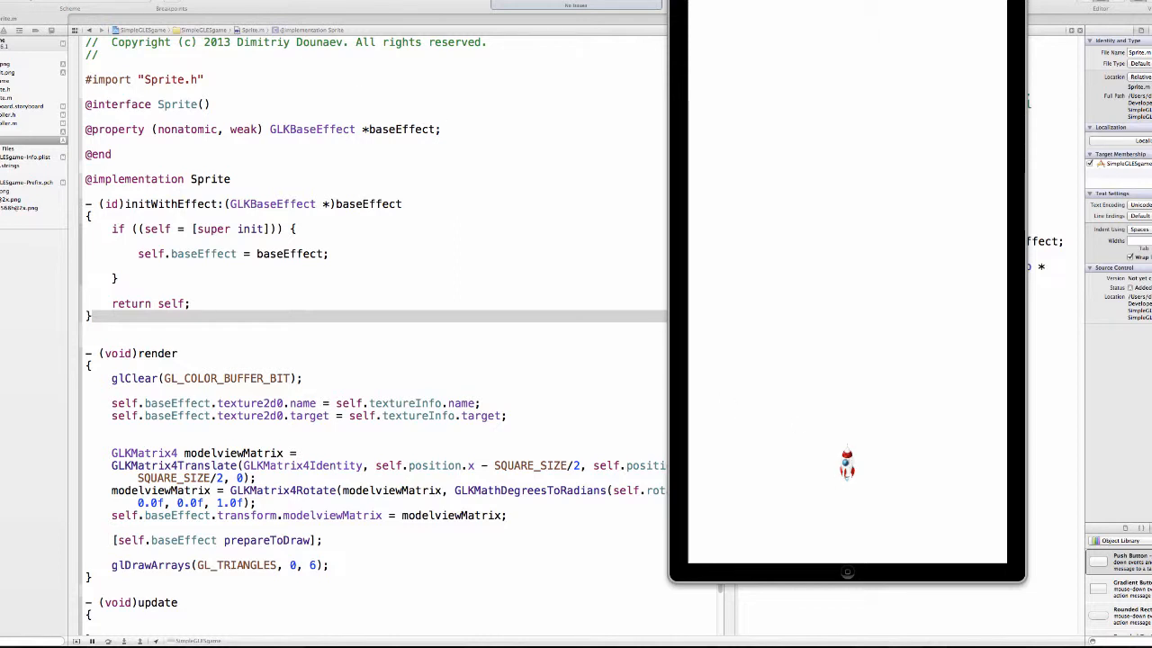
{"action": "key", "text": "super+Tab"}
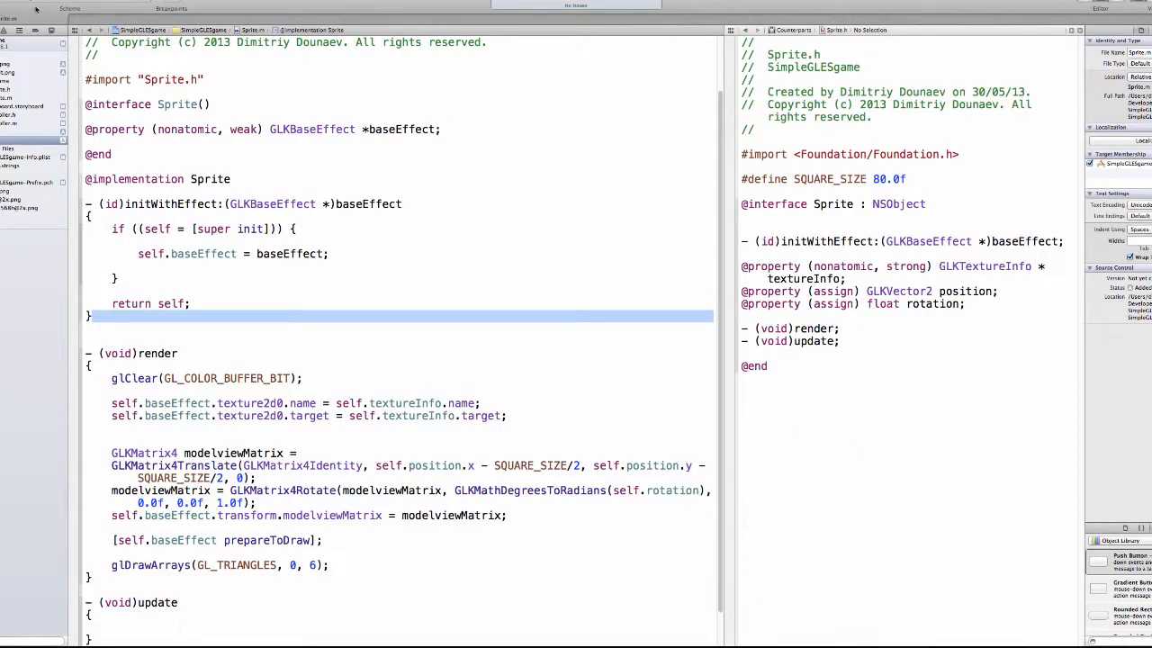
In ViewController.m viewDidLoad, declare UITapGestureRecognizer *gestureRecognizer with alloc initWithTarget:action: via autocomplete
{"action": "left_click", "coordinate": [253, 30]}
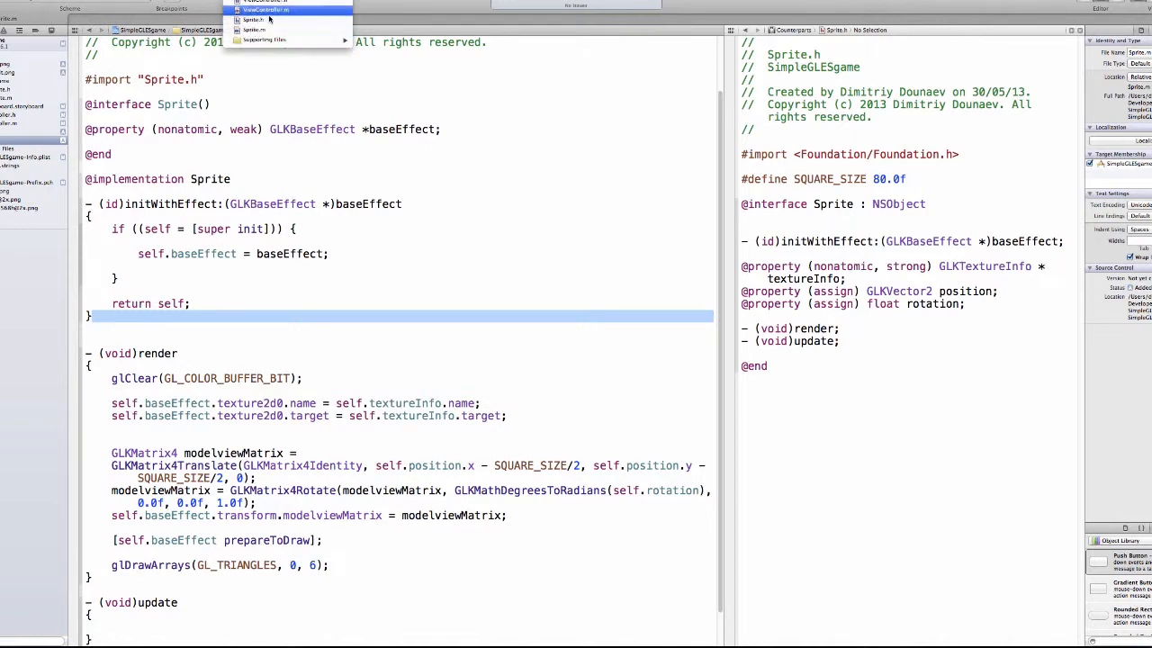
{"action": "left_click", "coordinate": [261, 20]}
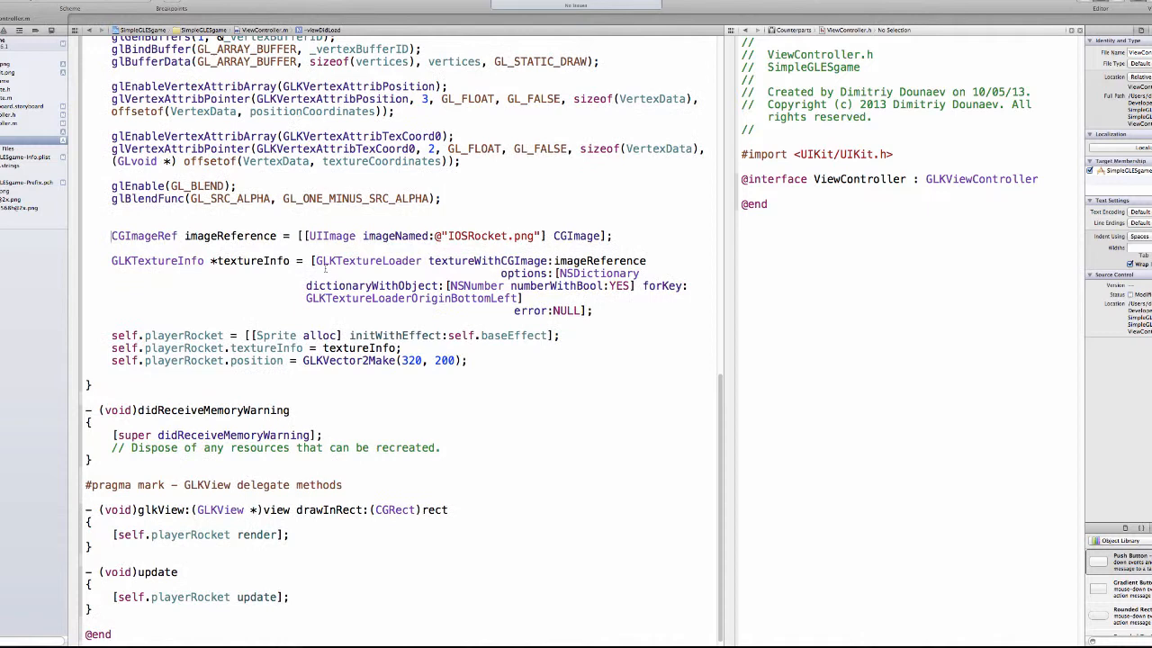
{"action": "scroll", "coordinate": [322, 267], "scroll_direction": "up", "scroll_amount": 3}
{"action": "scroll", "coordinate": [325, 267], "scroll_direction": "up", "scroll_amount": 2}
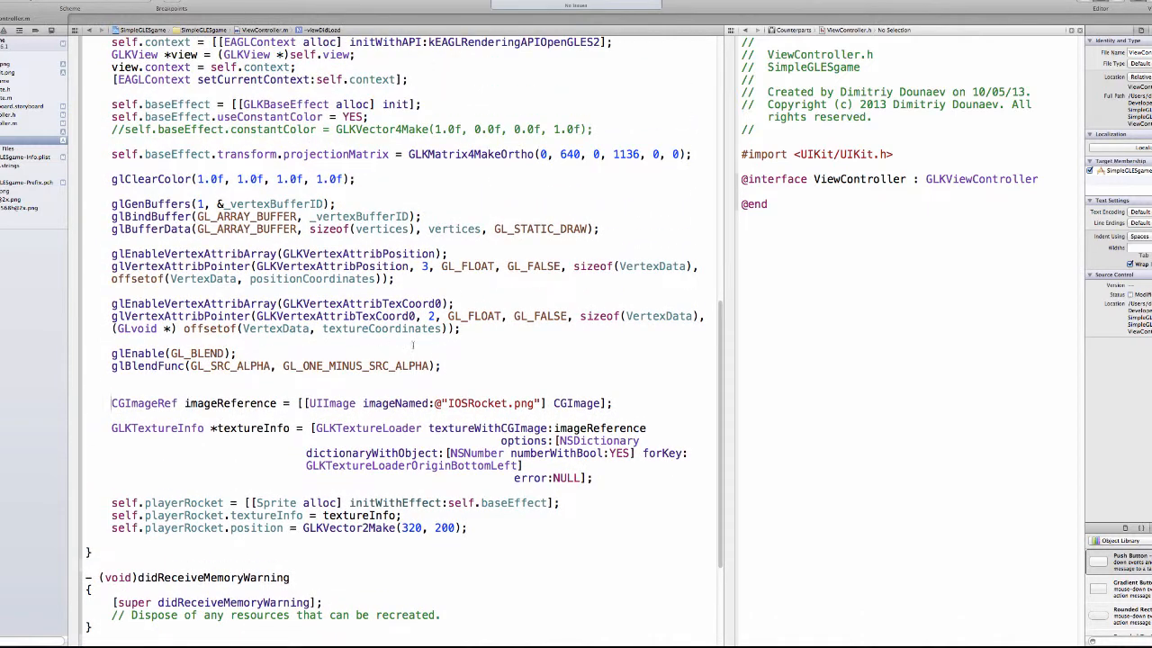
{"action": "double_click", "coordinate": [458, 365]}
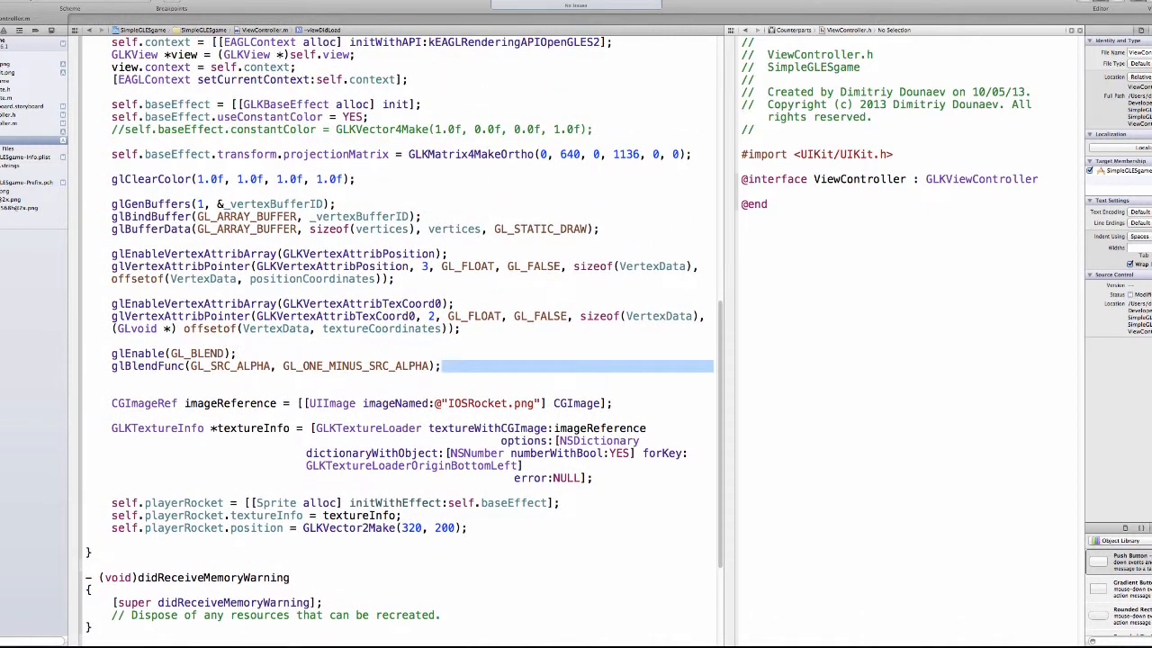
{"action": "key", "text": "Return"}
{"action": "key", "text": "Return"}
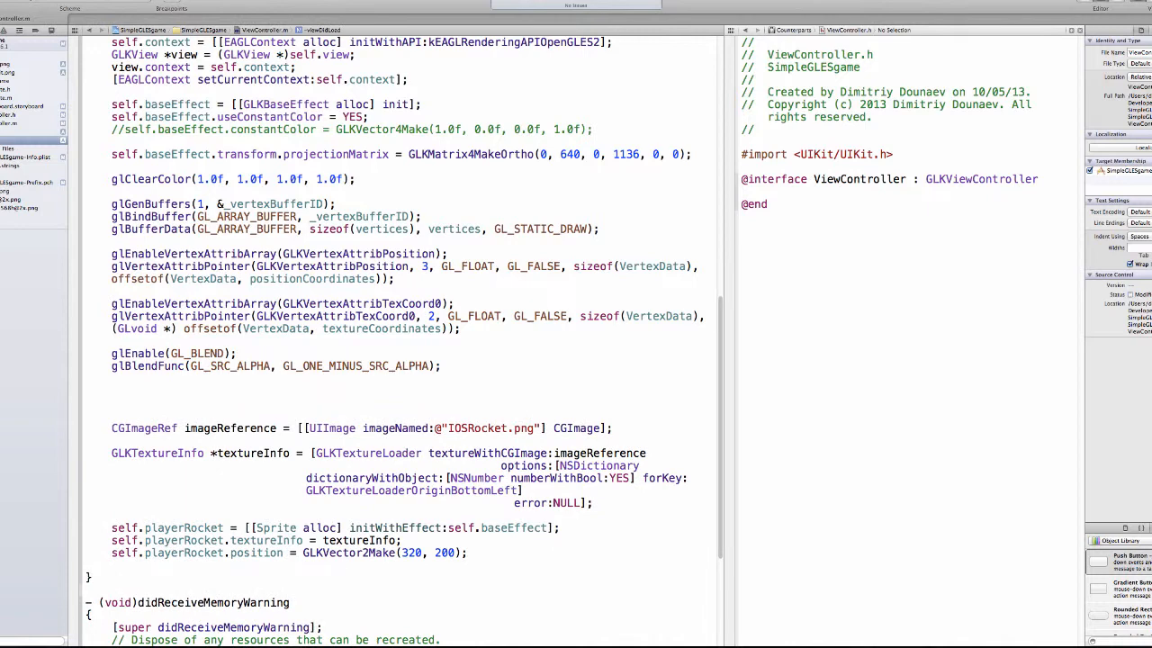
{"action": "type", "text": "UITap"}
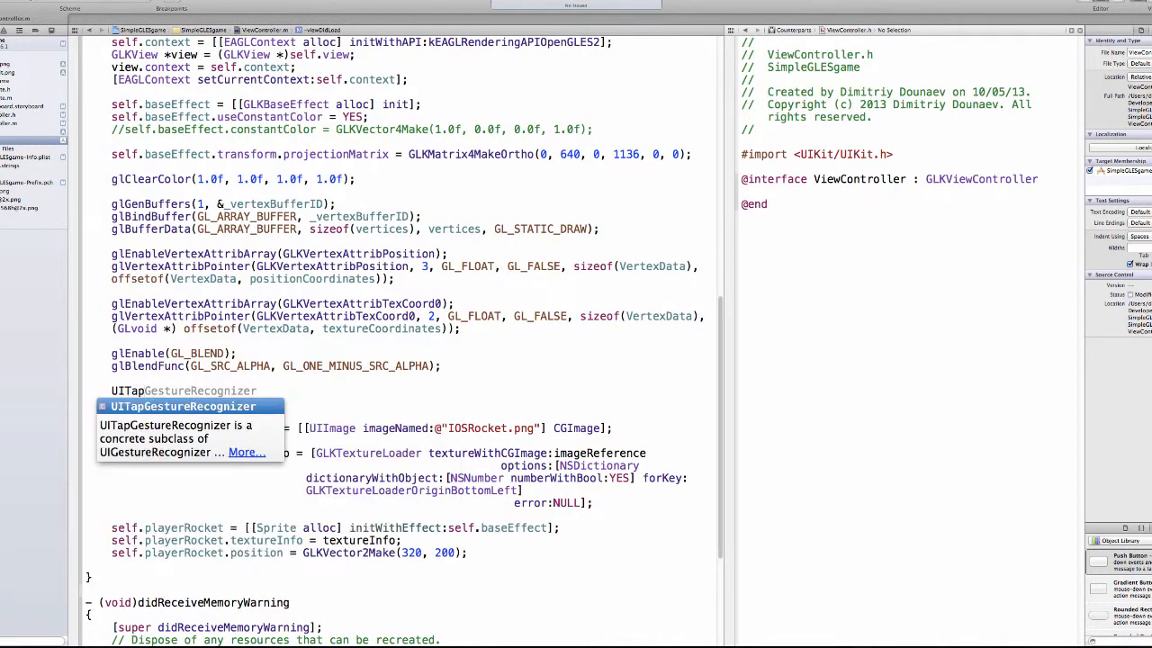
{"action": "key", "text": "Return"}
{"action": "type", "text": "al"}
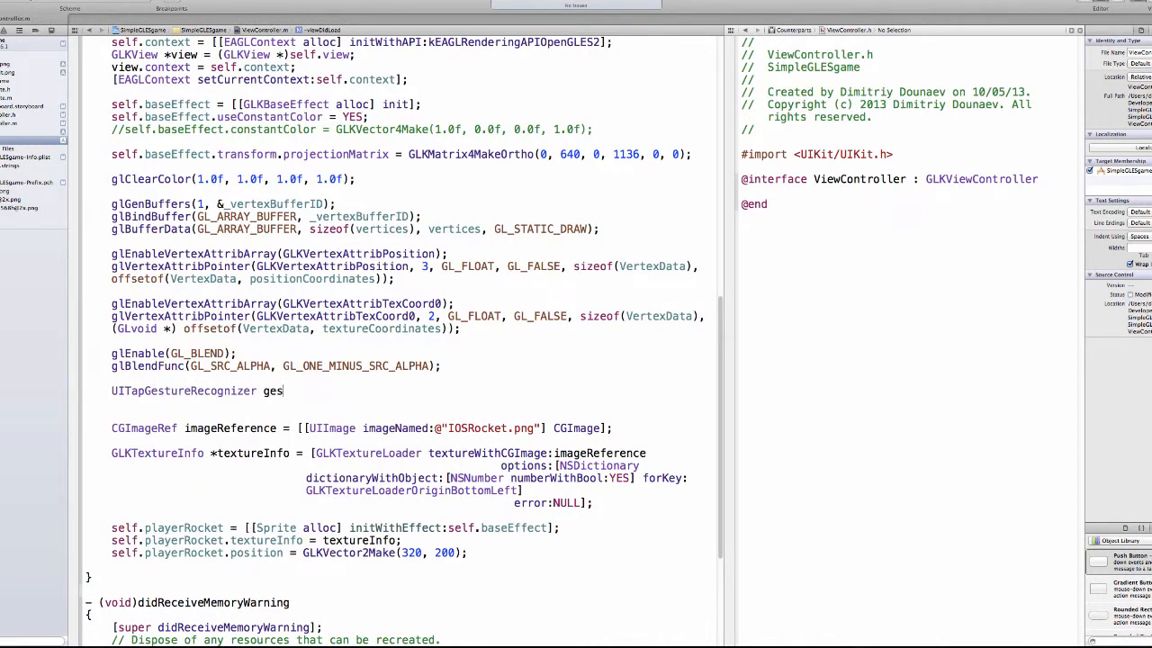
{"action": "type", "text": "*ge"}
{"action": "type", "text": "stureRe"}
{"action": "type", "text": "cognize"}
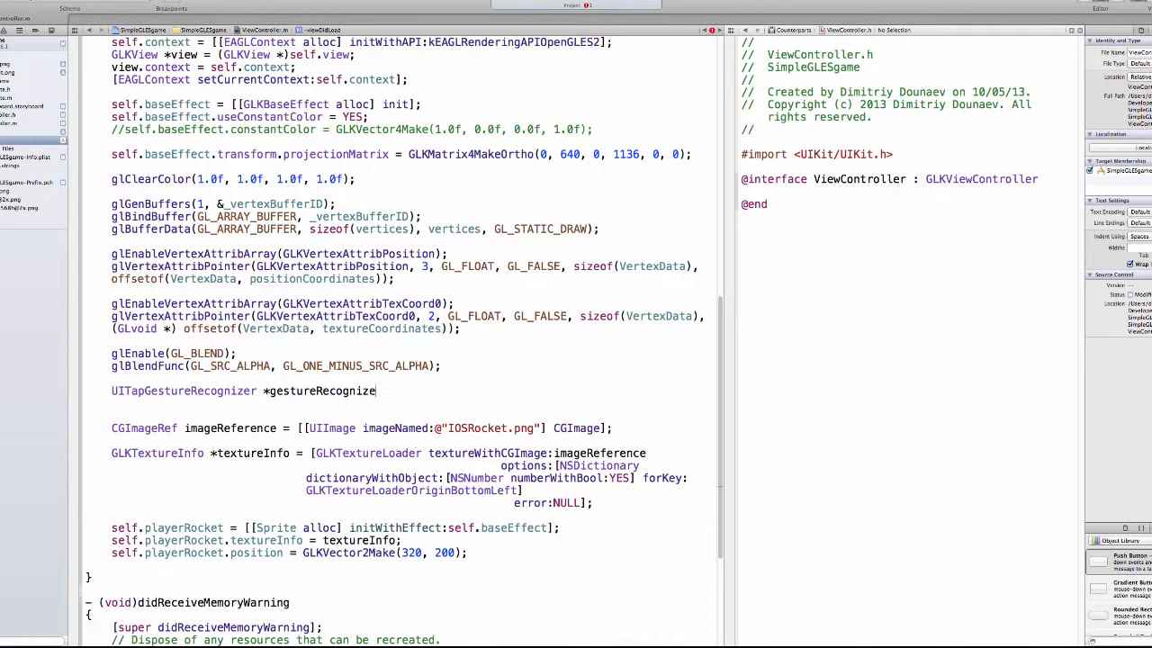
{"action": "type", "text": "r = ["}
{"action": "type", "text": "["}
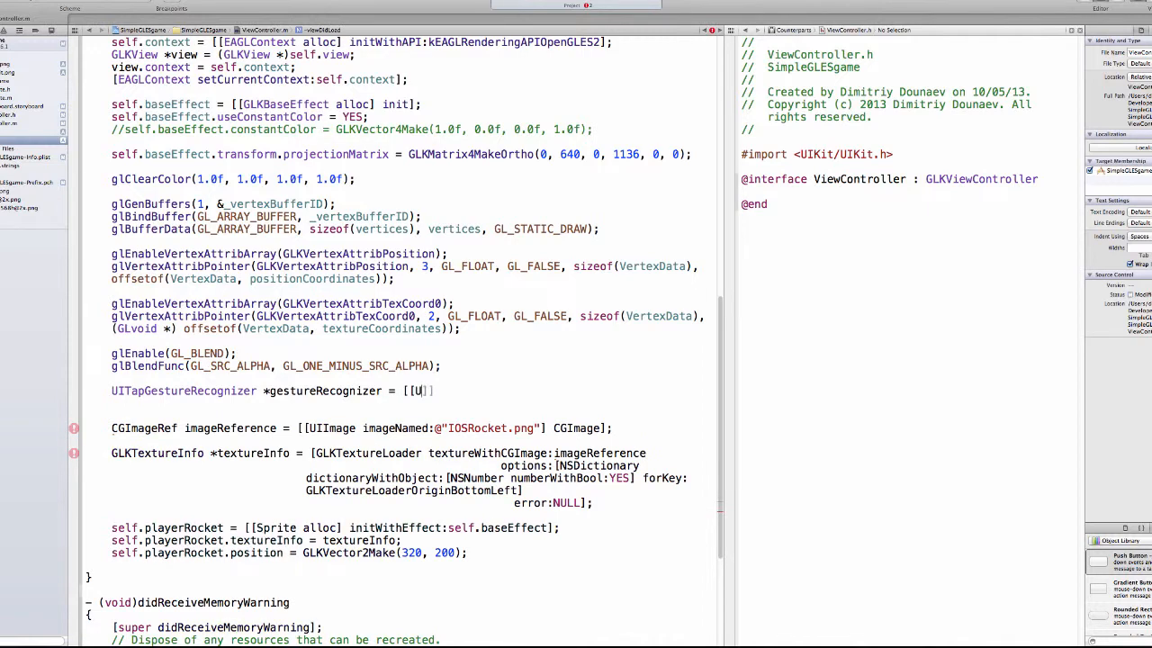
{"action": "type", "text": "UITap"}
{"action": "key", "text": "Return"}
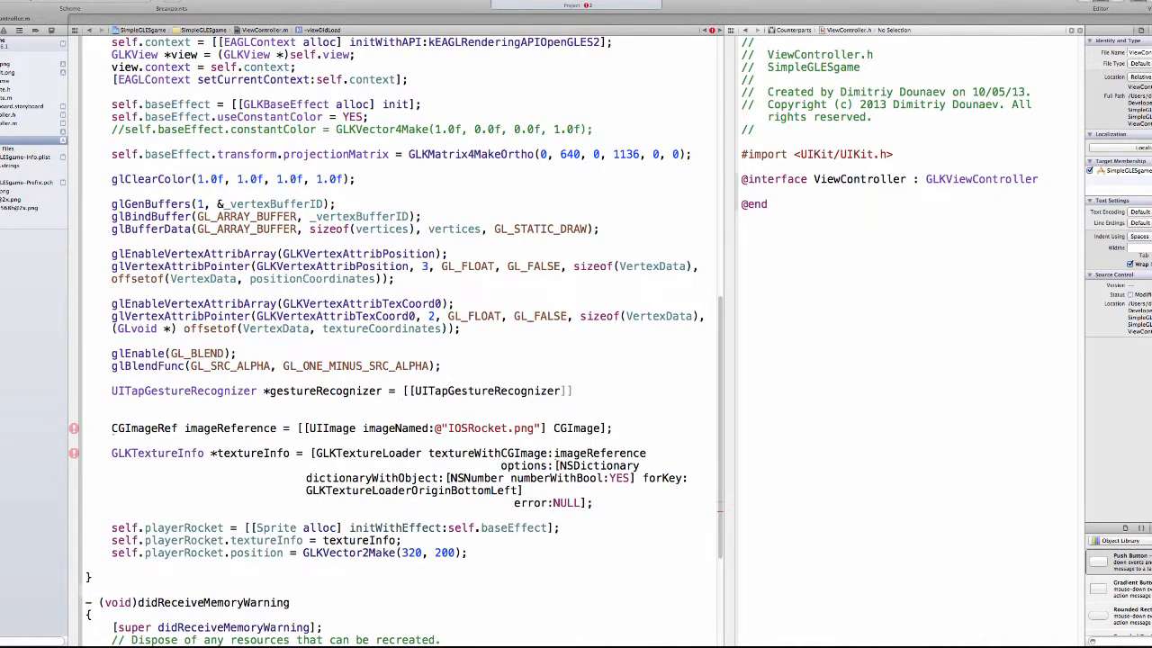
{"action": "type", "text": "alloc"}
{"action": "type", "text": "] ini"}
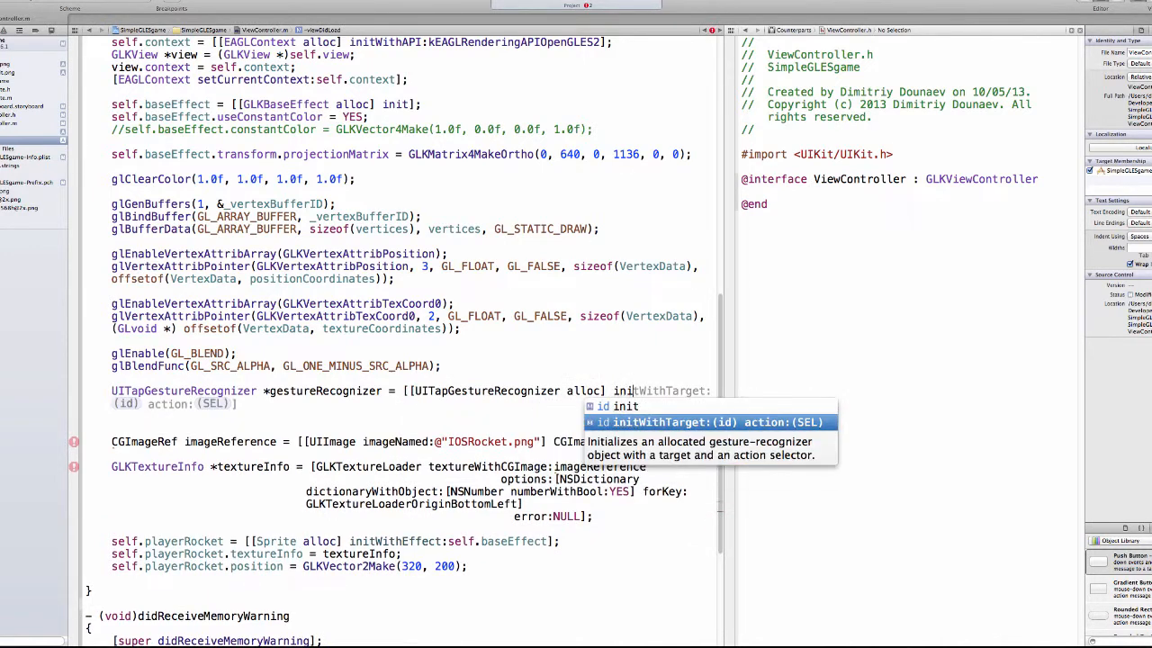
{"action": "type", "text": "tW"}
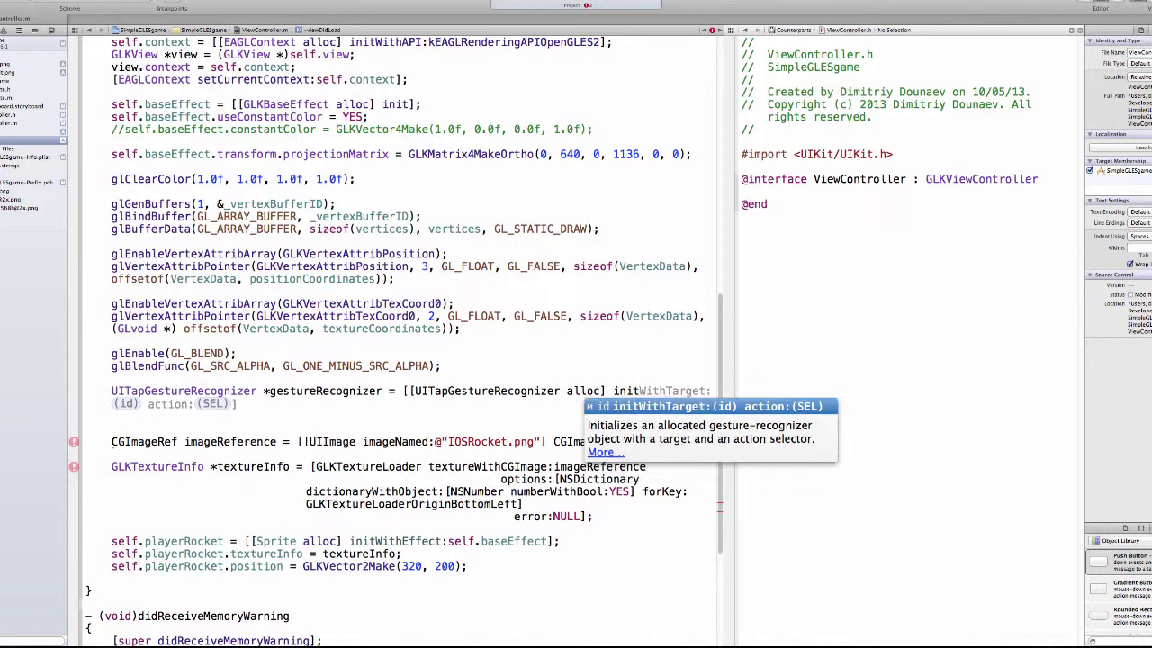
{"action": "key", "text": "Return"}
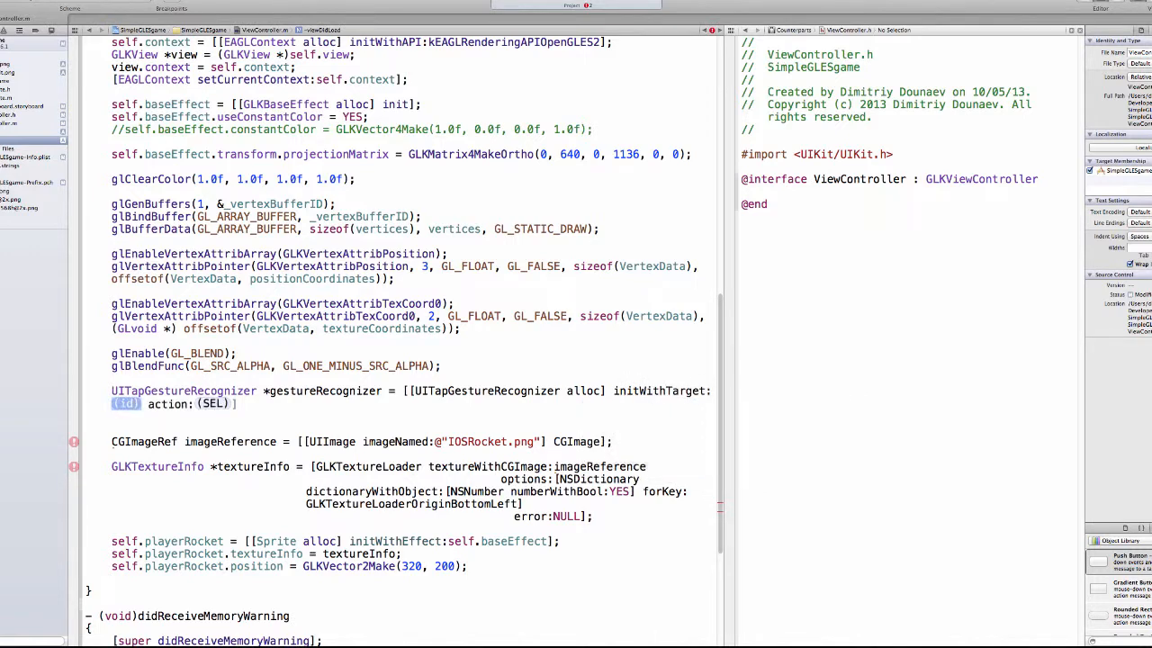
{"action": "type", "text": "self"}
{"action": "key", "text": "Tab"}
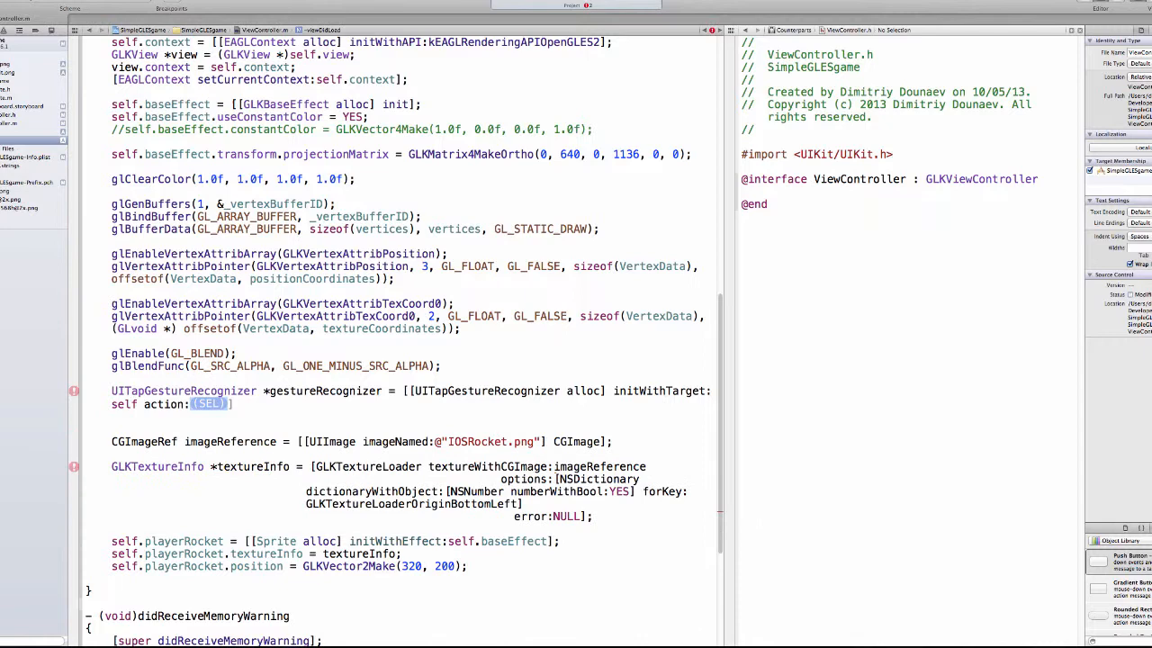
{"action": "type", "text": "@sel"}
{"action": "key", "text": "Return"}
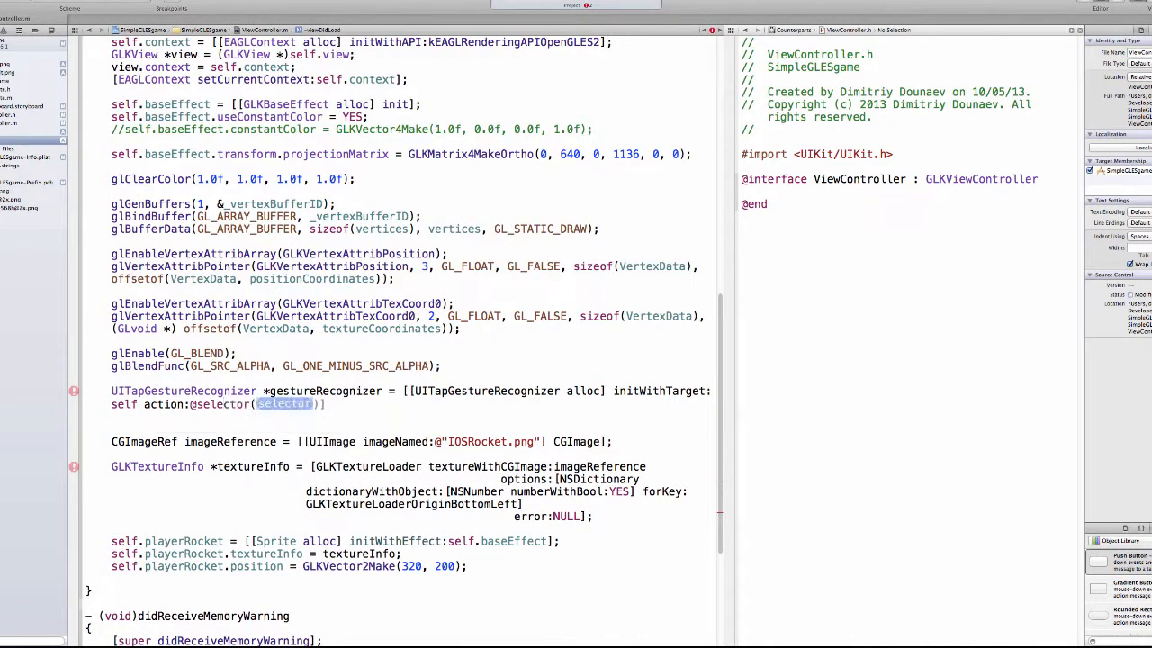
{"action": "key", "text": "BackSpace"}
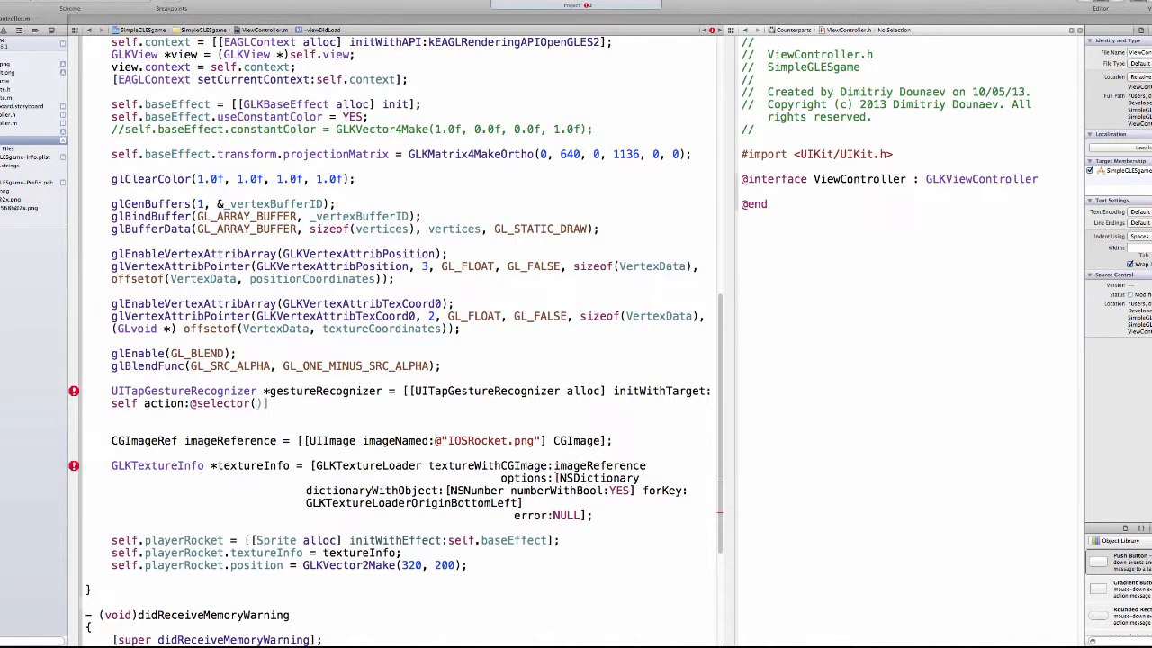
{"action": "type", "text": "change"}
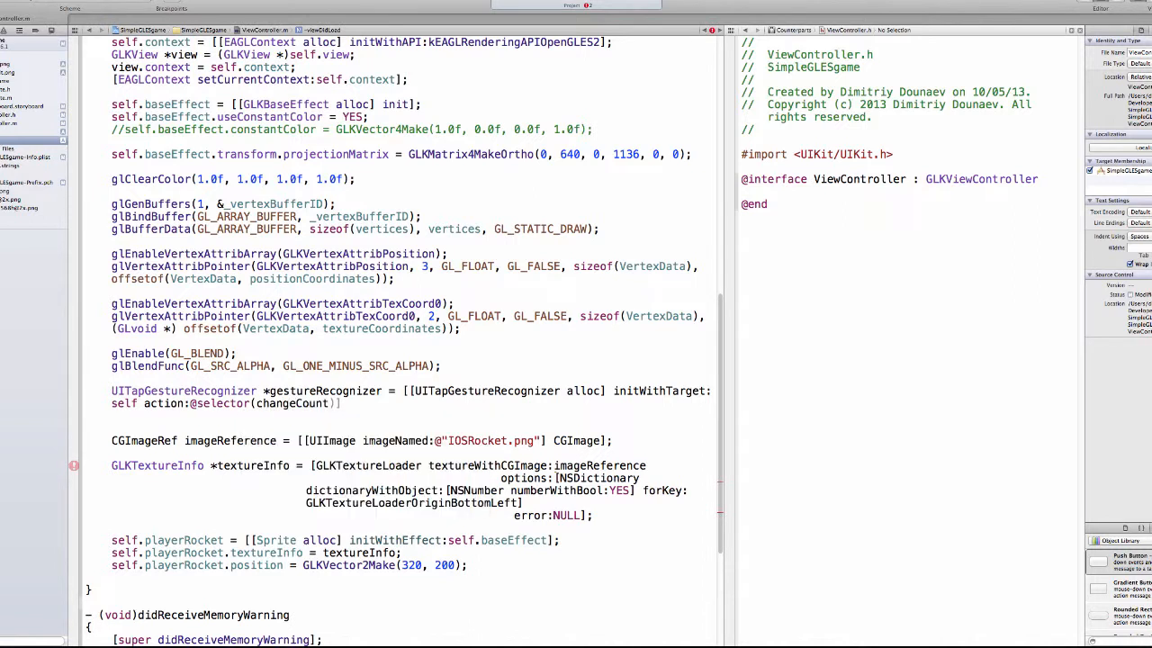
{"action": "type", "text": "Coun"}
{"action": "key", "text": "BackSpace"}
{"action": "key", "text": "BackSpace"}
{"action": "key", "text": "BackSpace"}
{"action": "key", "text": "BackSpace"}
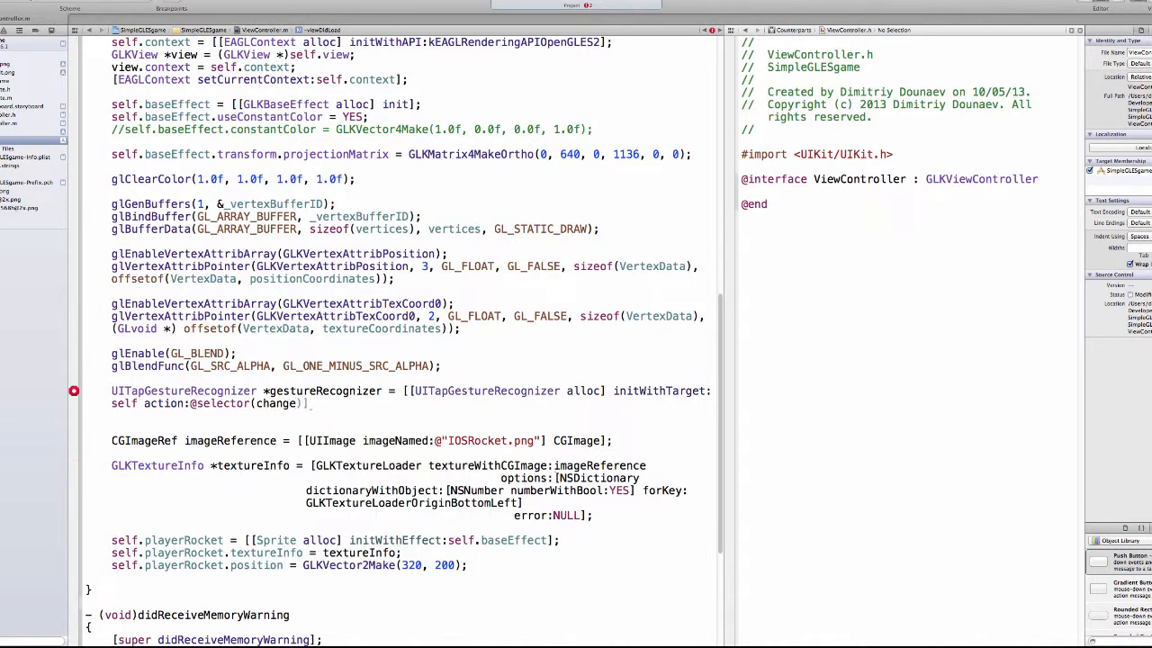
{"action": "type", "text": "L"}
{"action": "key", "text": "BackSpace"}
{"action": "key", "text": "BackSpace"}
{"action": "key", "text": "BackSpace"}
{"action": "key", "text": "BackSpace"}
{"action": "type", "text": "Rocke"}
{"action": "type", "text": "tLo"}
{"action": "type", "text": "cation:"}
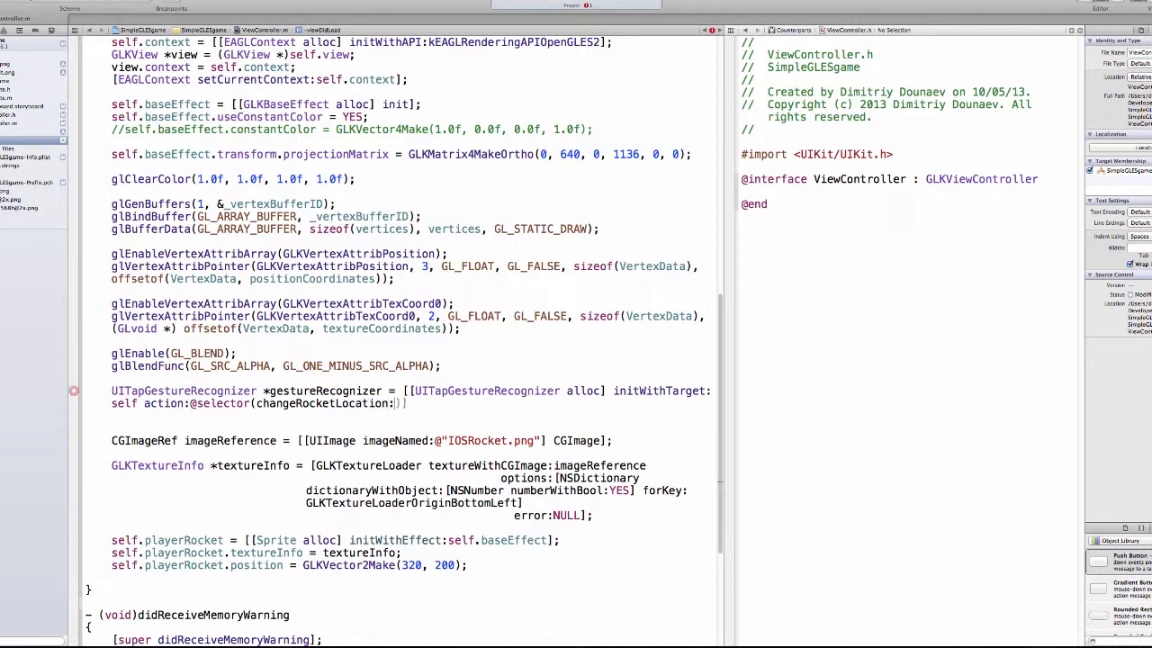
{"action": "type", "text": ")"}
{"action": "type", "text": "];"}
Add [self.view addGestureRecognizer:gestureRecognizer]; on the line after the recognizer's creation
{"action": "key", "text": "Return"}
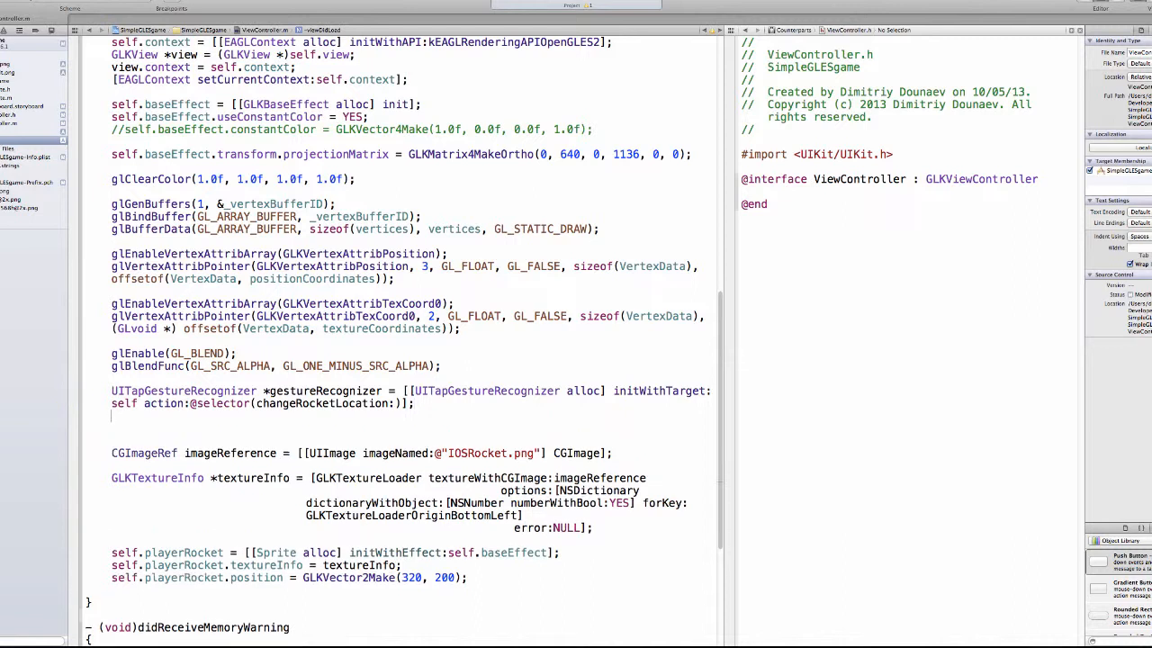
{"action": "type", "text": "["}
{"action": "type", "text": "self."}
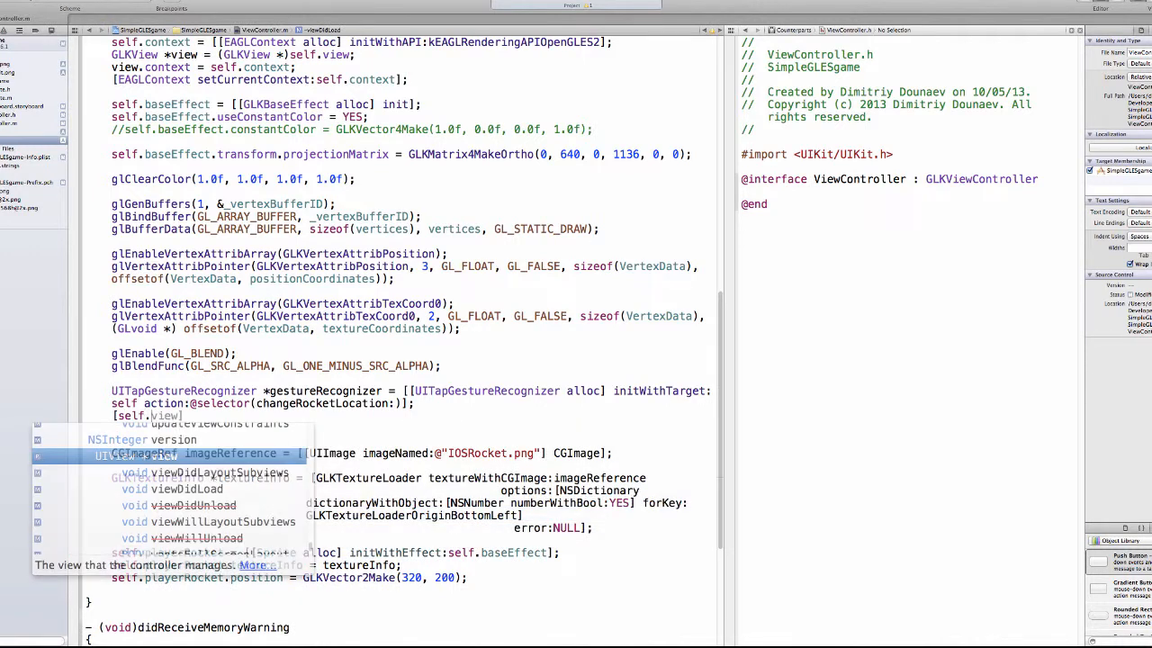
{"action": "type", "text": "view"}
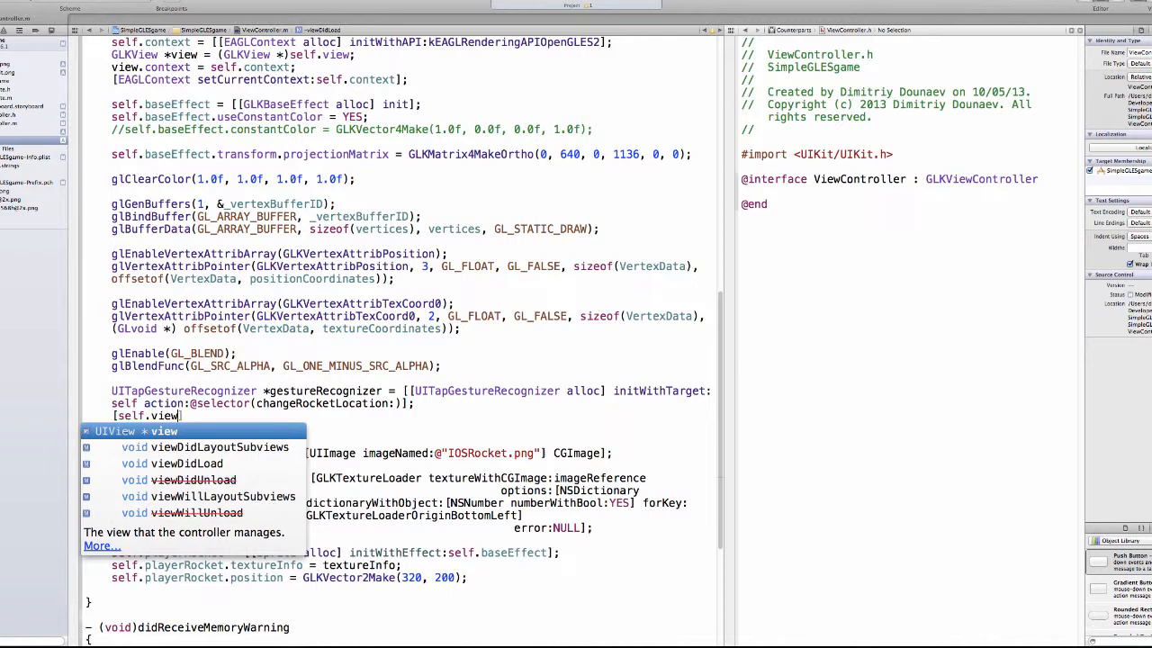
{"action": "type", "text": "add"}
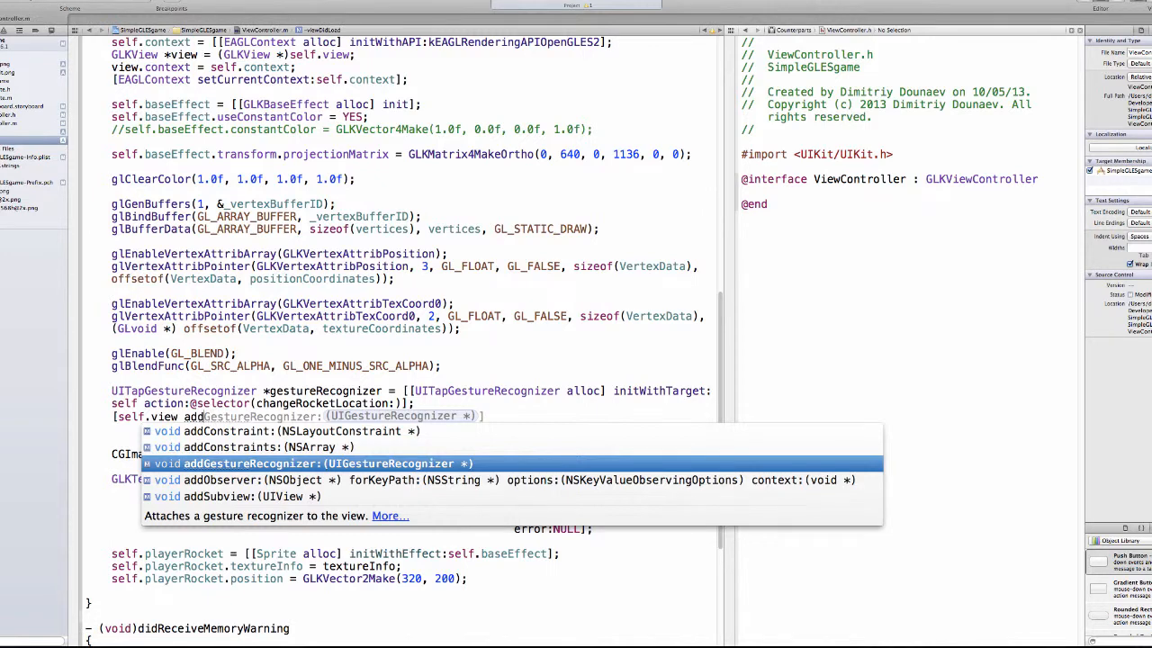
{"action": "type", "text": "Gesture"}
{"action": "key", "text": "Return"}
{"action": "type", "text": "g"}
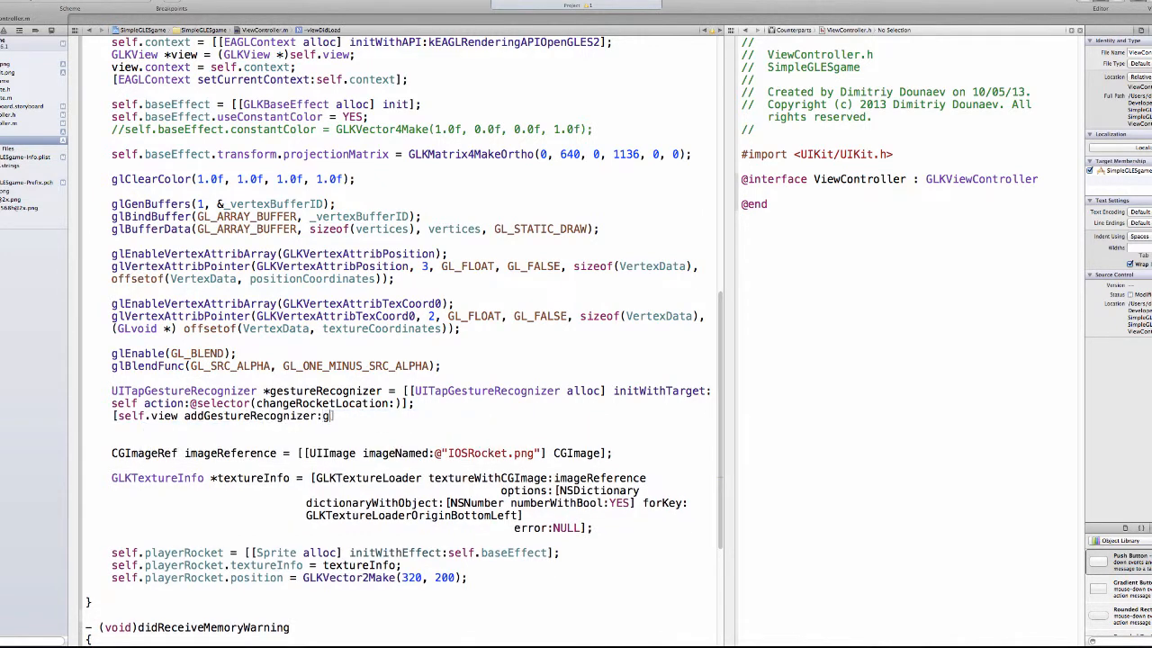
{"action": "type", "text": "es"}
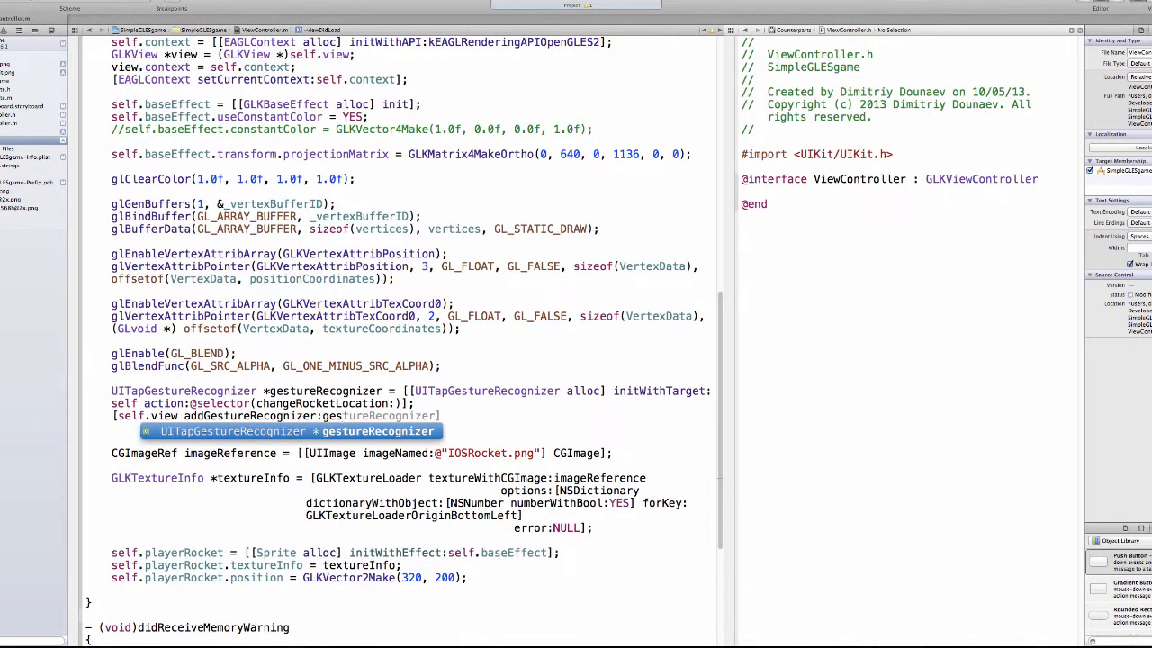
{"action": "key", "text": "Return"}
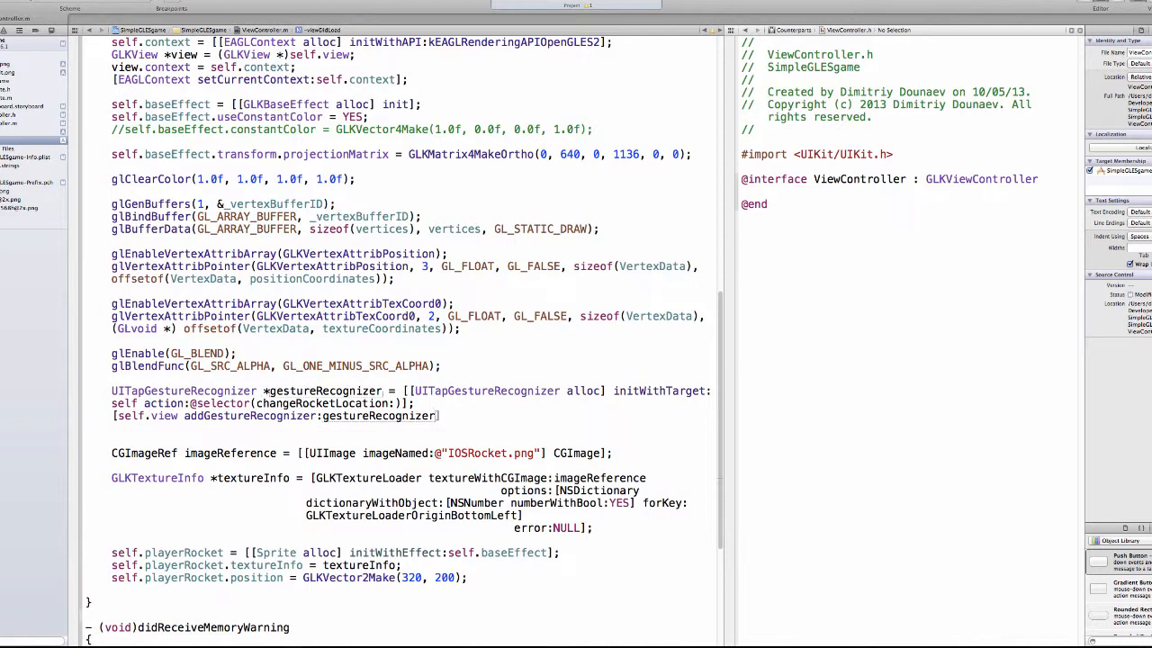
{"action": "type", "text": ";"}
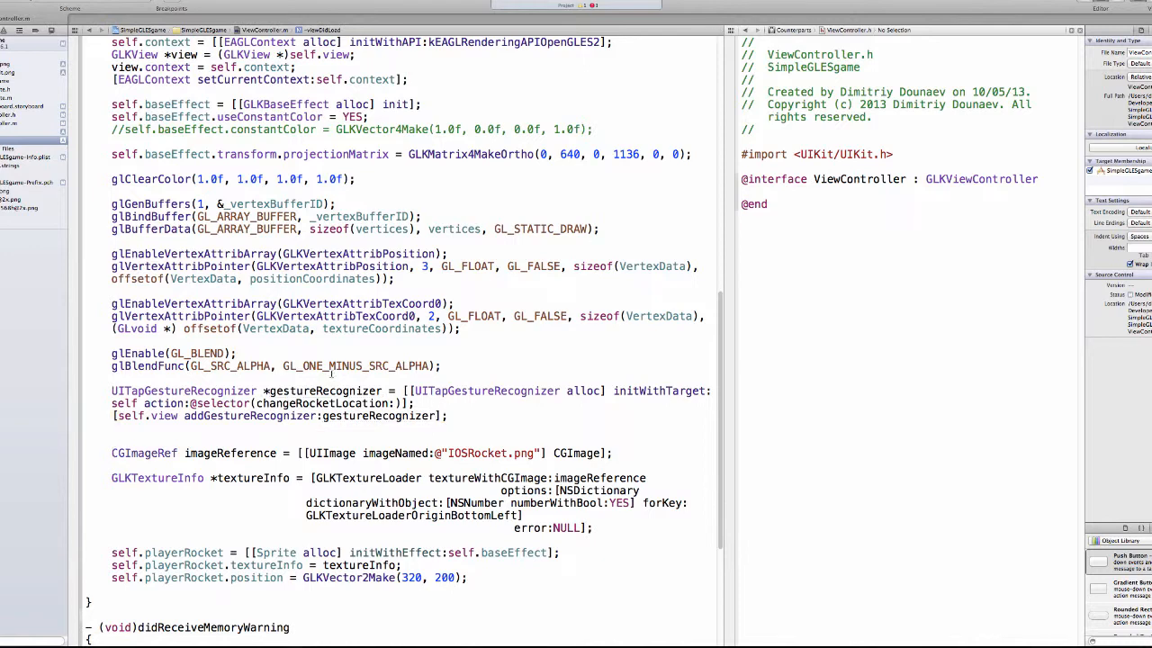
{"action": "scroll", "coordinate": [333, 376], "scroll_direction": "down", "scroll_amount": 1}
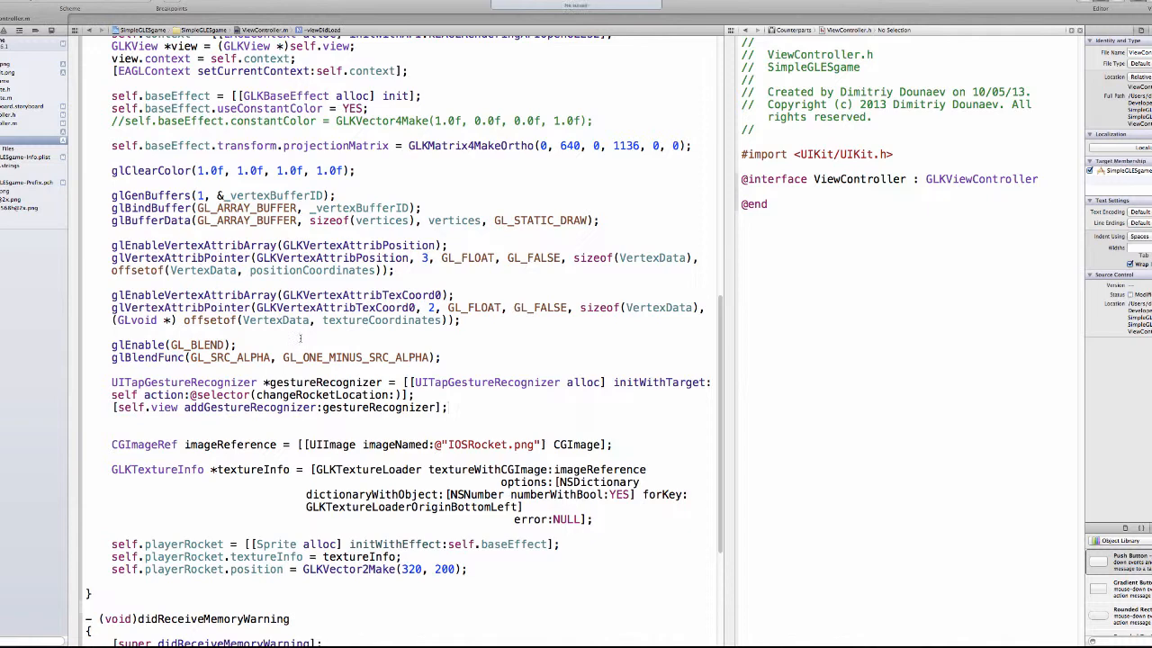
{"action": "scroll", "coordinate": [281, 408], "scroll_direction": "down", "scroll_amount": 1}
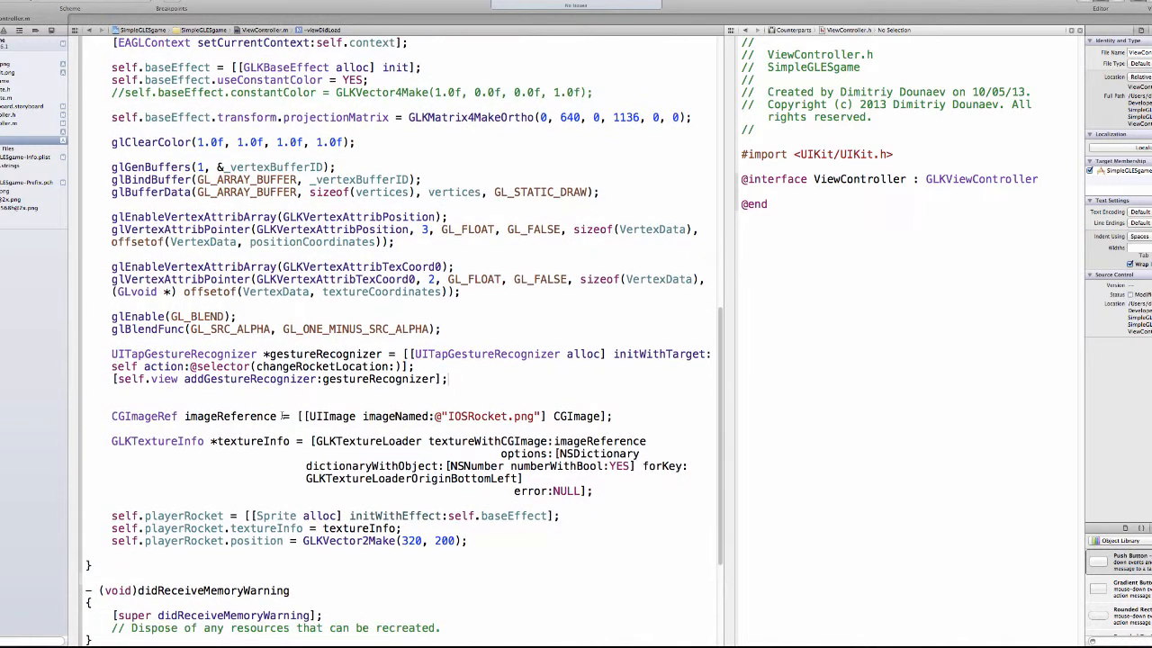
{"action": "scroll", "coordinate": [279, 414], "scroll_direction": "down", "scroll_amount": 5}
{"action": "scroll", "coordinate": [270, 423], "scroll_direction": "down", "scroll_amount": 4}
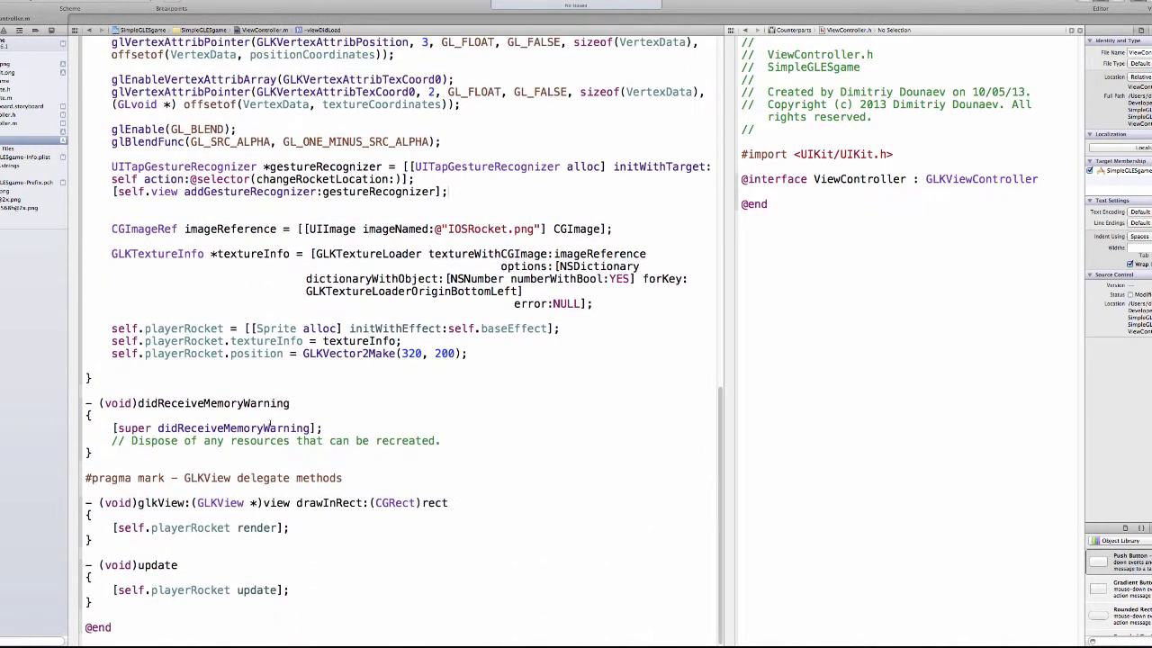
Write the changeRocketLocation:(UITapGestureRecognizer *)gestureRecognizer method signature below didReceiveMemoryWarning
{"action": "left_click", "coordinate": [93, 455]}
{"action": "key", "text": "Return"}
{"action": "key", "text": "Return"}
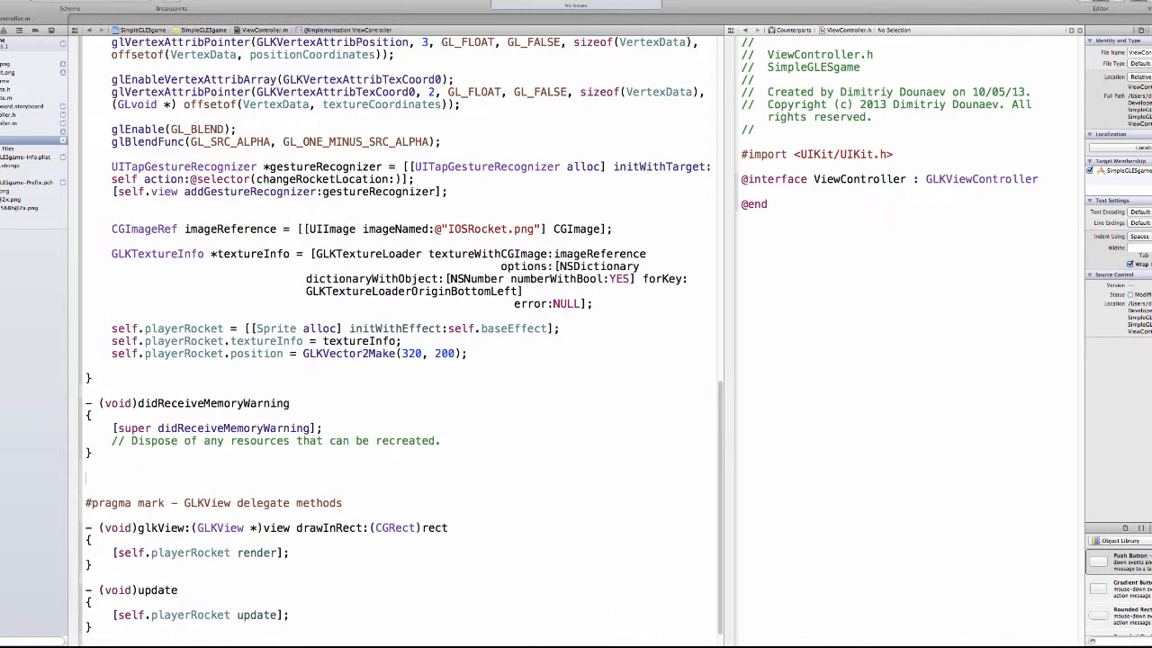
{"action": "type", "text": "(void"}
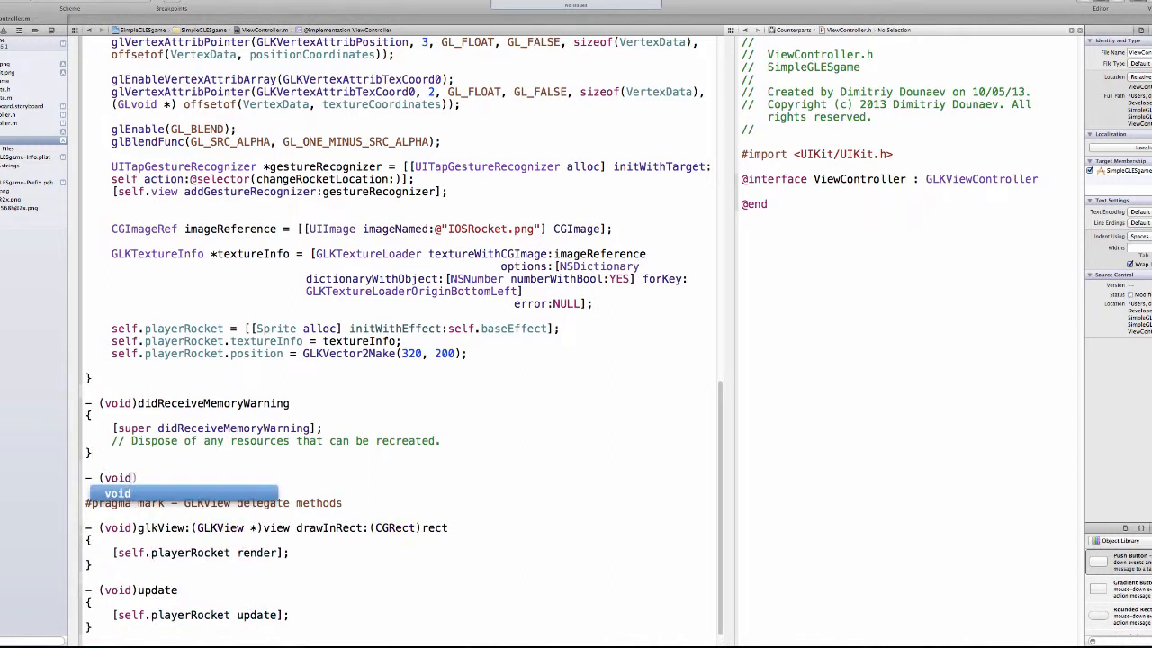
{"action": "type", "text": ")cha"}
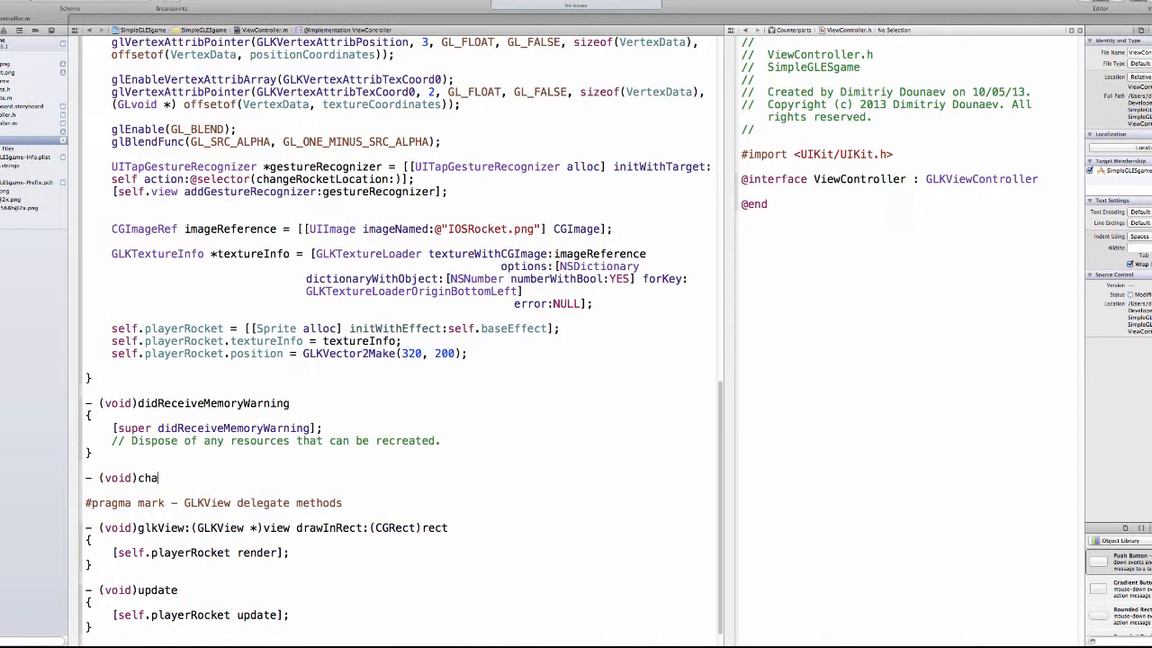
{"action": "type", "text": "ngeRocke"}
{"action": "type", "text": "tLocation"}
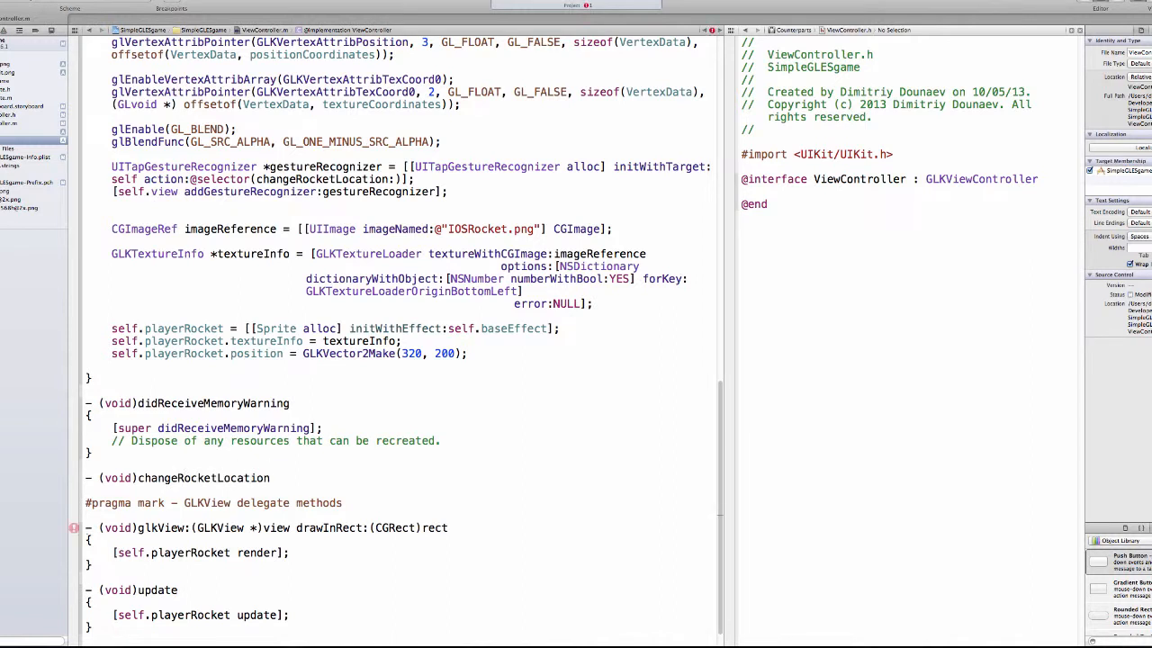
{"action": "type", "text": ":("}
{"action": "type", "text": "UITap"}
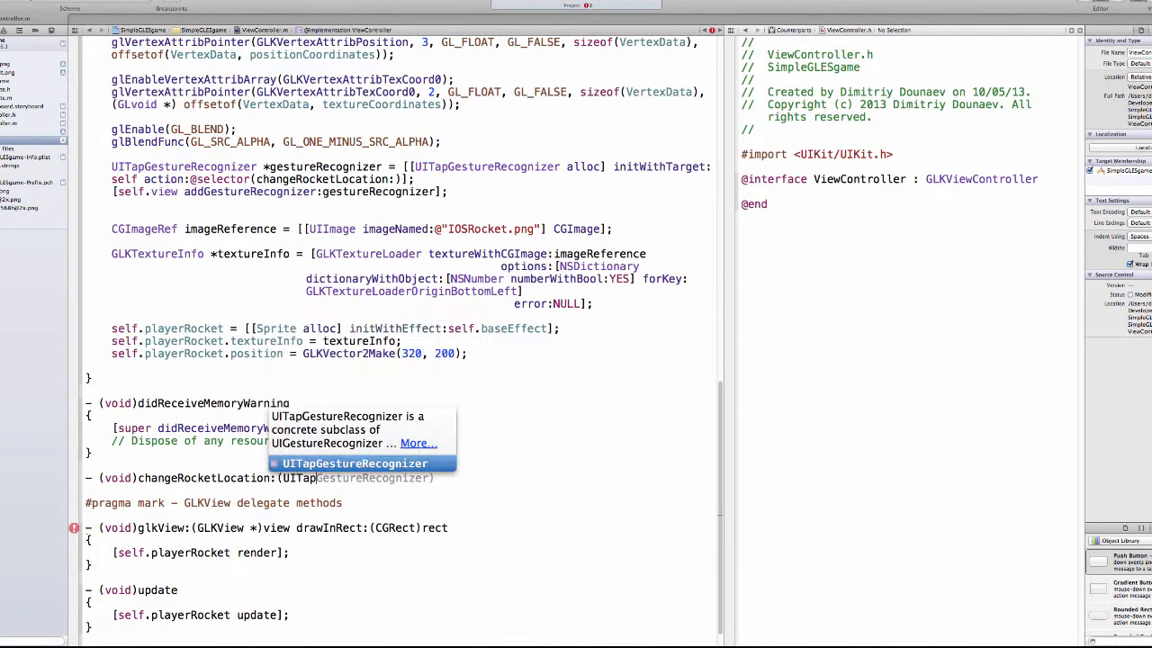
{"action": "key", "text": "Return"}
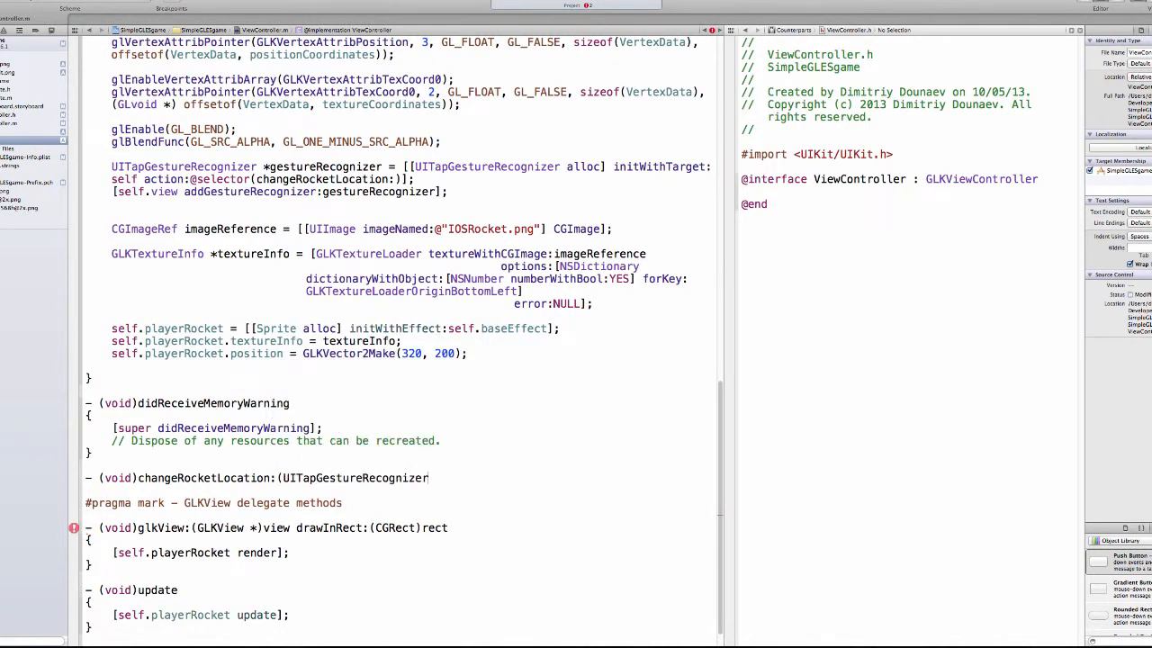
{"action": "type", "text": "*)"}
{"action": "type", "text": "g"}
{"action": "type", "text": "esture"}
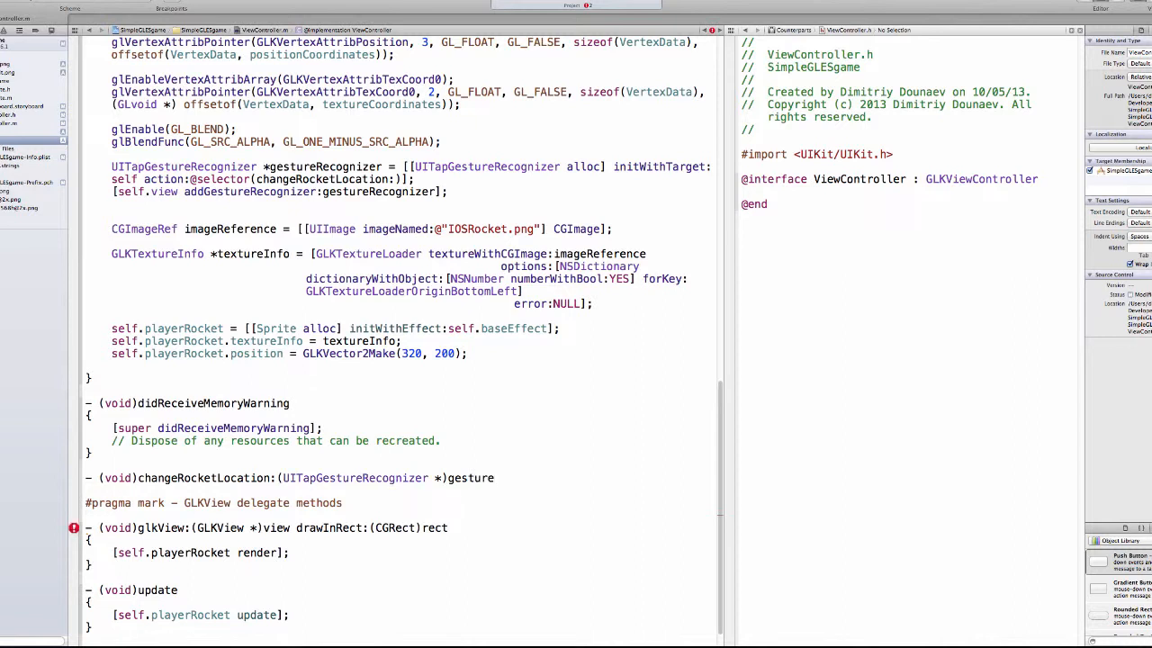
{"action": "type", "text": "Rec"}
{"action": "type", "text": "ognizer"}
Fill changeRocketLocation's body with NSLog(@"test"); and build-and-run with Cmd+R
{"action": "key", "text": "Return"}
{"action": "type", "text": "{"}
{"action": "key", "text": "Return"}
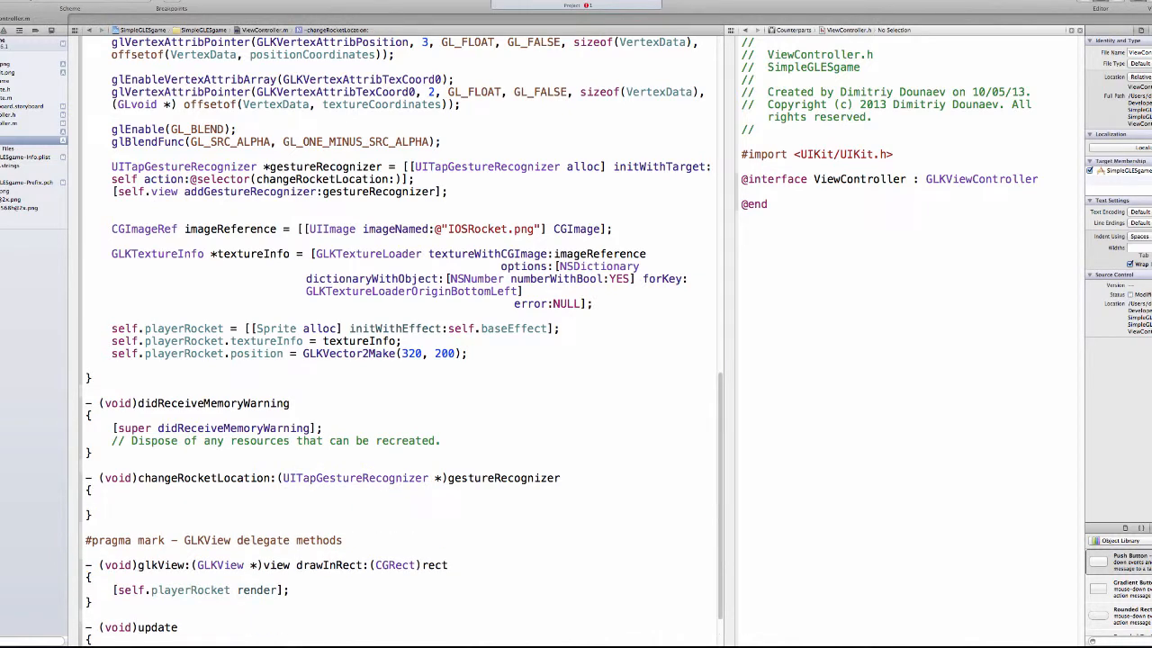
{"action": "type", "text": "NS"}
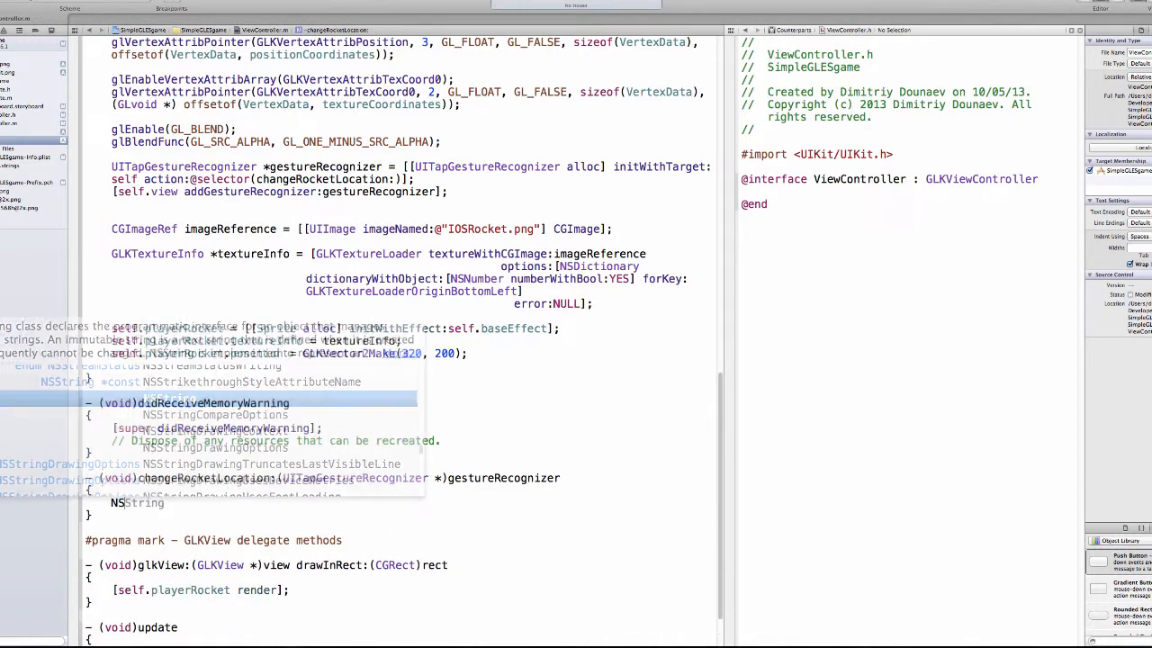
{"action": "type", "text": "Lo"}
{"action": "key", "text": "Return"}
{"action": "type", "text": "@"}
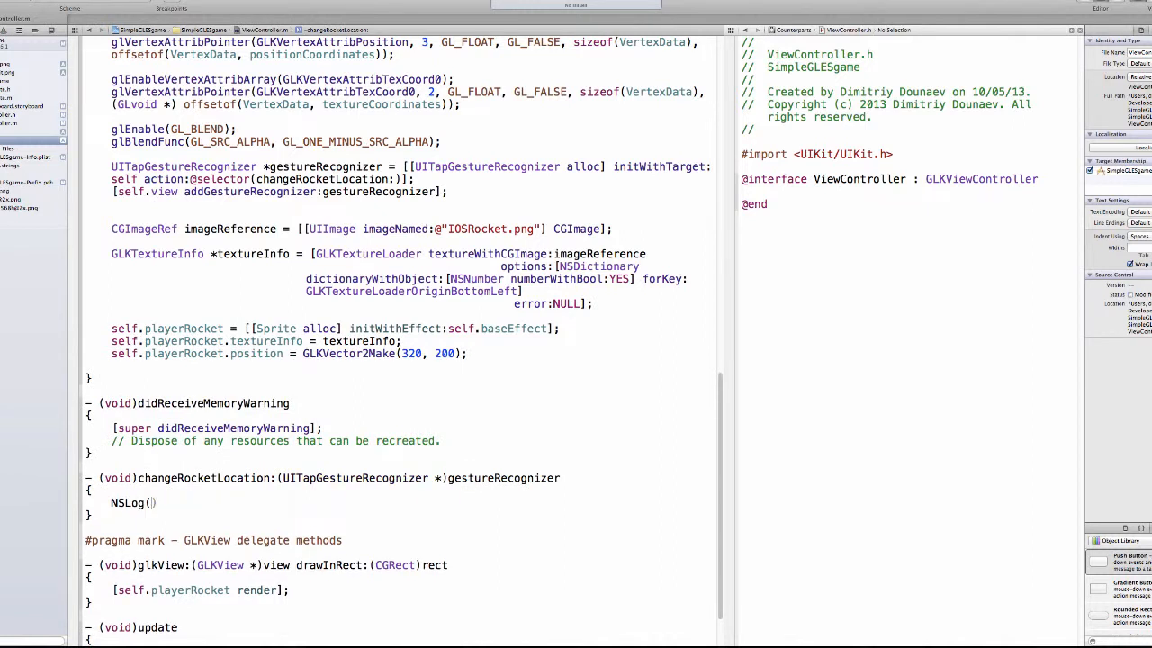
{"action": "type", "text": "\""}
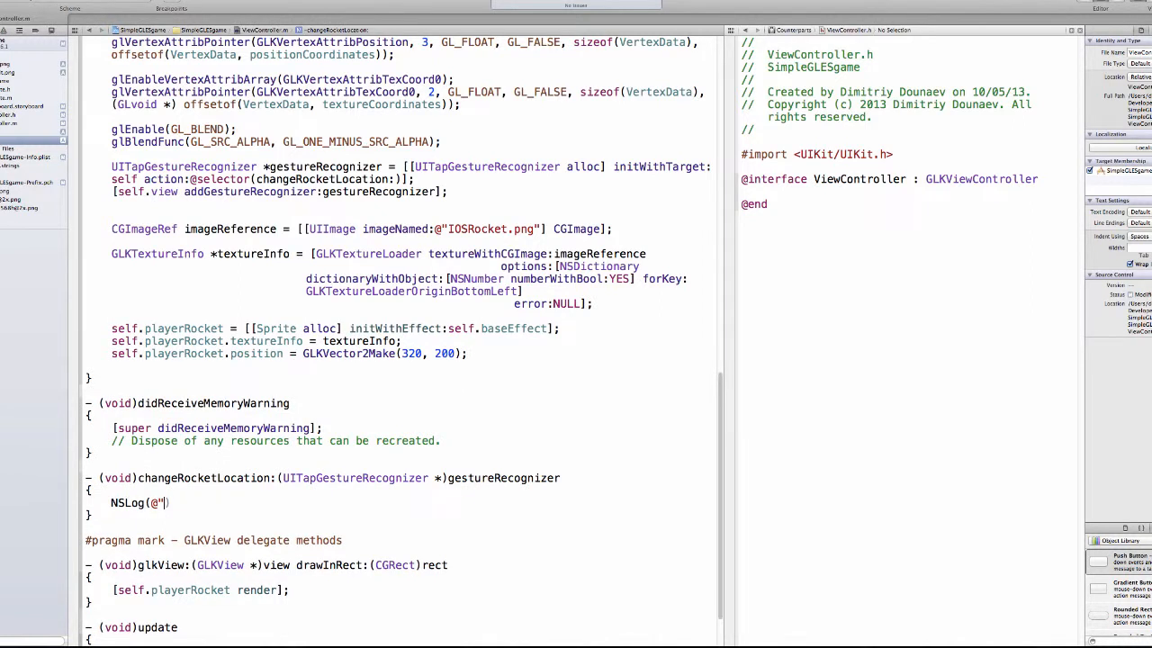
{"action": "type", "text": "te"}
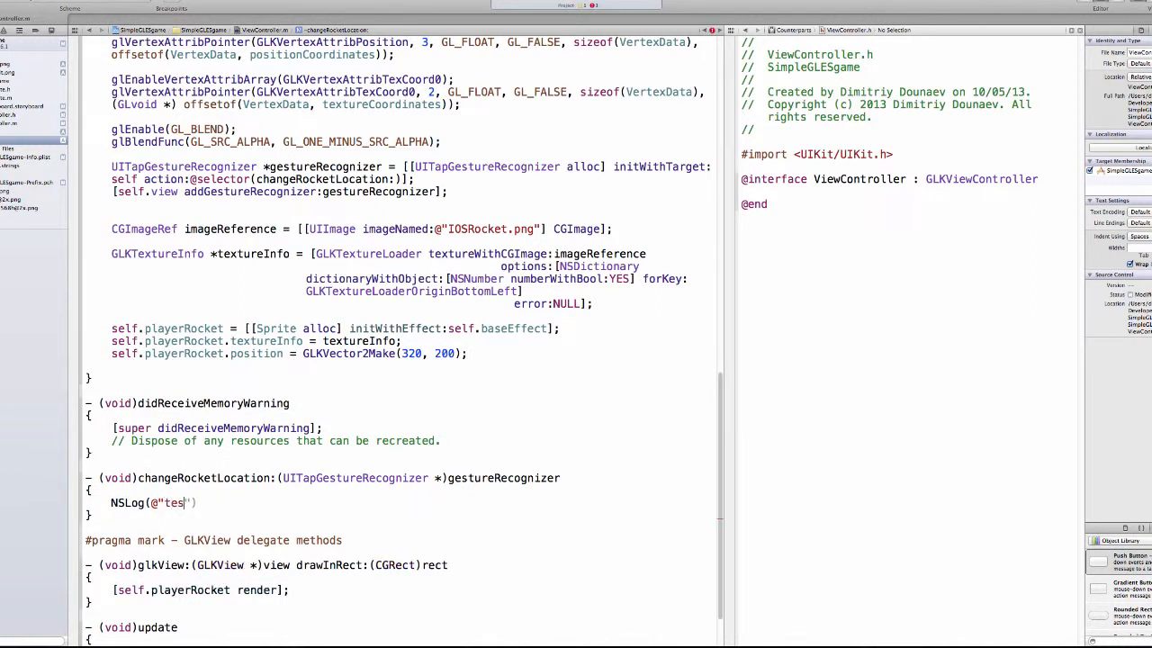
{"action": "type", "text": "st\");"}
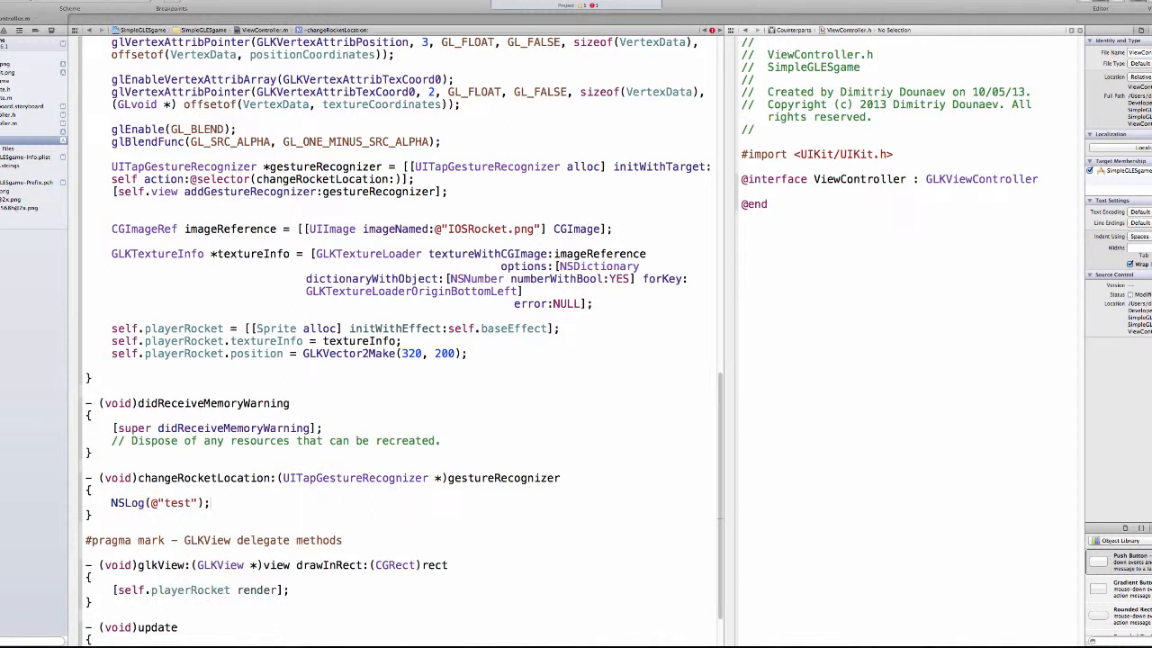
{"action": "key", "text": "super+r"}
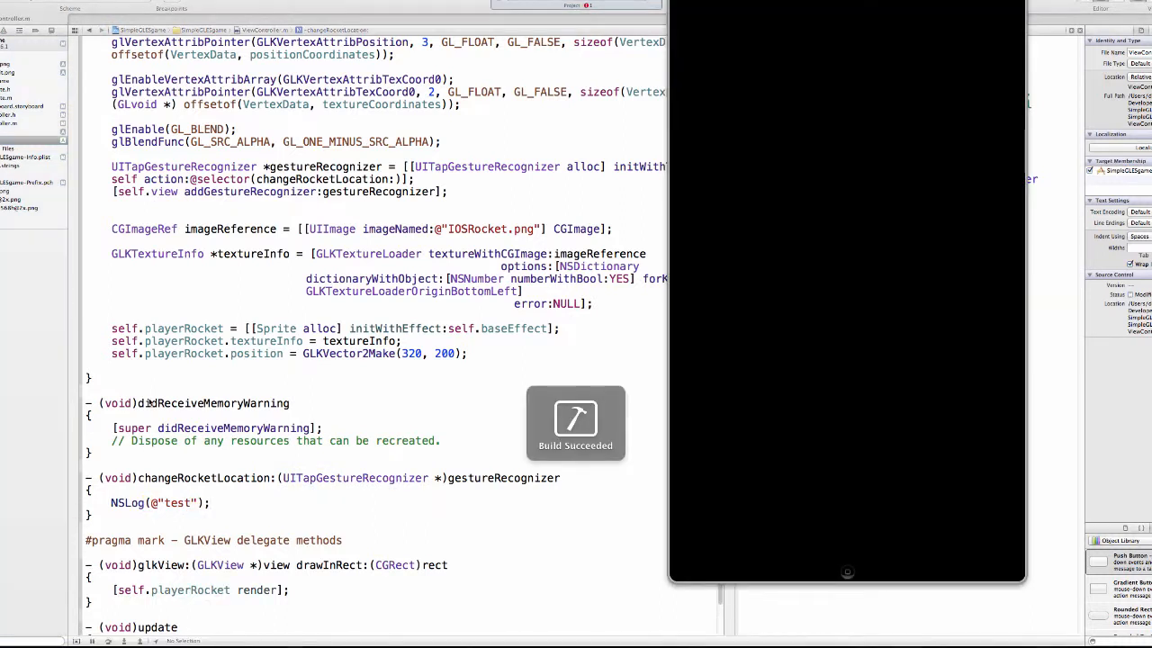
Tap the simulator's game view seven times, each tap printing "test" in Xcode's console
{"action": "left_click", "coordinate": [770, 133]}
{"action": "left_click", "coordinate": [832, 144]}
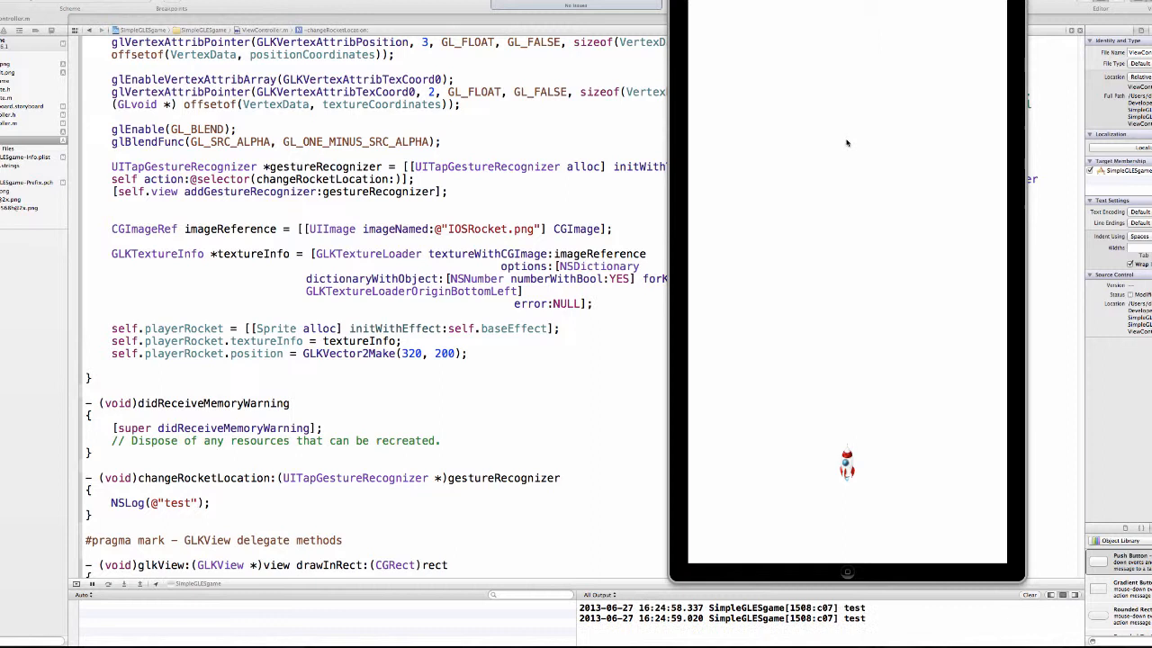
{"action": "left_click", "coordinate": [760, 176]}
{"action": "left_click", "coordinate": [838, 191]}
{"action": "left_click", "coordinate": [713, 383]}
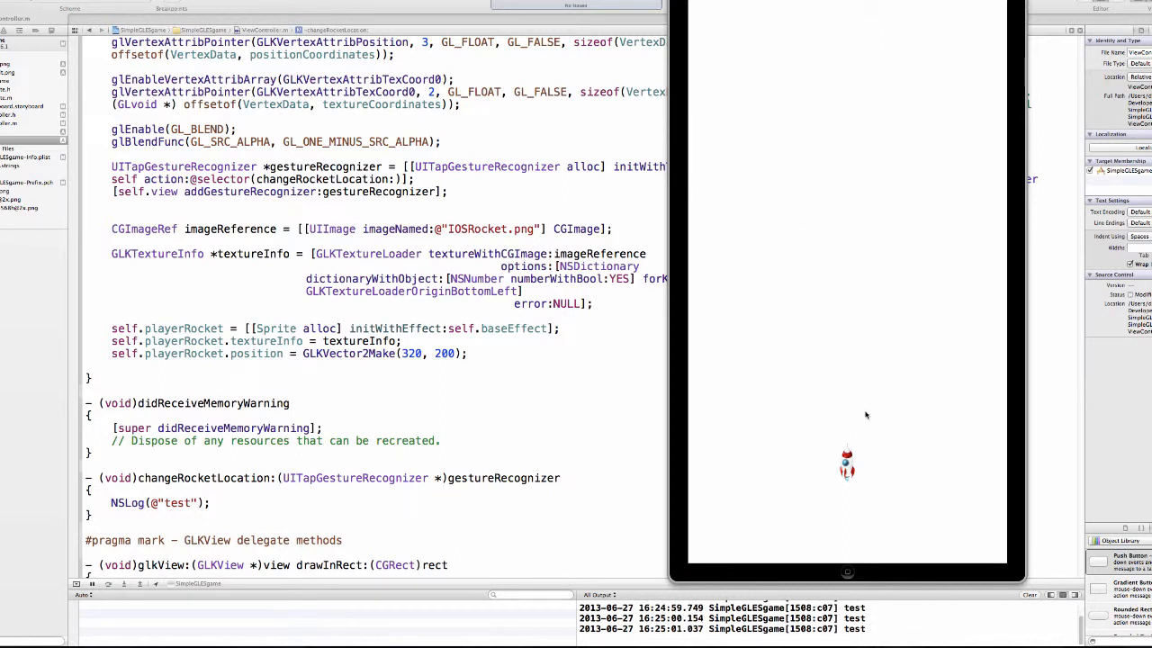
{"action": "left_click", "coordinate": [882, 394]}
{"action": "left_click", "coordinate": [846, 414]}
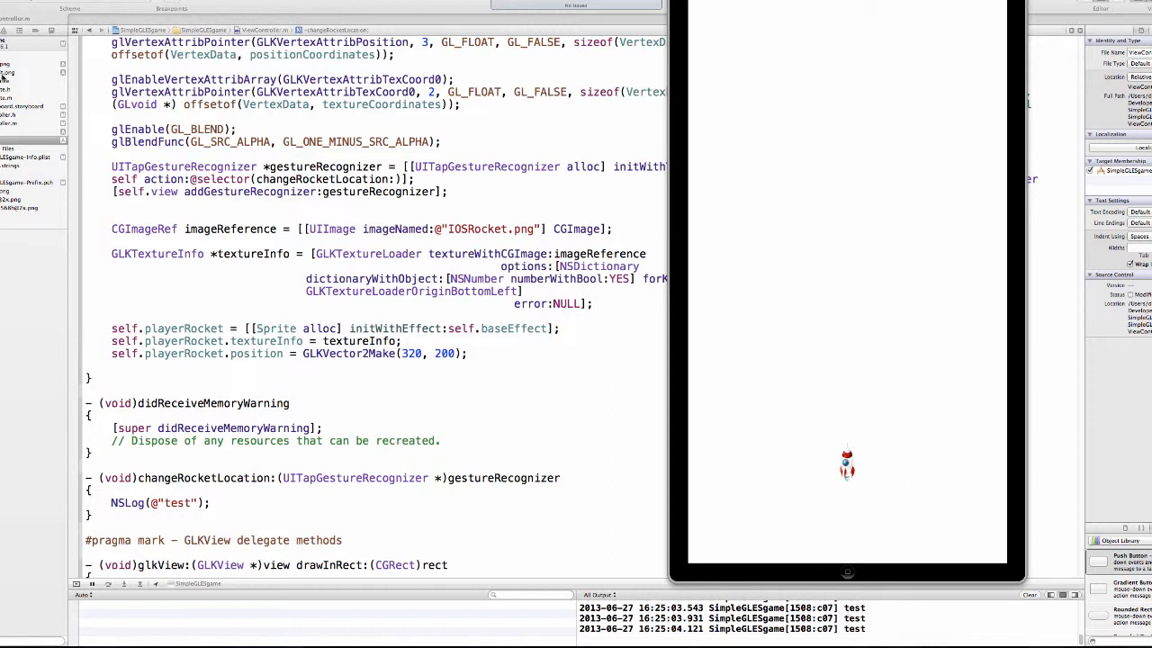
Delete the NSLog(@"test") line, leaving changeRocketLocation: with an empty body
{"action": "left_click", "coordinate": [343, 392]}
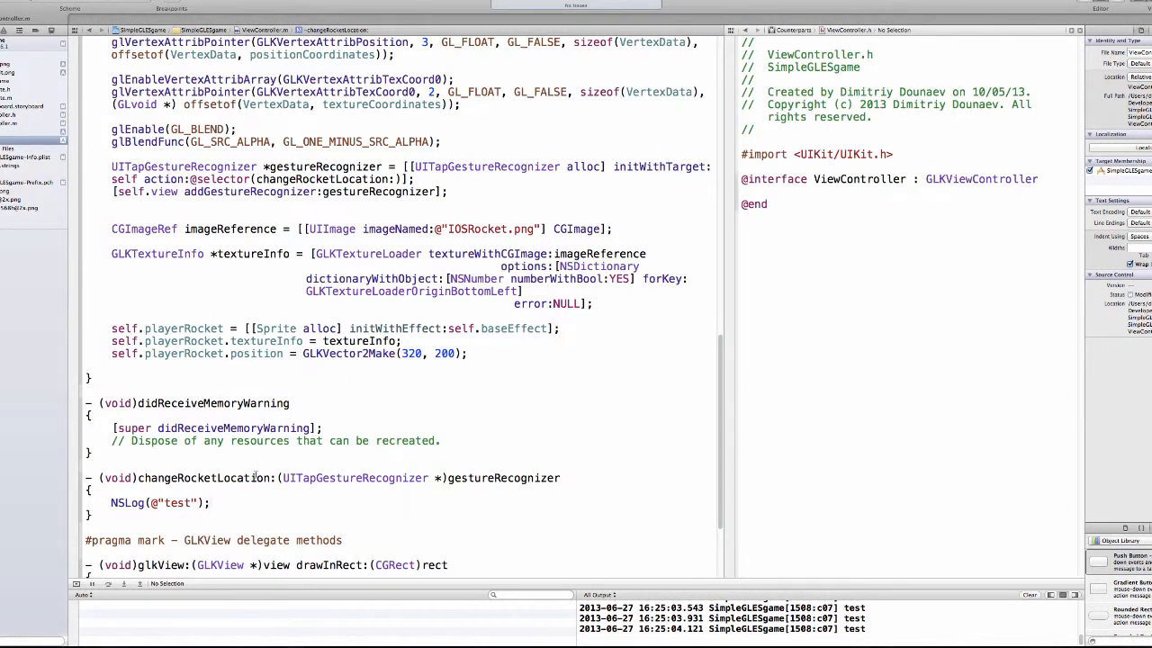
{"action": "left_click", "coordinate": [210, 504]}
{"action": "key", "text": "BackSpace"}
{"action": "key", "text": "BackSpace"}
{"action": "key", "text": "BackSpace"}
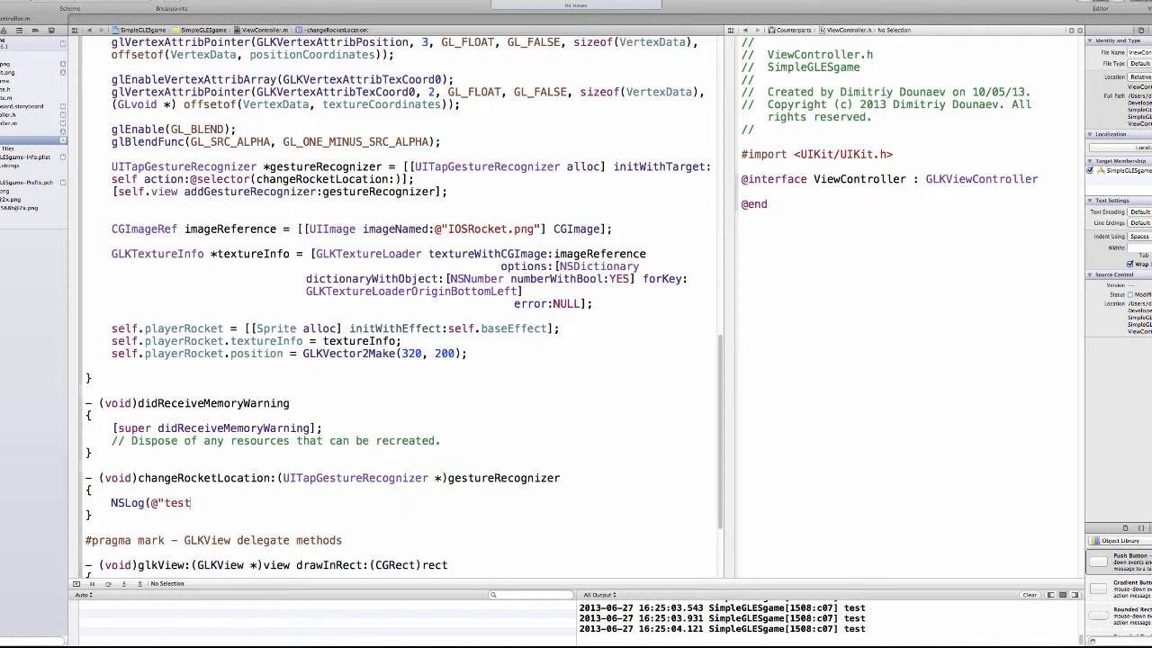
{"action": "key", "text": "BackSpace"}
{"action": "key", "text": "BackSpace"}
{"action": "key", "text": "BackSpace"}
{"action": "key", "text": "BackSpace"}
{"action": "key", "text": "BackSpace"}
{"action": "key", "text": "BackSpace"}
{"action": "key", "text": "BackSpace"}
{"action": "key", "text": "BackSpace"}
{"action": "key", "text": "BackSpace"}
{"action": "key", "text": "BackSpace"}
{"action": "key", "text": "BackSpace"}
{"action": "key", "text": "BackSpace"}
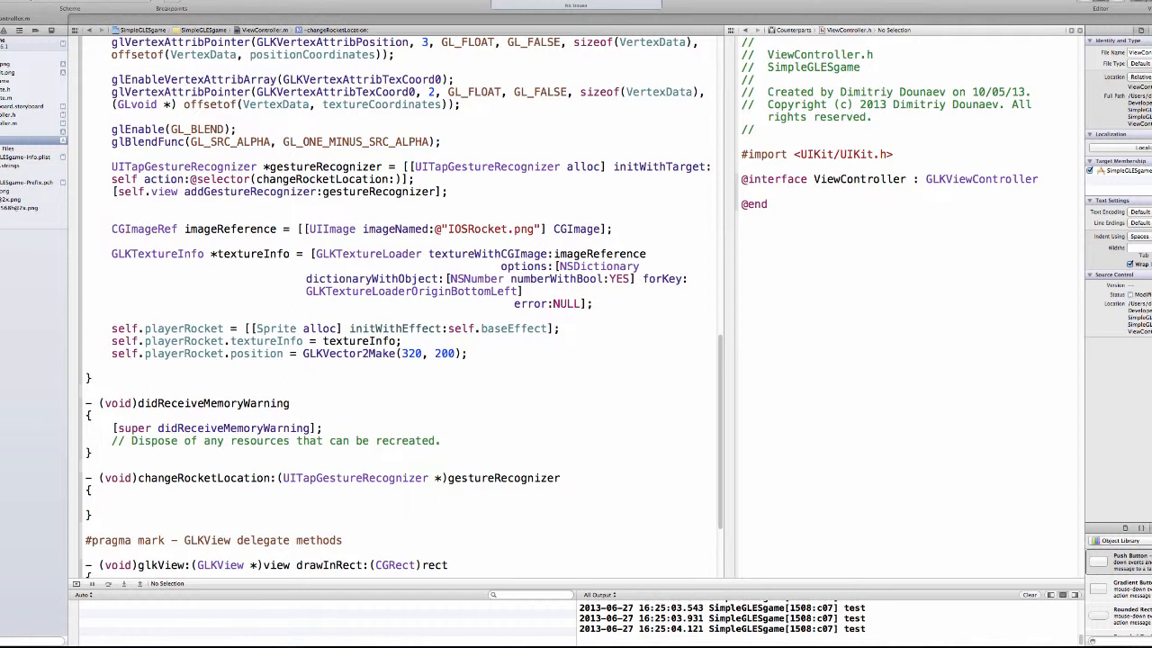
{"action": "type", "text": "int"}
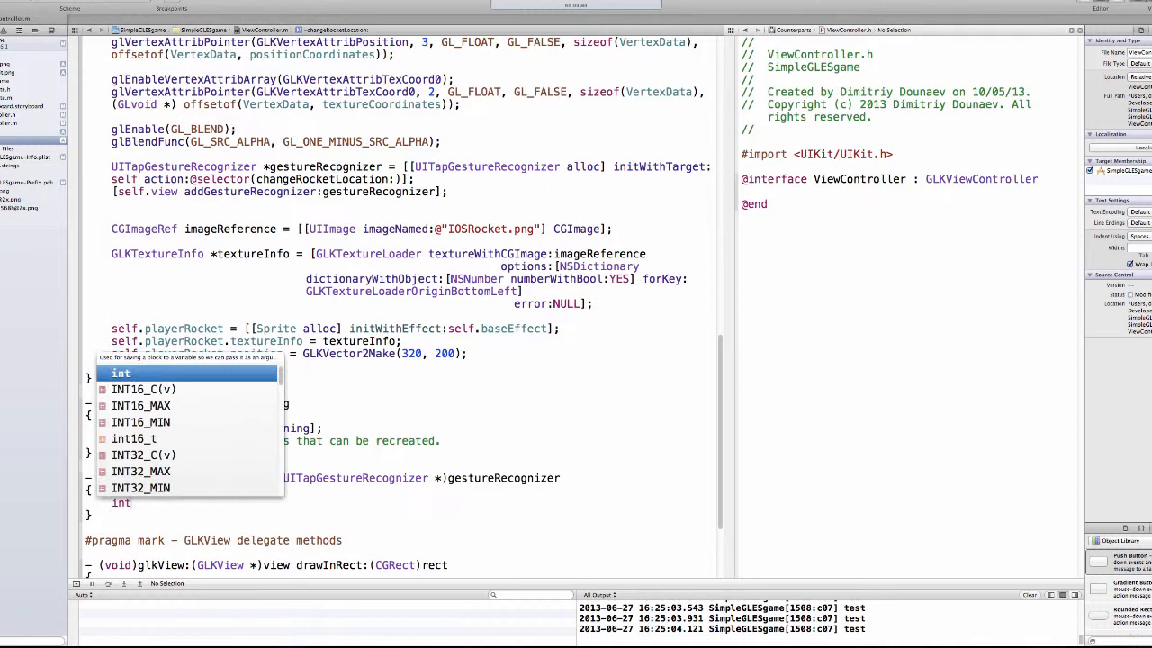
{"action": "type", "text": " xLo"}
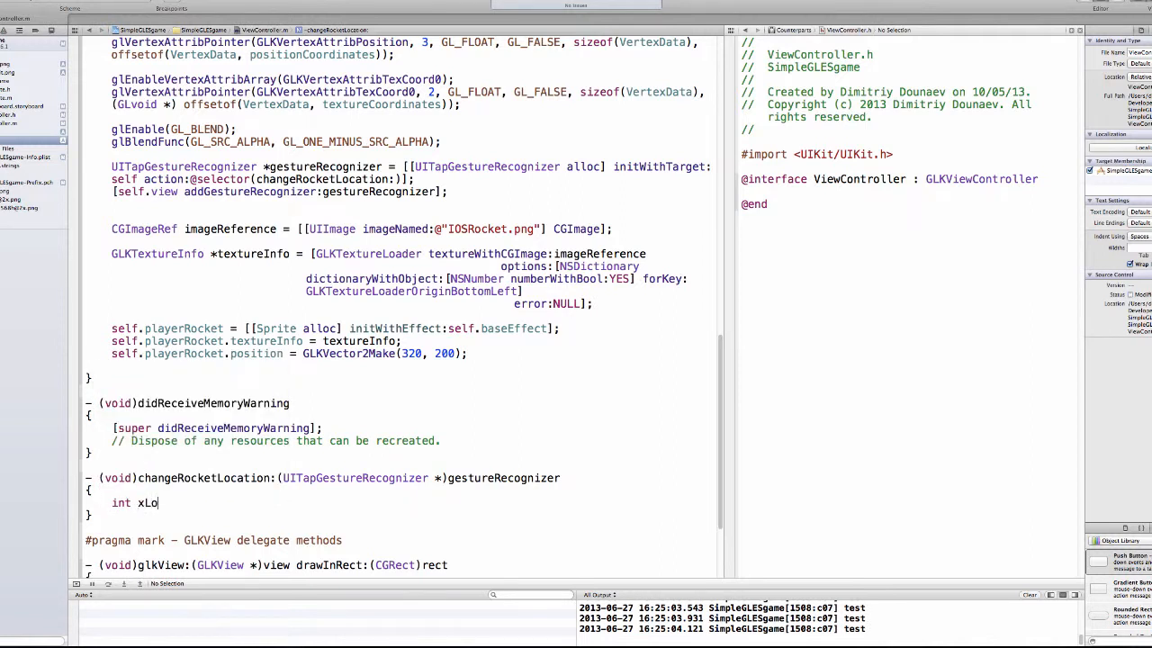
{"action": "type", "text": "cation"}
{"action": "type", "text": " ="}
Write int xLocation = [gestureRecognizer locationInView:self.view].x; inside changeRocketLocation:
{"action": "key", "text": "BackSpace"}
{"action": "key", "text": "BackSpace"}
{"action": "key", "text": "BackSpace"}
{"action": "key", "text": "BackSpace"}
{"action": "key", "text": "BackSpace"}
{"action": "key", "text": "BackSpace"}
{"action": "key", "text": "BackSpace"}
{"action": "type", "text": "loc"}
{"action": "type", "text": "a"}
{"action": "key", "text": "BackSpace"}
{"action": "key", "text": "BackSpace"}
{"action": "key", "text": "BackSpace"}
{"action": "key", "text": "BackSpace"}
{"action": "type", "text": "x"}
{"action": "type", "text": "Loca"}
{"action": "key", "text": "BackSpace"}
{"action": "key", "text": "BackSpace"}
{"action": "key", "text": "BackSpace"}
{"action": "type", "text": "ocatio"}
{"action": "type", "text": "n ="}
{"action": "type", "text": "[ge"}
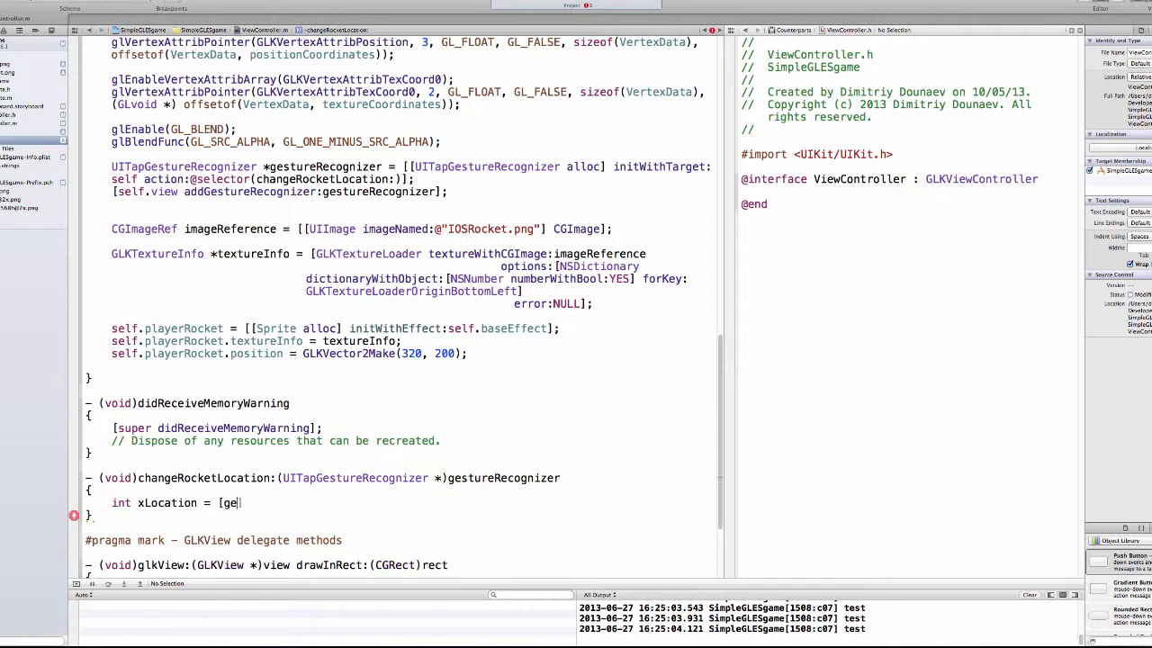
{"action": "type", "text": "s"}
{"action": "key", "text": "Return"}
{"action": "type", "text": "lo"}
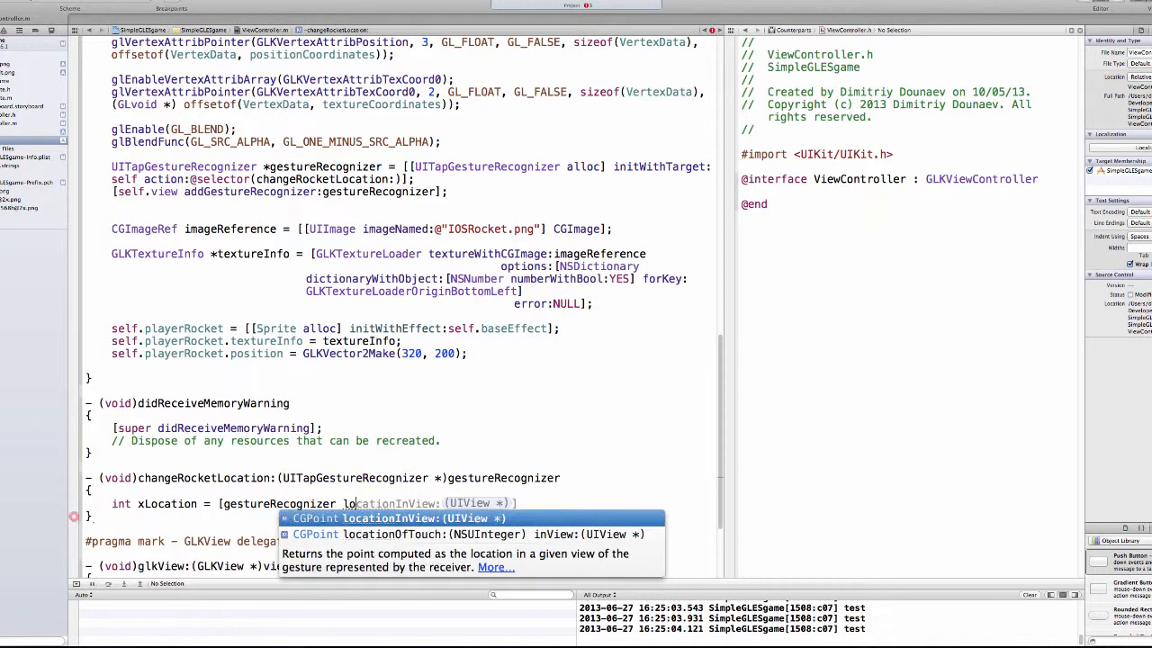
{"action": "type", "text": "cationIn"}
{"action": "key", "text": "Return"}
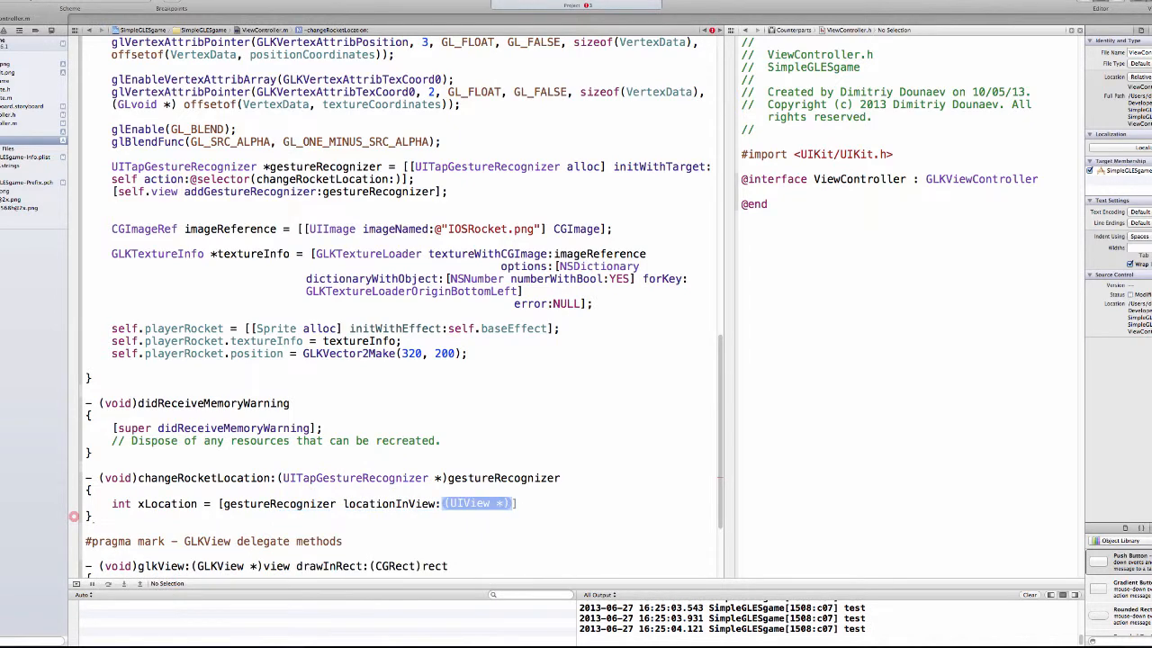
{"action": "type", "text": "self.view"}
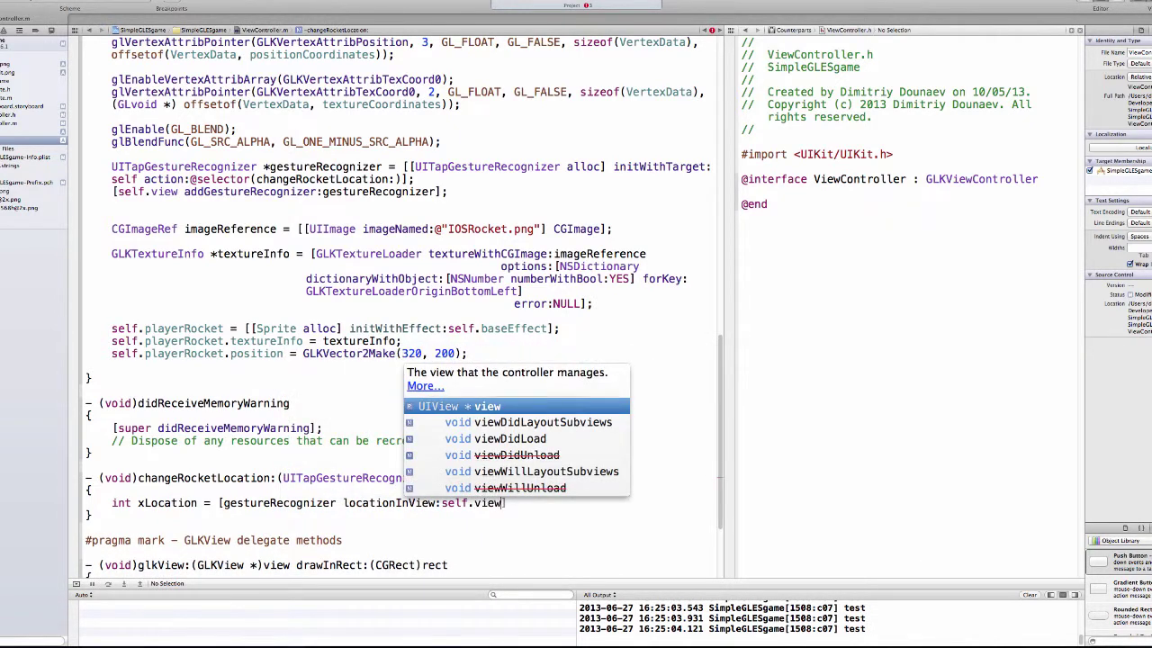
{"action": "key", "text": "Return"}
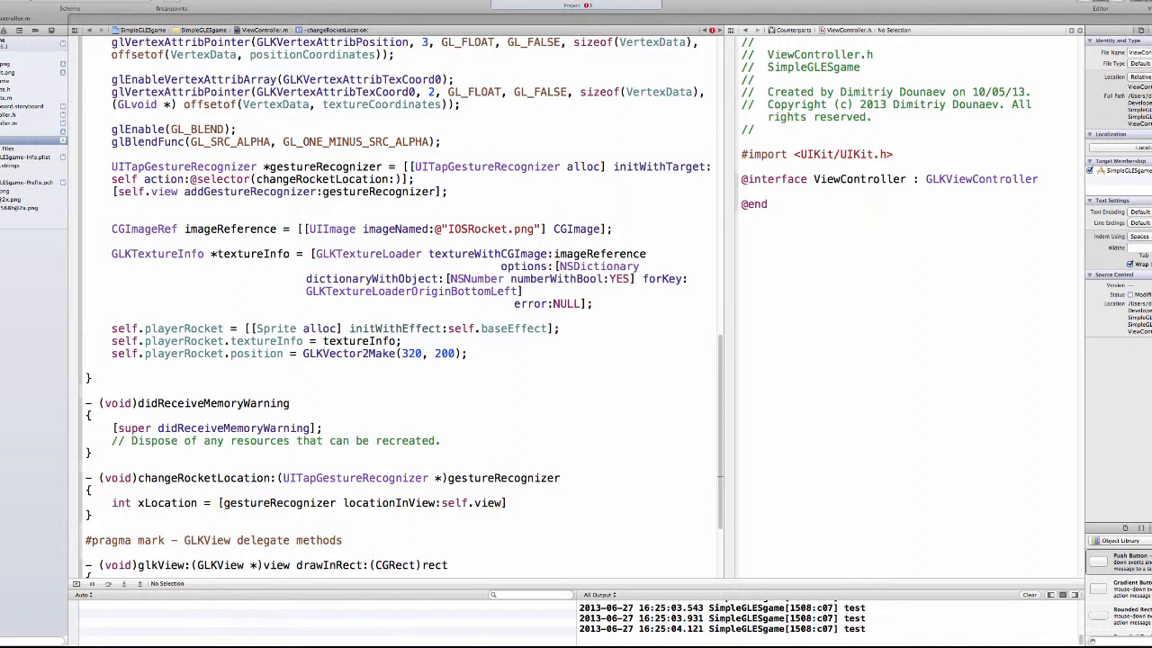
{"action": "type", "text": ".x"}
{"action": "type", "text": ";"}
Add NSLog(@"%d", xLocation); on a new line below the xLocation declaration
{"action": "key", "text": "Return"}
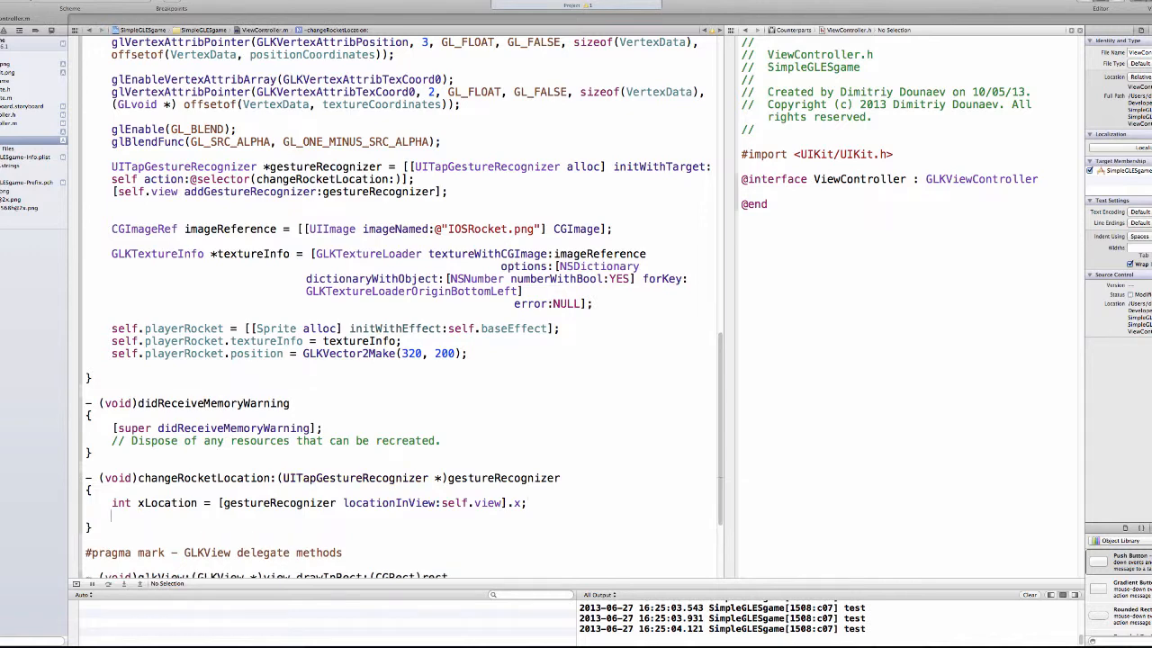
{"action": "type", "text": "NSL"}
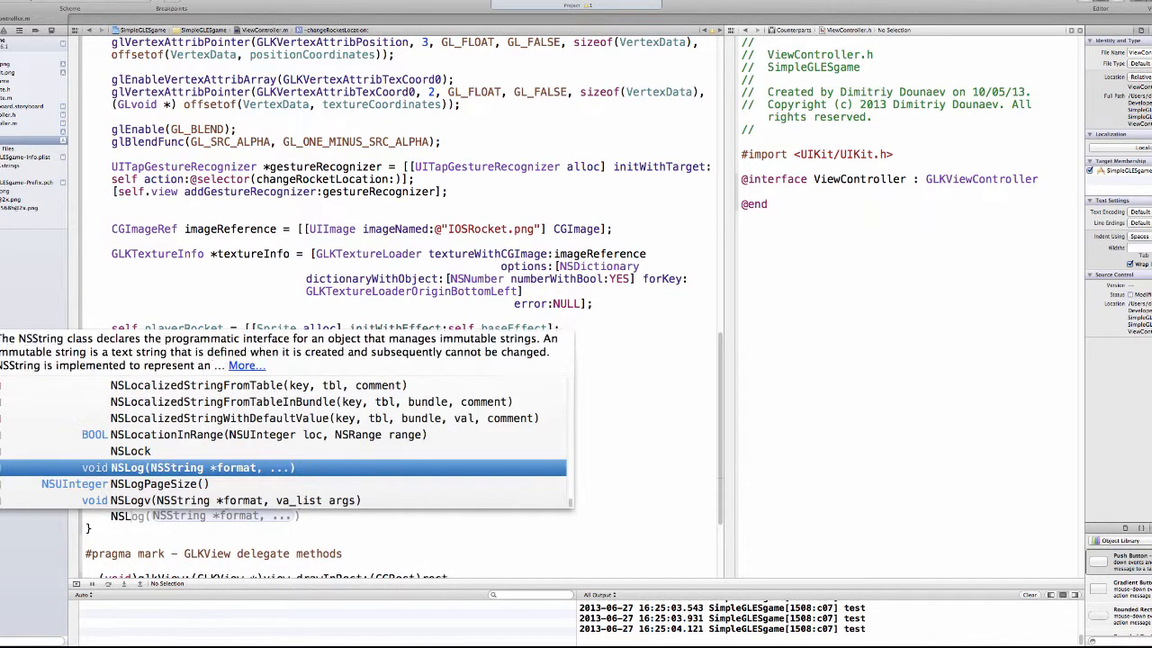
{"action": "key", "text": "Return"}
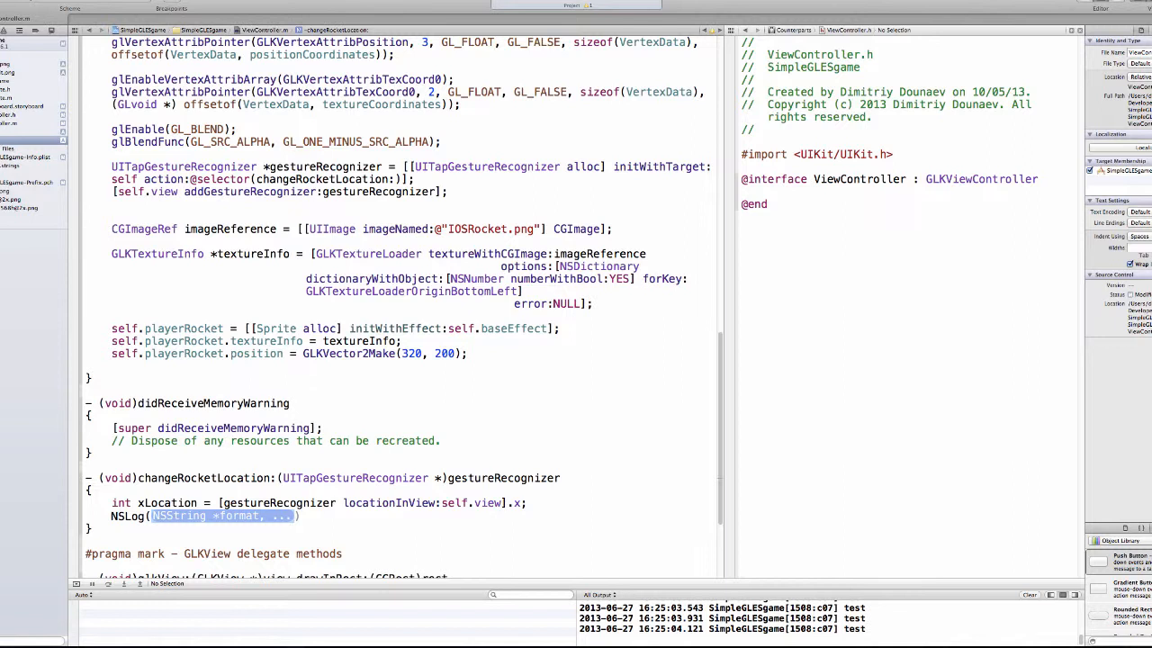
{"action": "type", "text": "@\""}
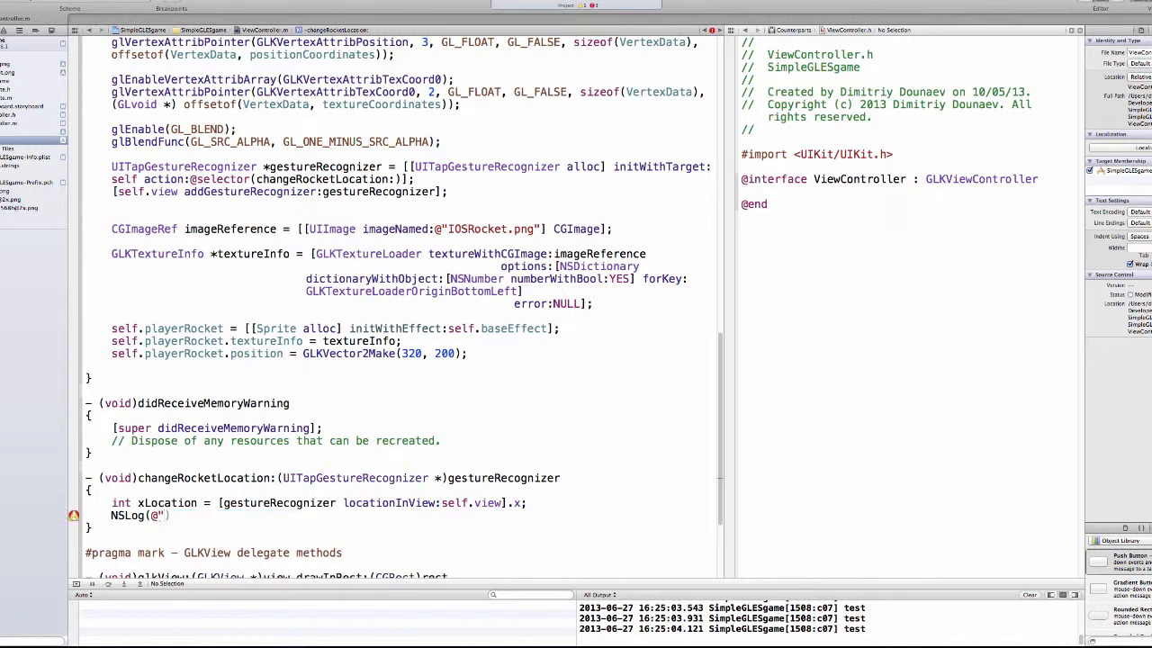
{"action": "type", "text": "%"}
{"action": "type", "text": "d"}
{"action": "type", "text": "\","}
{"action": "type", "text": "xLocation)"}
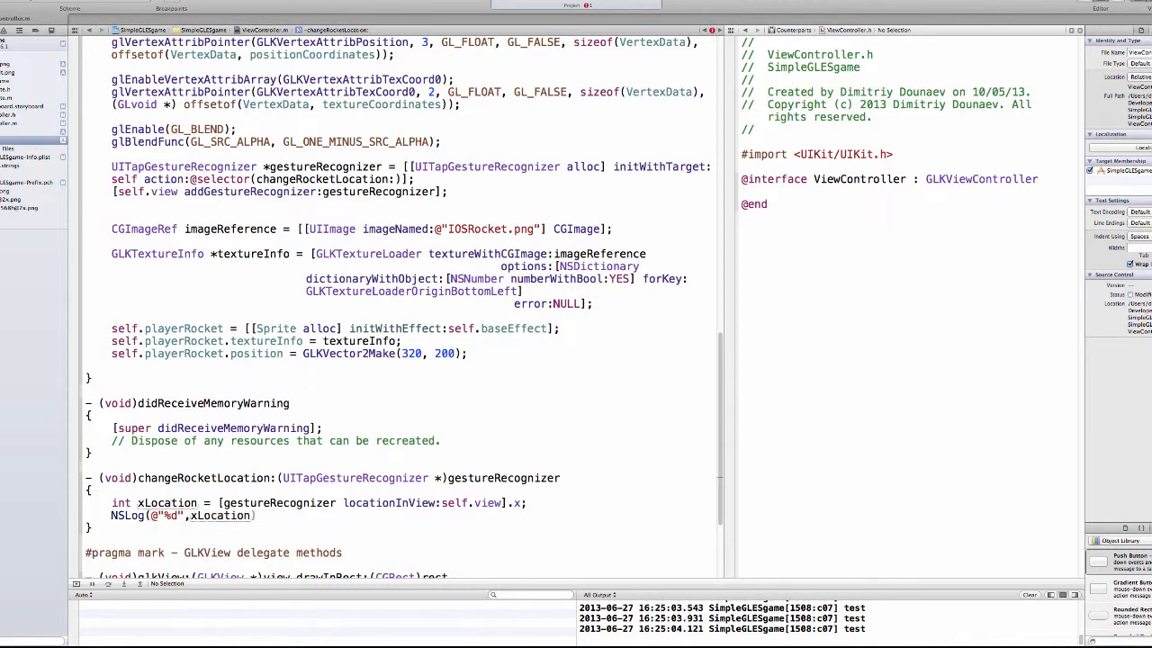
{"action": "type", "text": ";"}
Run the app, tap several spots to see x-positions like 100 and 319 logged, then quit
{"action": "key", "text": "super+r"}
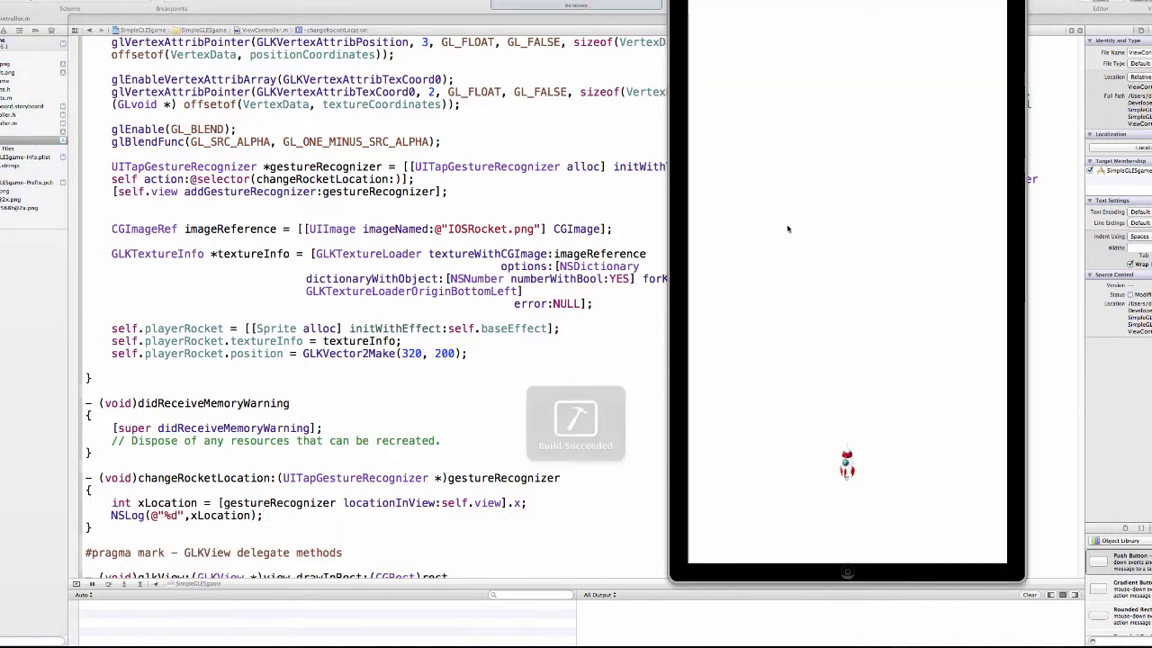
{"action": "left_click", "coordinate": [792, 230]}
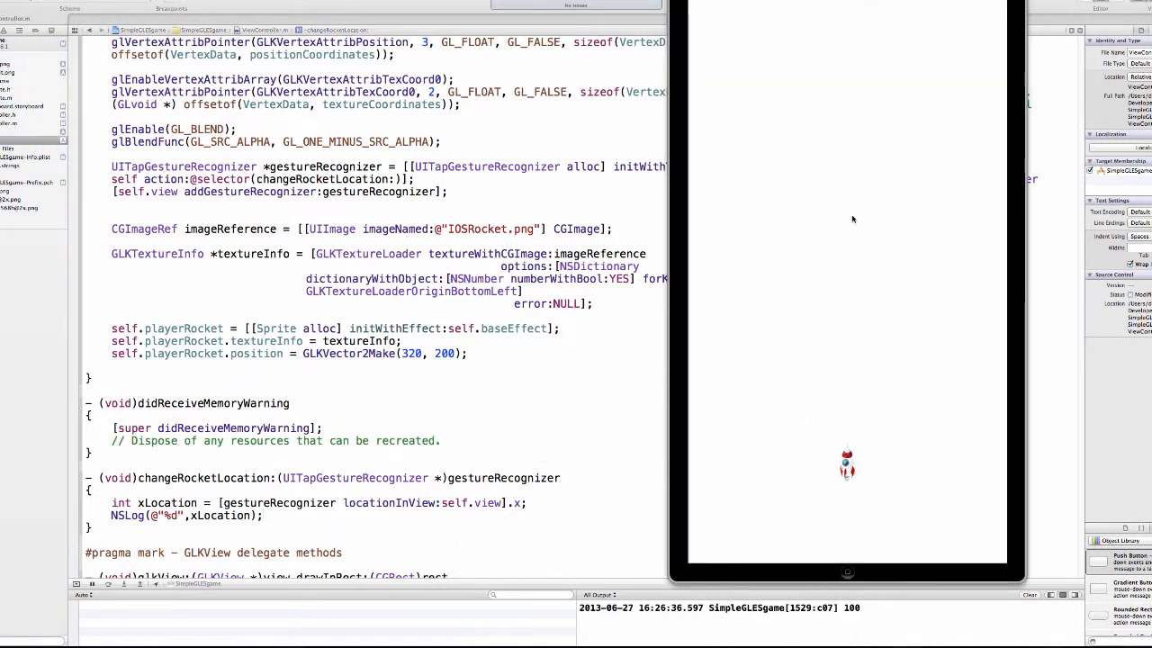
{"action": "left_click", "coordinate": [852, 219]}
{"action": "left_click", "coordinate": [971, 387]}
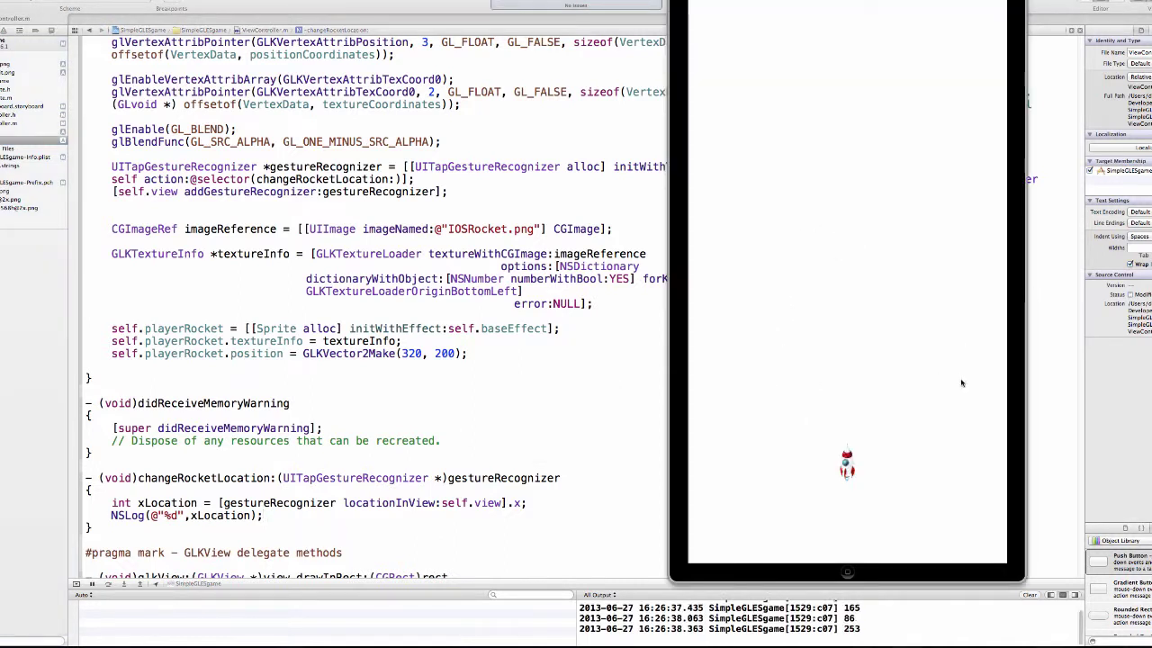
{"action": "left_click", "coordinate": [1005, 389]}
{"action": "left_click", "coordinate": [1004, 401]}
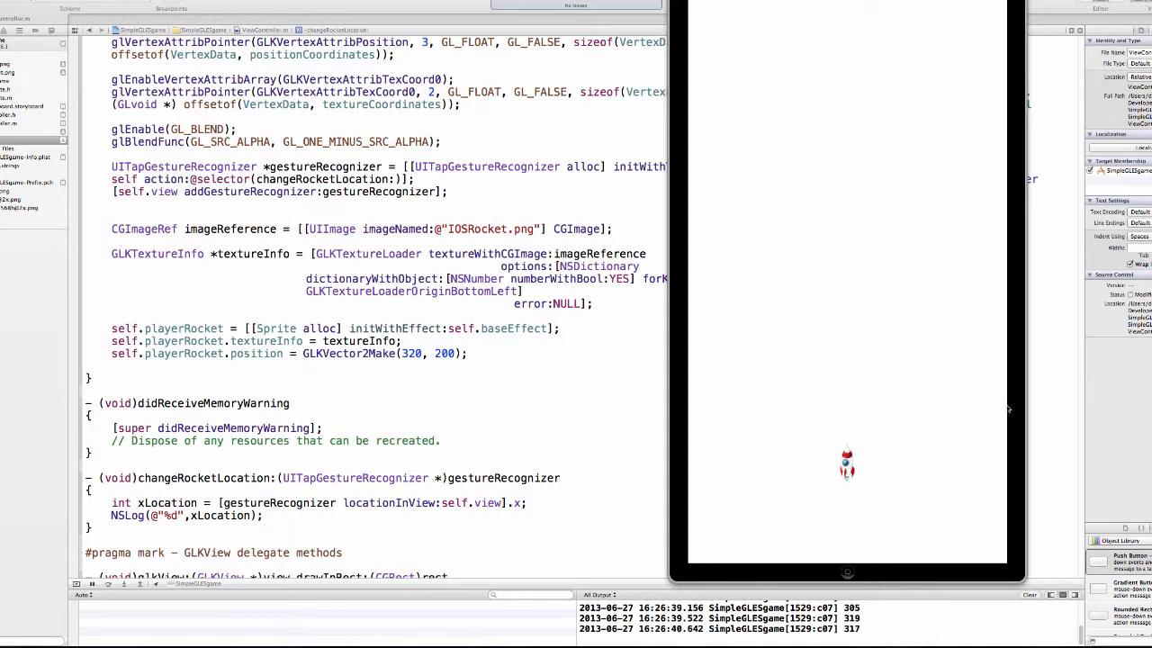
{"action": "left_click", "coordinate": [1006, 412]}
{"action": "left_click", "coordinate": [1003, 418]}
{"action": "left_click", "coordinate": [1006, 439]}
{"action": "left_click", "coordinate": [245, 515]}
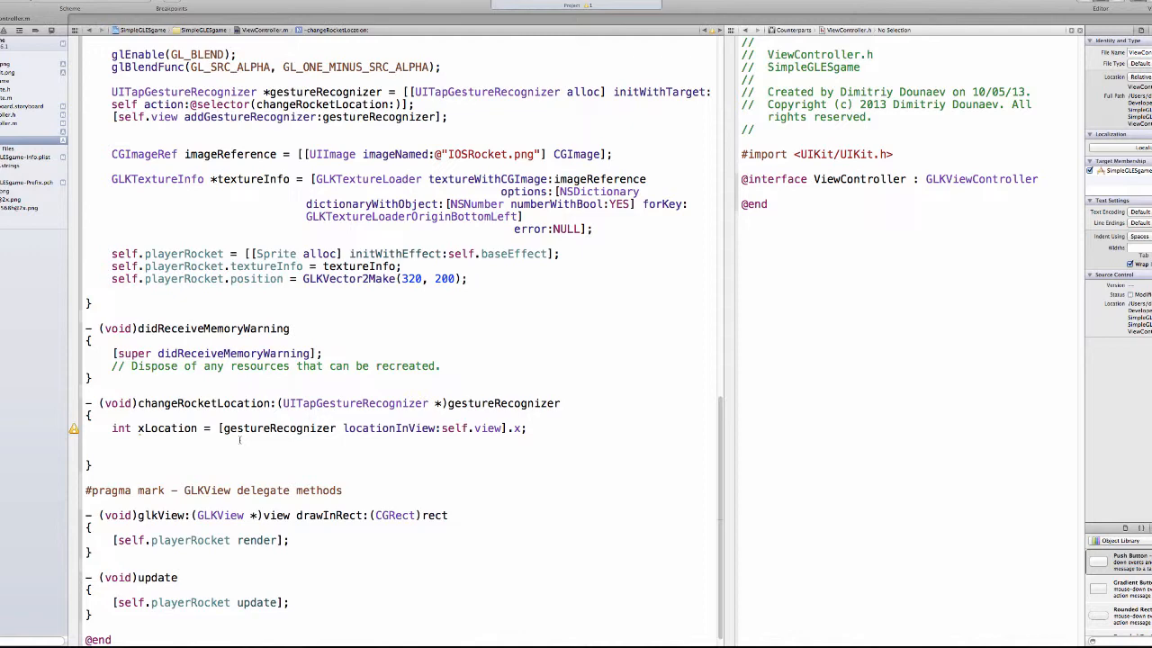
{"action": "type", "text": "self."}
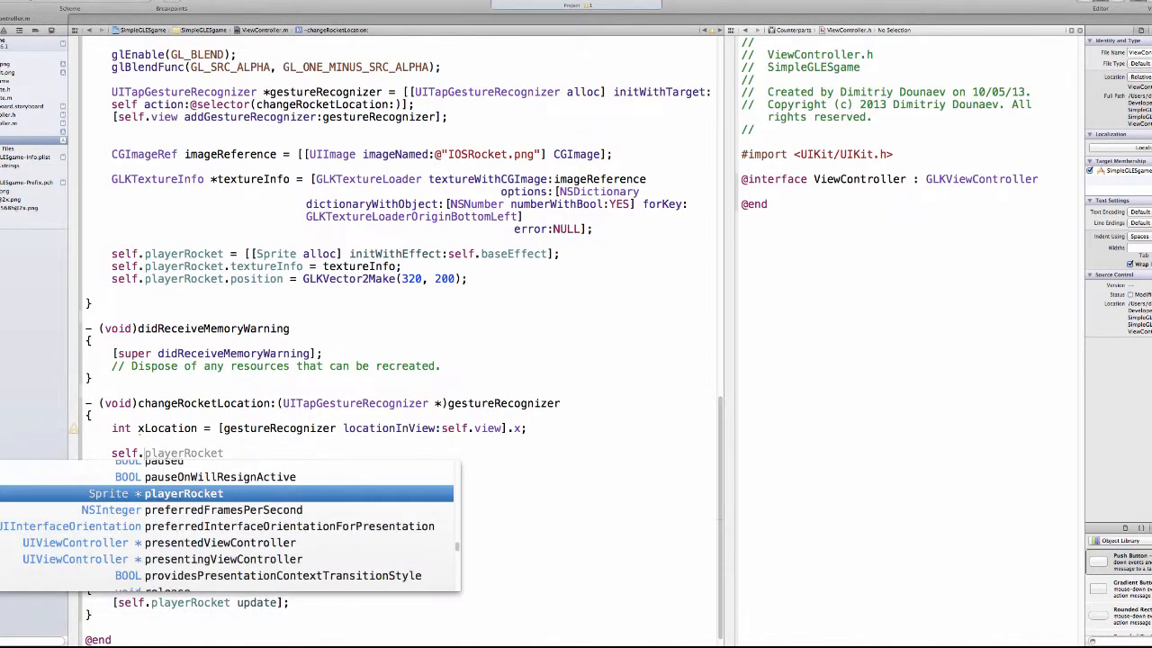
{"action": "type", "text": "player"}
Write self.playerRocket.position = GLKVector2Make(xLocation*2, 200); and run the app with Cmd+R
{"action": "key", "text": "Return"}
{"action": "type", "text": "."}
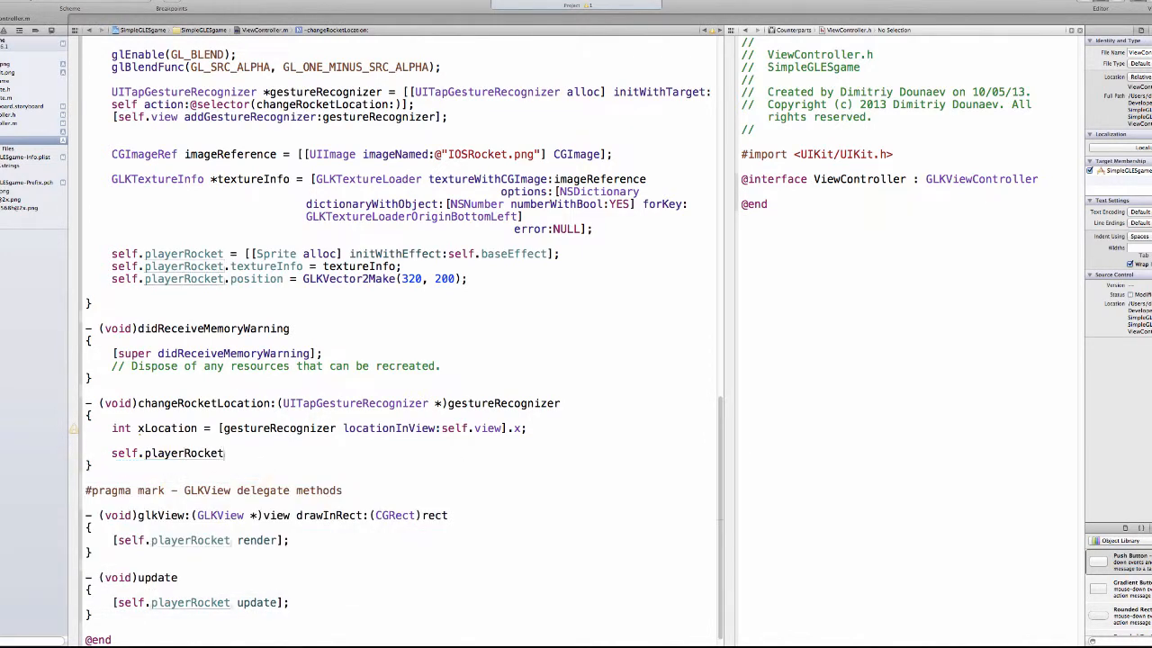
{"action": "type", "text": "l"}
{"action": "key", "text": "BackSpace"}
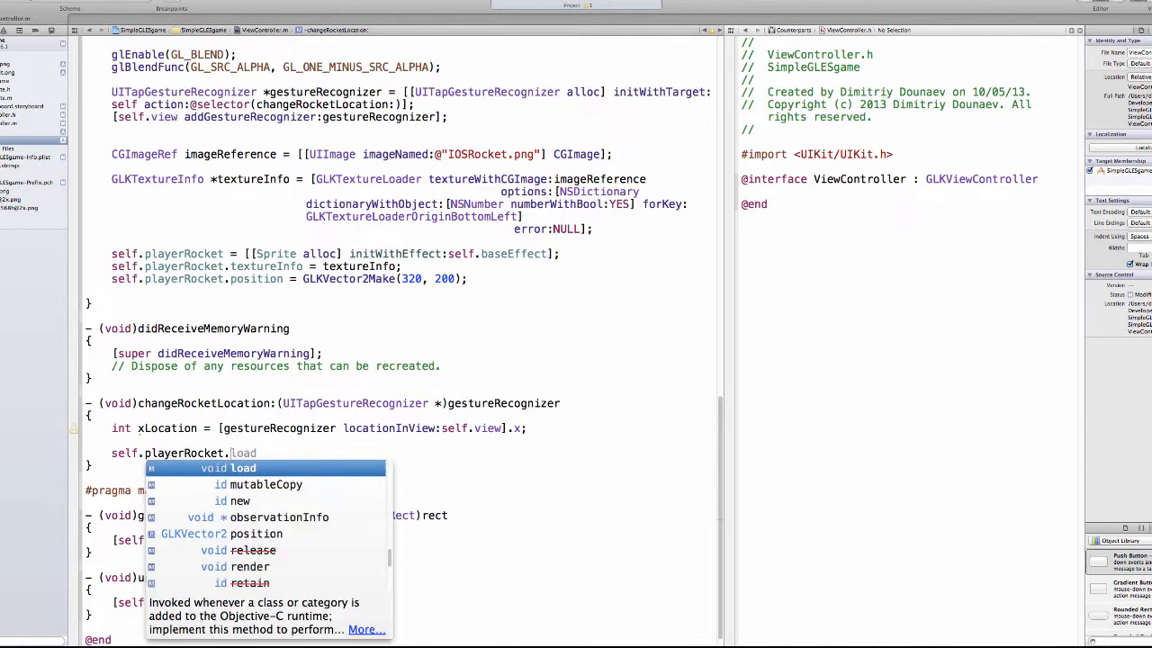
{"action": "type", "text": "po"}
{"action": "key", "text": "Return"}
{"action": "type", "text": "= "}
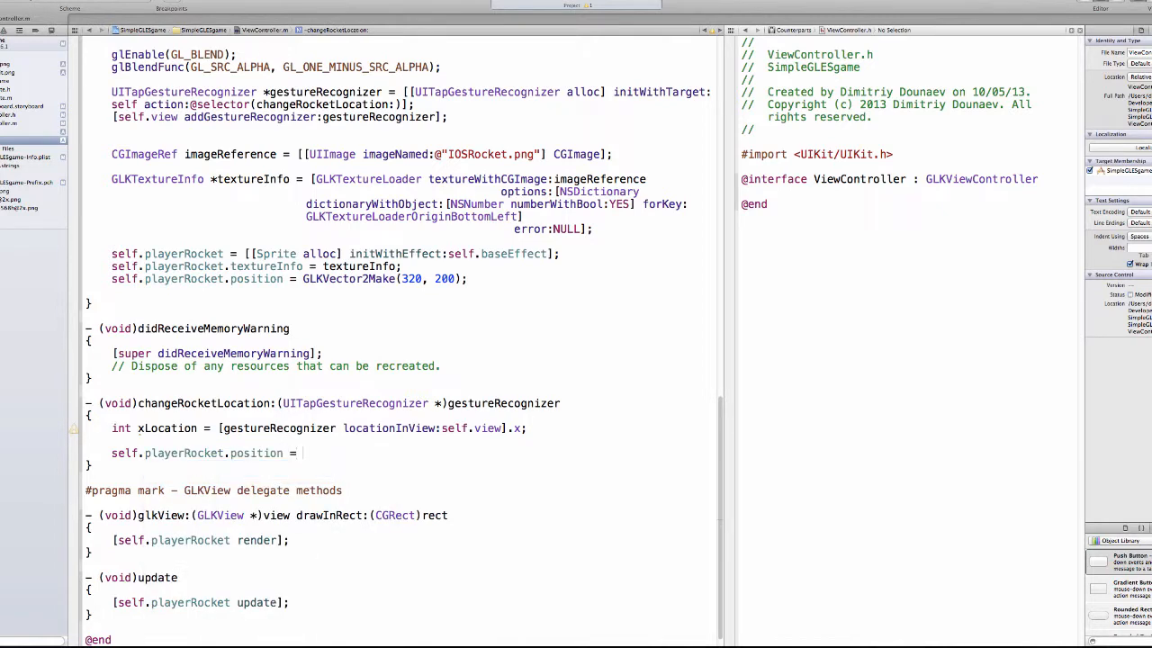
{"action": "type", "text": "GLKVector2"}
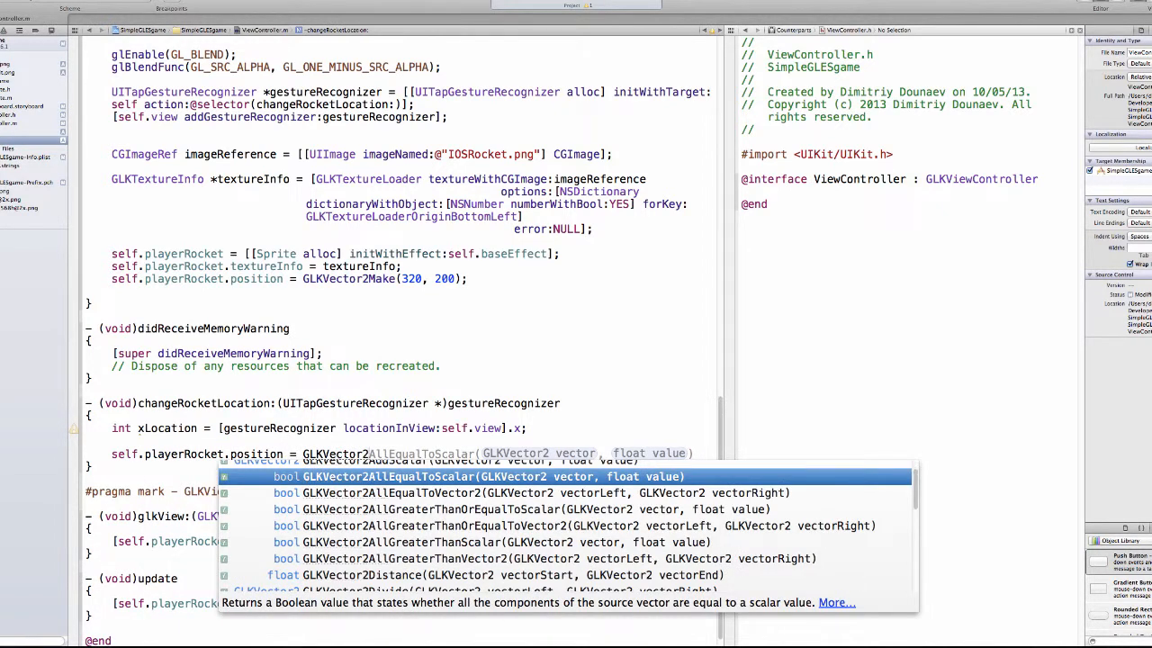
{"action": "type", "text": "M"}
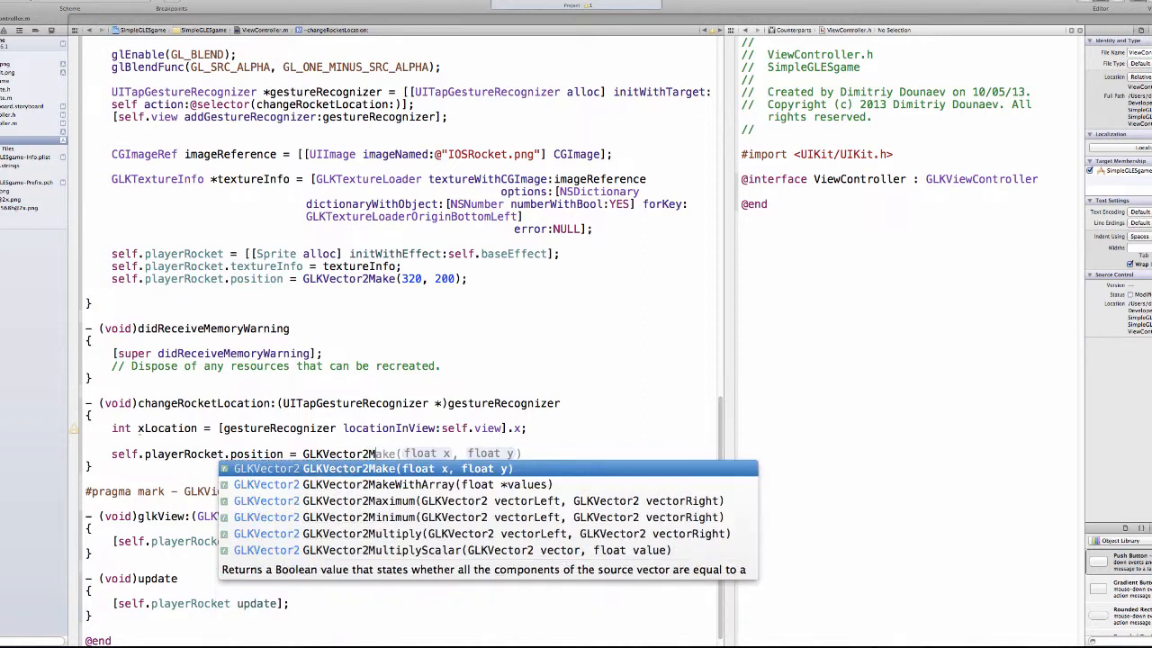
{"action": "key", "text": "Return"}
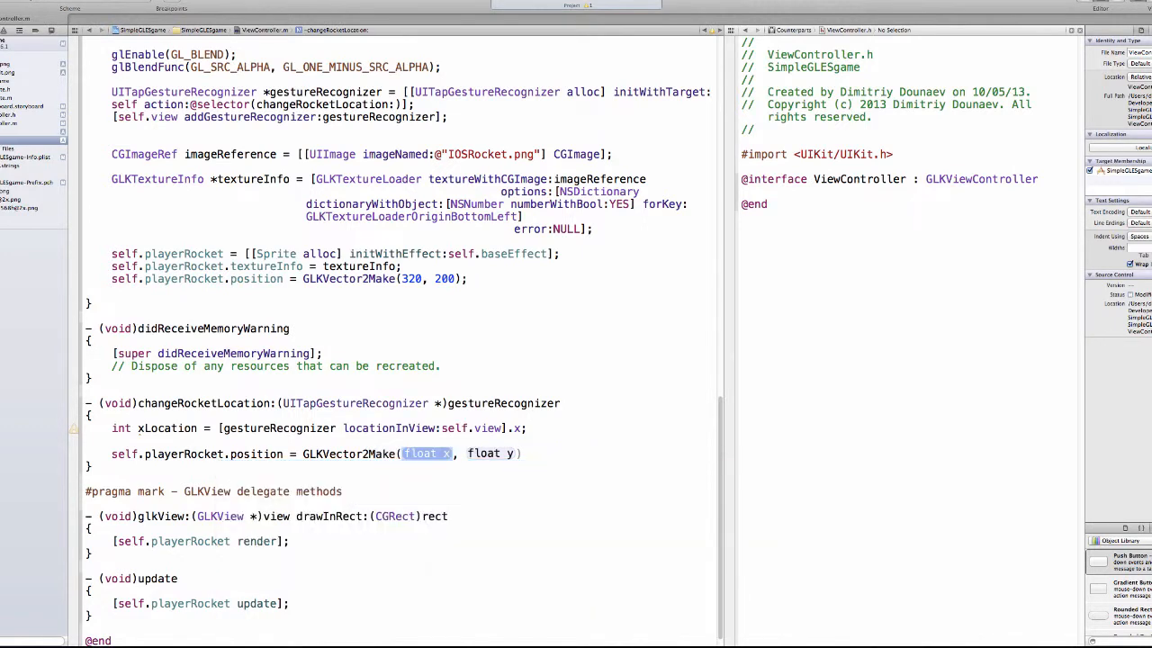
{"action": "key", "text": "Tab"}
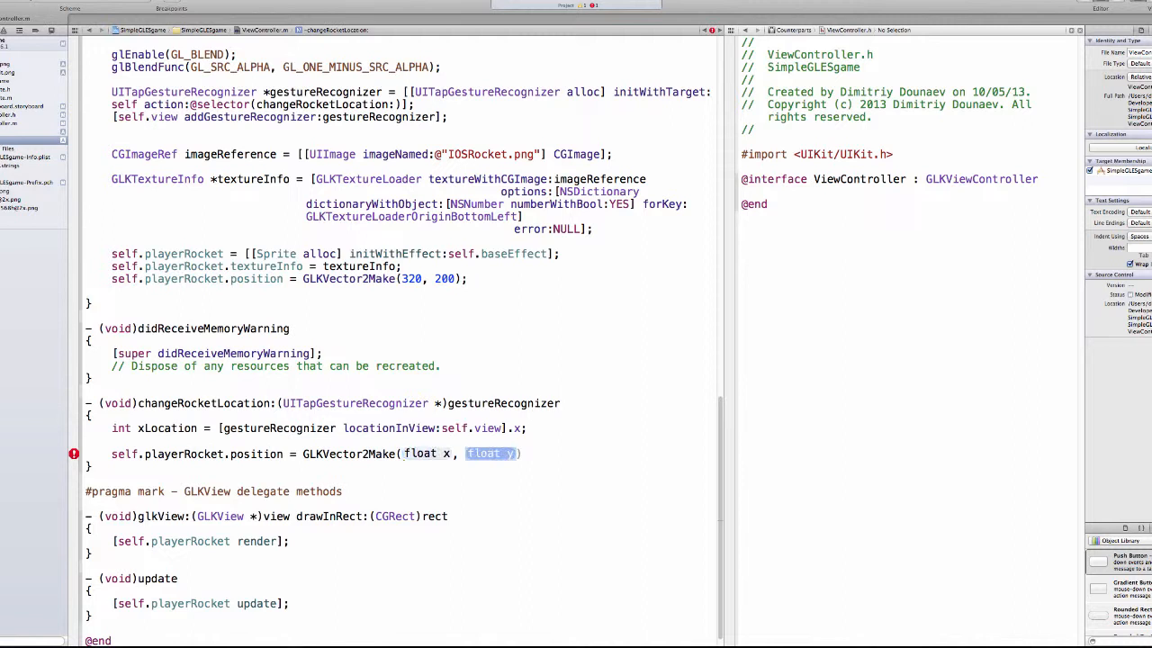
{"action": "key", "text": "BackSpace"}
{"action": "type", "text": "20"}
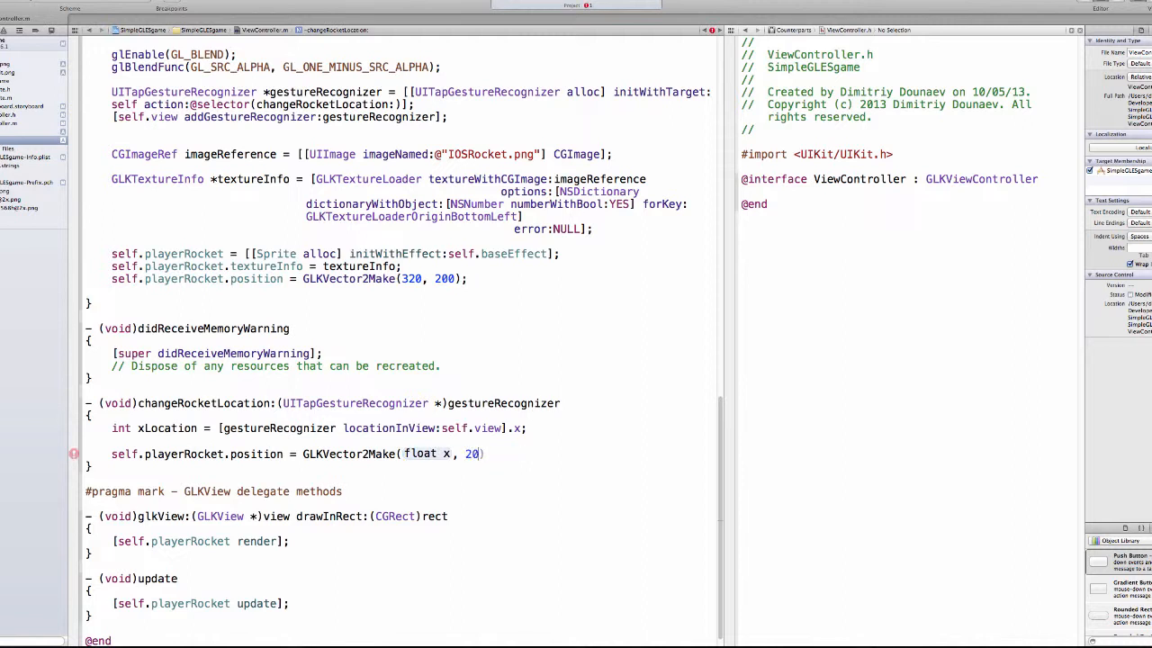
{"action": "type", "text": "0"}
{"action": "key", "text": "BackSpace"}
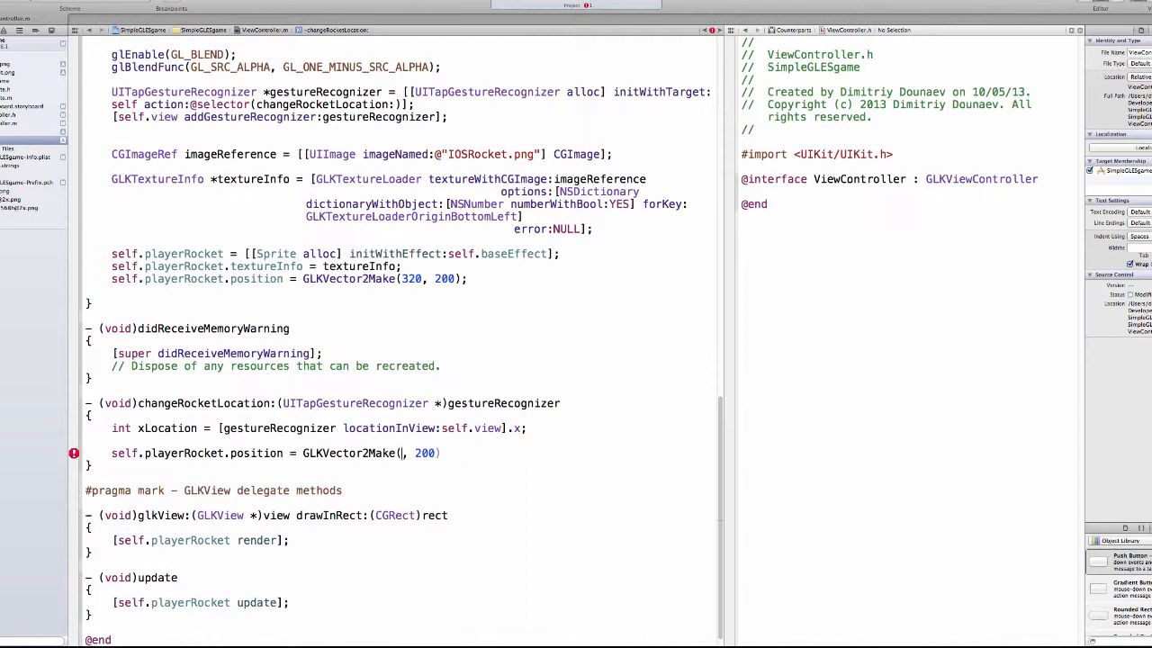
{"action": "type", "text": "x"}
{"action": "key", "text": "Return"}
{"action": "type", "text": "*2"}
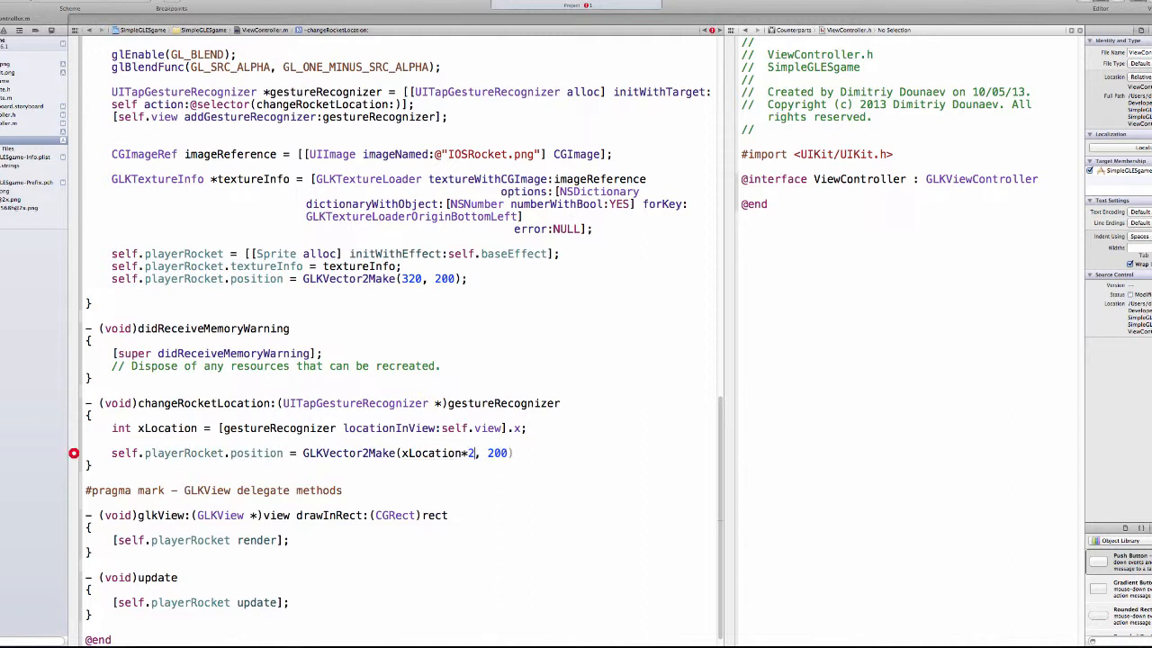
{"action": "type", "text": ")"}
{"action": "type", "text": ";"}
{"action": "key", "text": "super+r"}
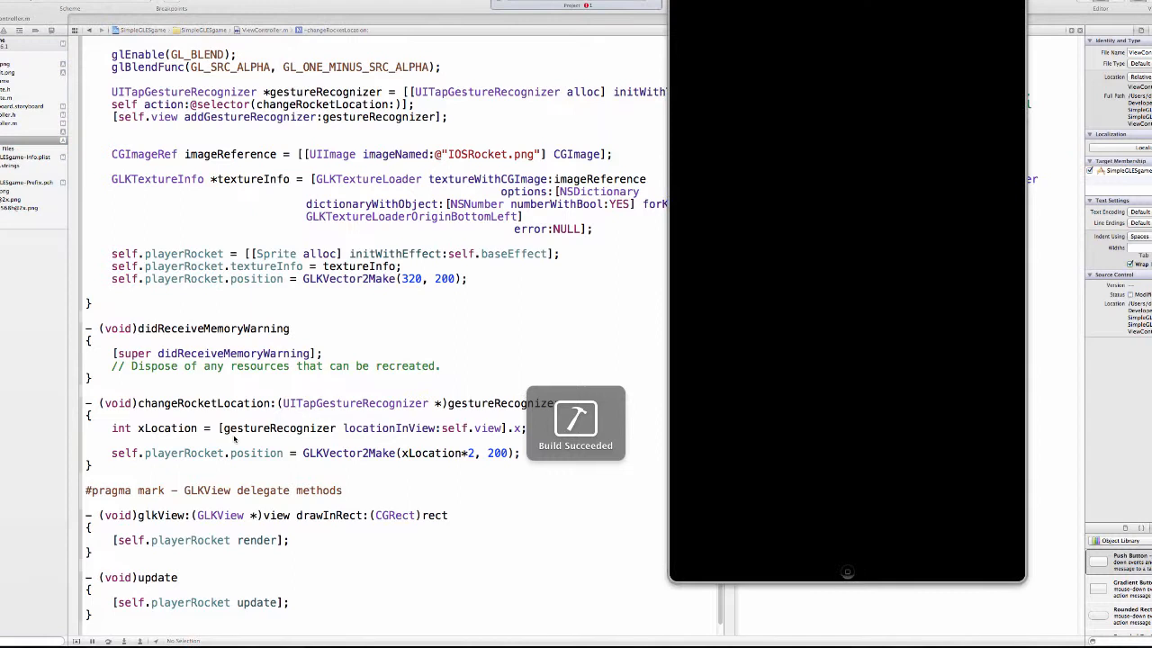
Tap left and right across the simulator to watch the rocket jump to each spot, then quit with Cmd+Q
{"action": "left_click", "coordinate": [720, 466]}
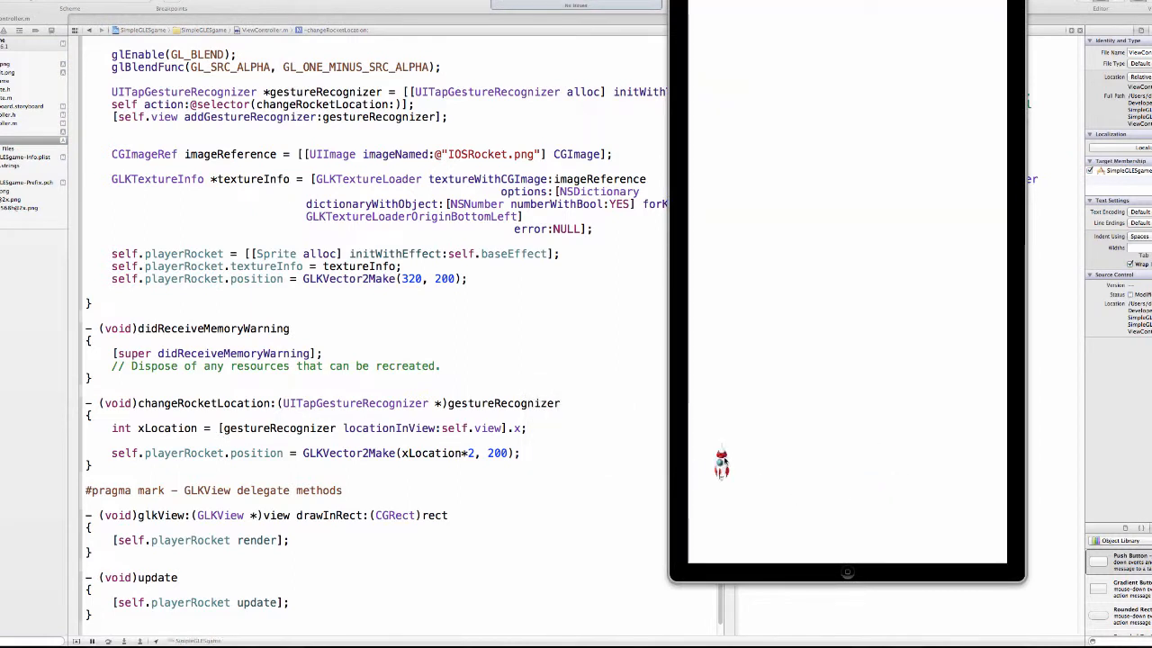
{"action": "left_click", "coordinate": [957, 470]}
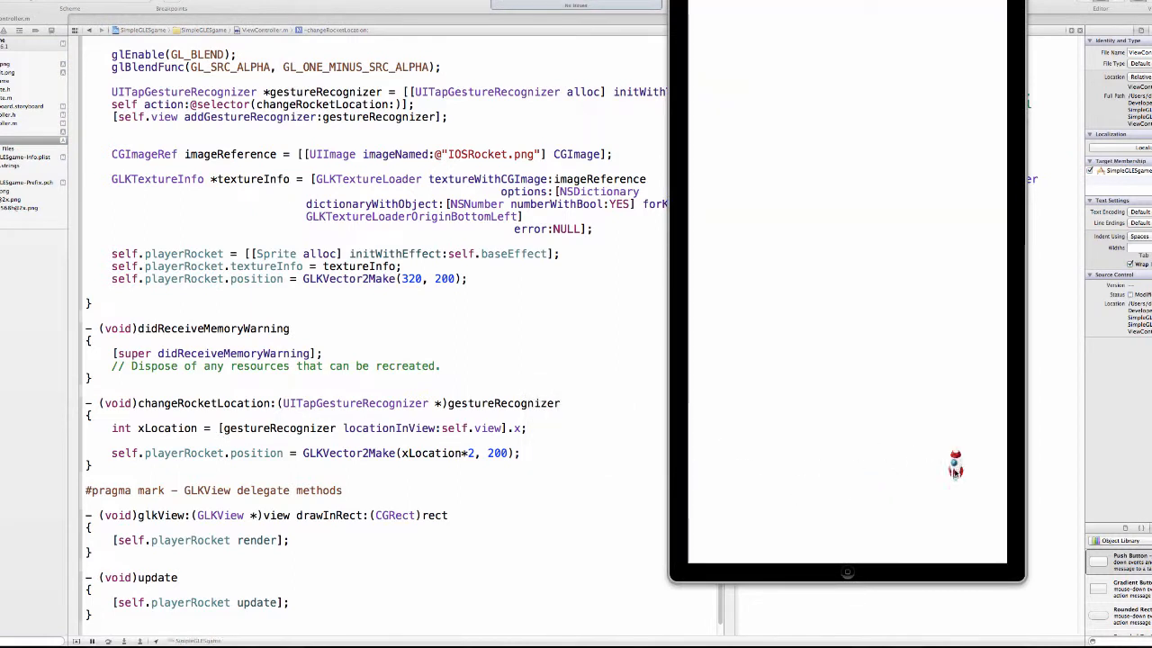
{"action": "left_click", "coordinate": [766, 477]}
{"action": "left_click", "coordinate": [700, 470]}
{"action": "left_click", "coordinate": [826, 469]}
{"action": "left_click", "coordinate": [938, 468]}
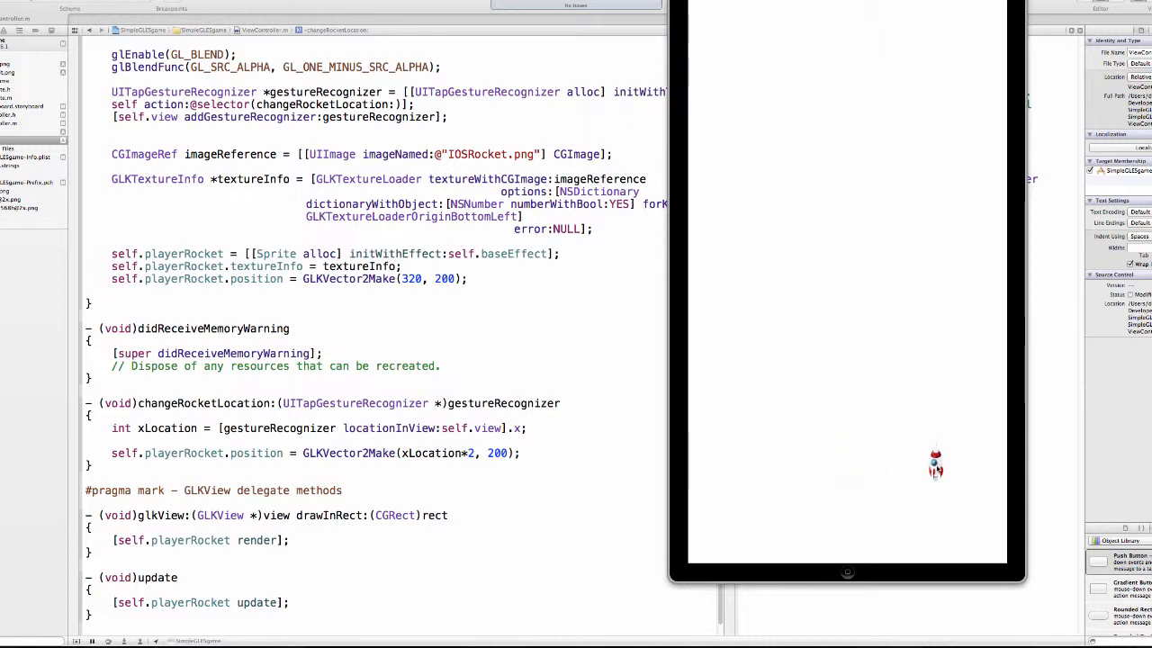
{"action": "left_click", "coordinate": [925, 484]}
{"action": "left_click", "coordinate": [840, 469]}
{"action": "left_click", "coordinate": [812, 468]}
{"action": "left_click", "coordinate": [748, 468]}
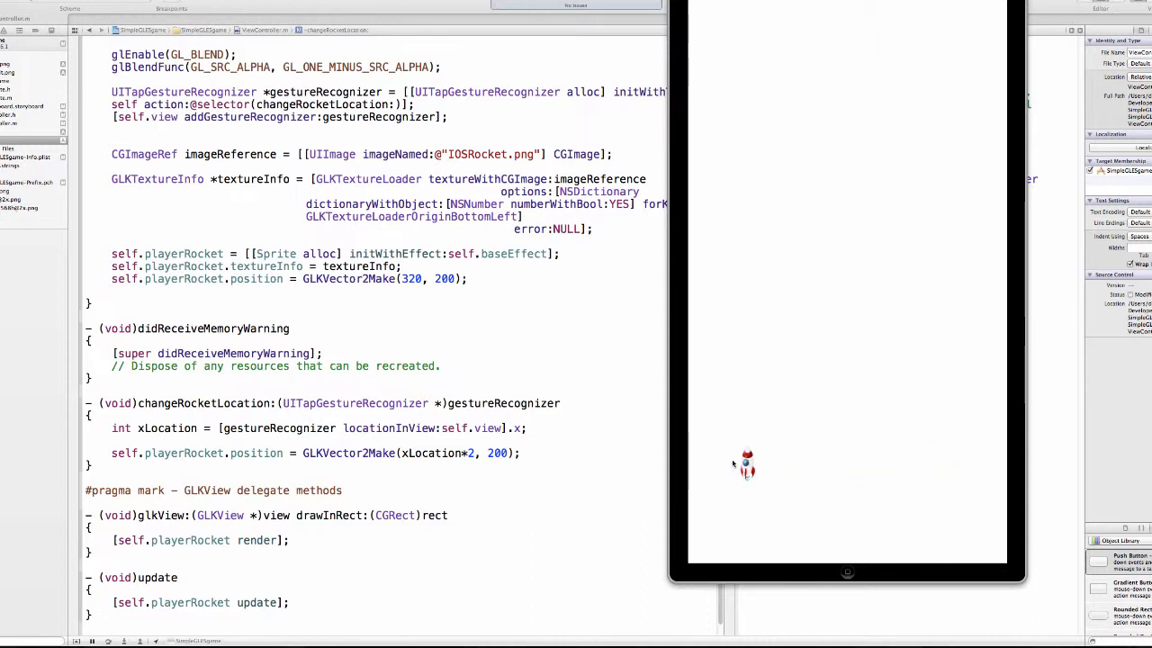
{"action": "left_click", "coordinate": [865, 468]}
{"action": "left_click", "coordinate": [994, 467]}
{"action": "left_click", "coordinate": [847, 467]}
{"action": "left_click", "coordinate": [819, 466]}
{"action": "left_click", "coordinate": [767, 467]}
{"action": "left_click", "coordinate": [739, 467]}
{"action": "left_click", "coordinate": [901, 466]}
{"action": "left_click", "coordinate": [998, 464]}
{"action": "left_click", "coordinate": [930, 466]}
{"action": "left_click", "coordinate": [856, 466]}
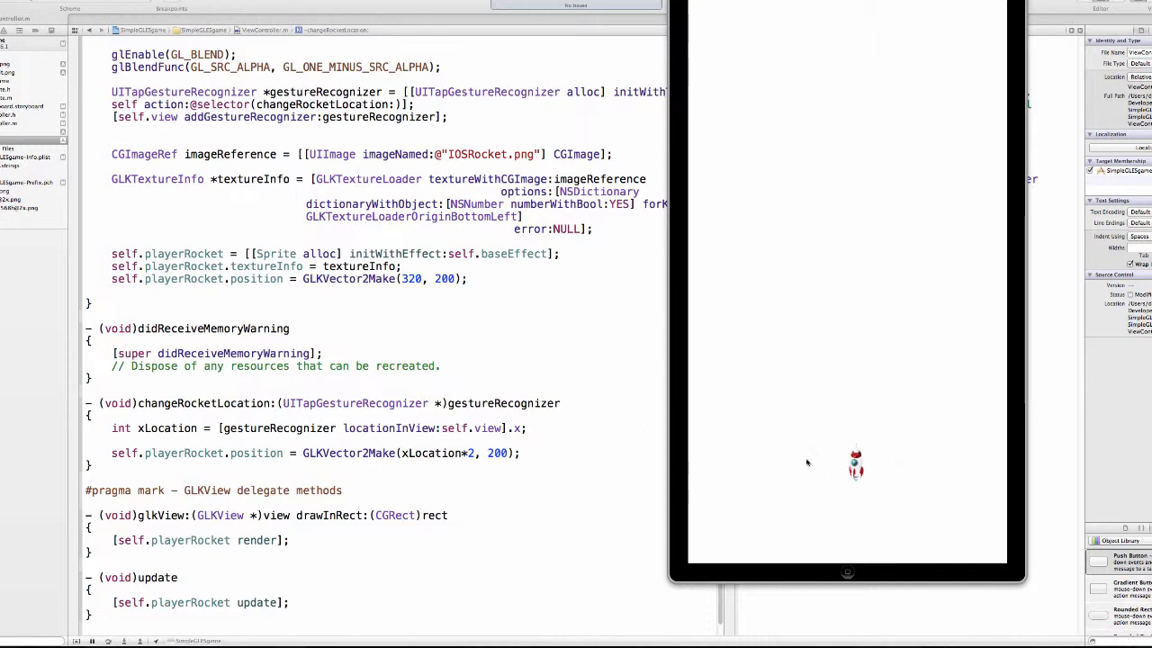
{"action": "left_click", "coordinate": [765, 466]}
{"action": "left_click", "coordinate": [908, 466]}
{"action": "left_click", "coordinate": [997, 450]}
{"action": "left_click", "coordinate": [768, 463]}
{"action": "left_click", "coordinate": [721, 467]}
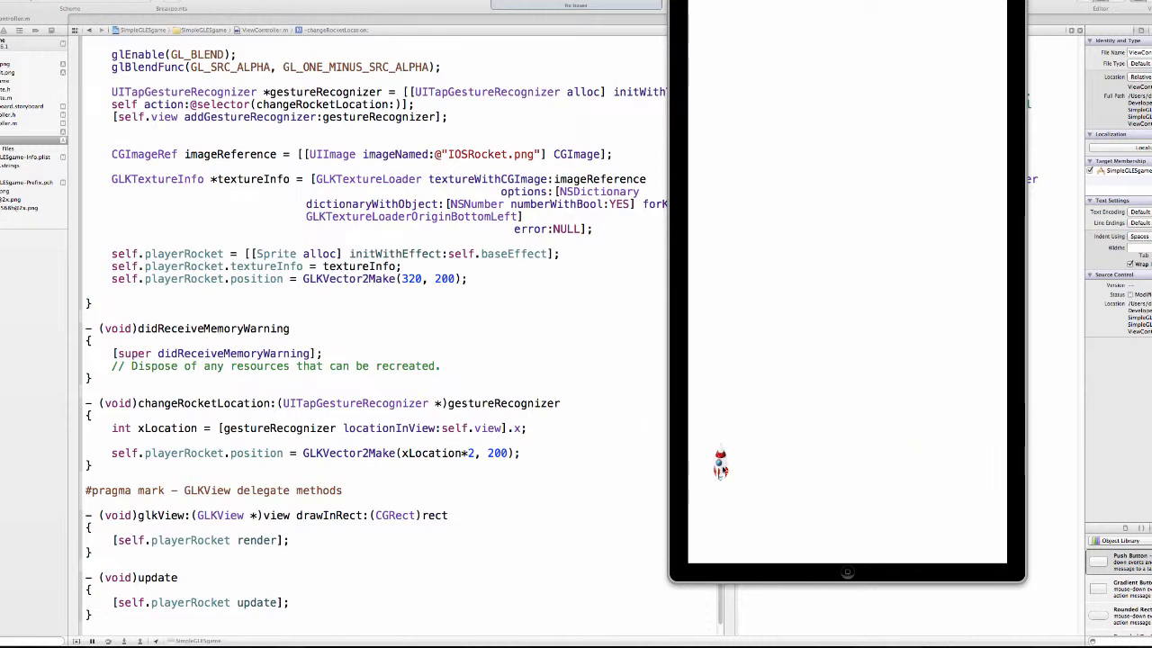
{"action": "left_click", "coordinate": [954, 457]}
{"action": "left_click", "coordinate": [774, 459]}
{"action": "left_click", "coordinate": [943, 466]}
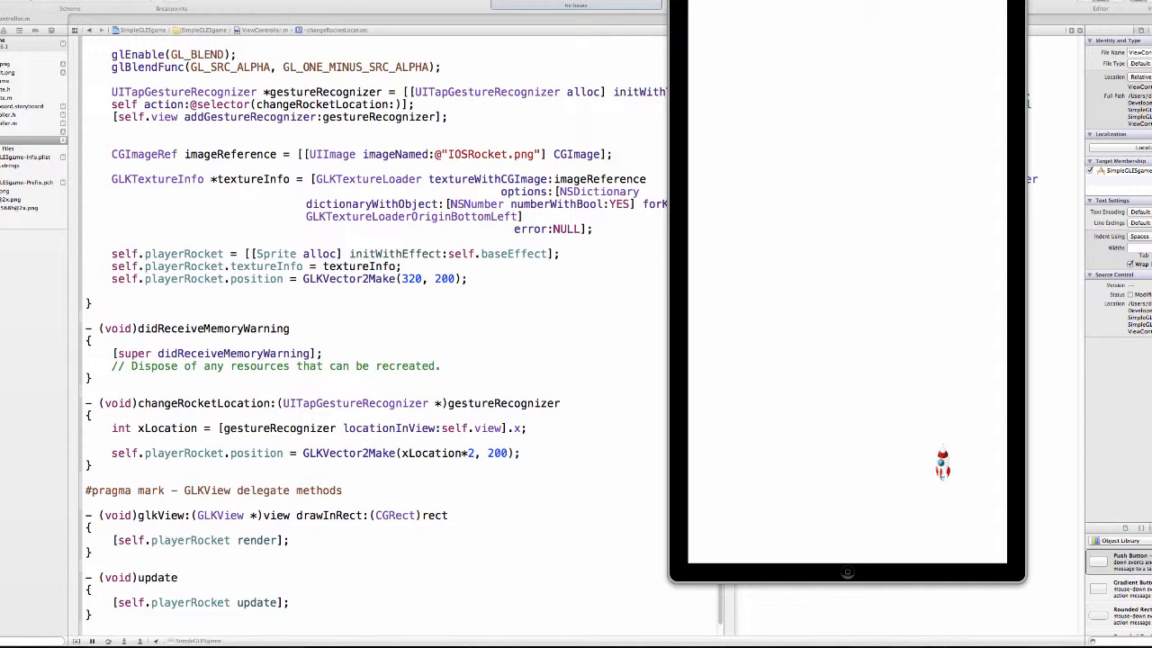
{"action": "key", "text": "super+q"}
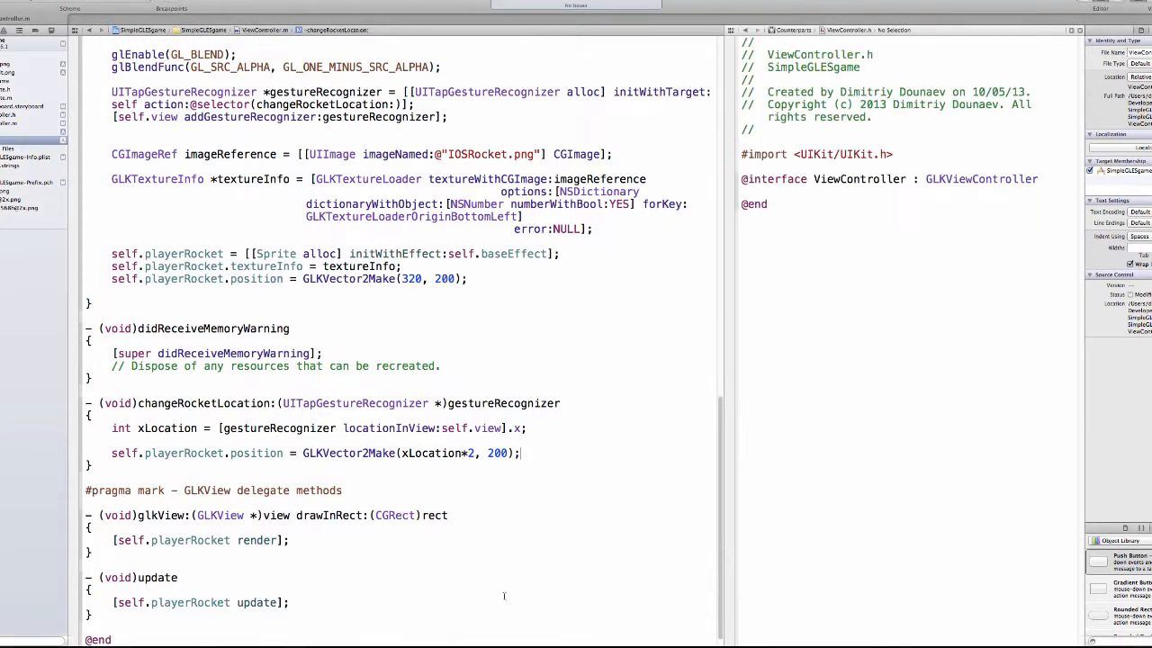